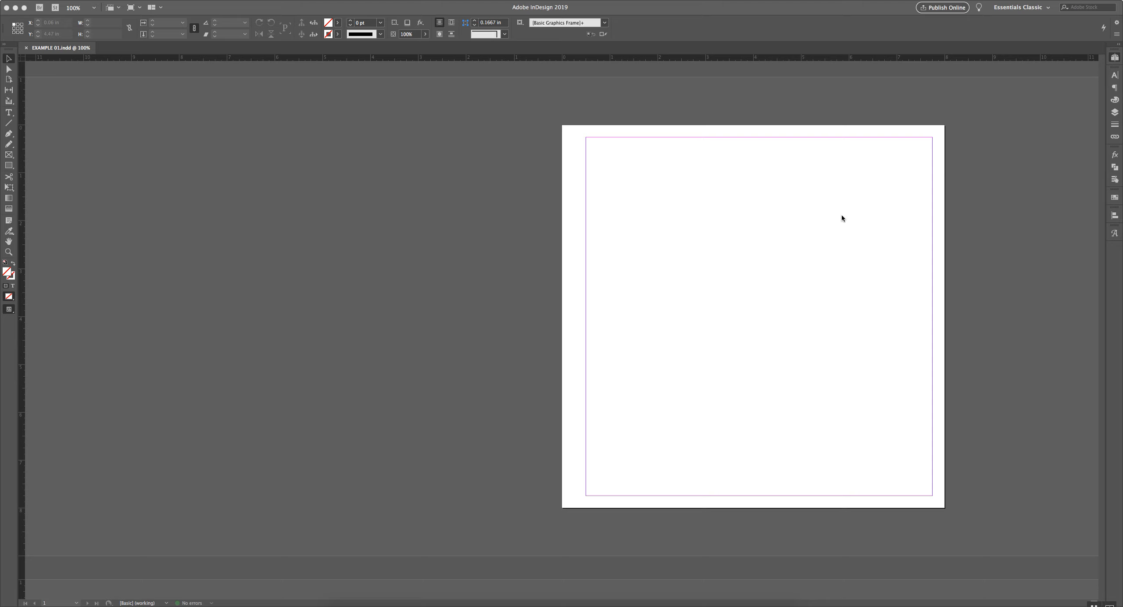
Show the Pages panel listing EXAMPLE 01.indd's three pages in two spreads
{"action": "left_click", "coordinate": [1115, 57]}
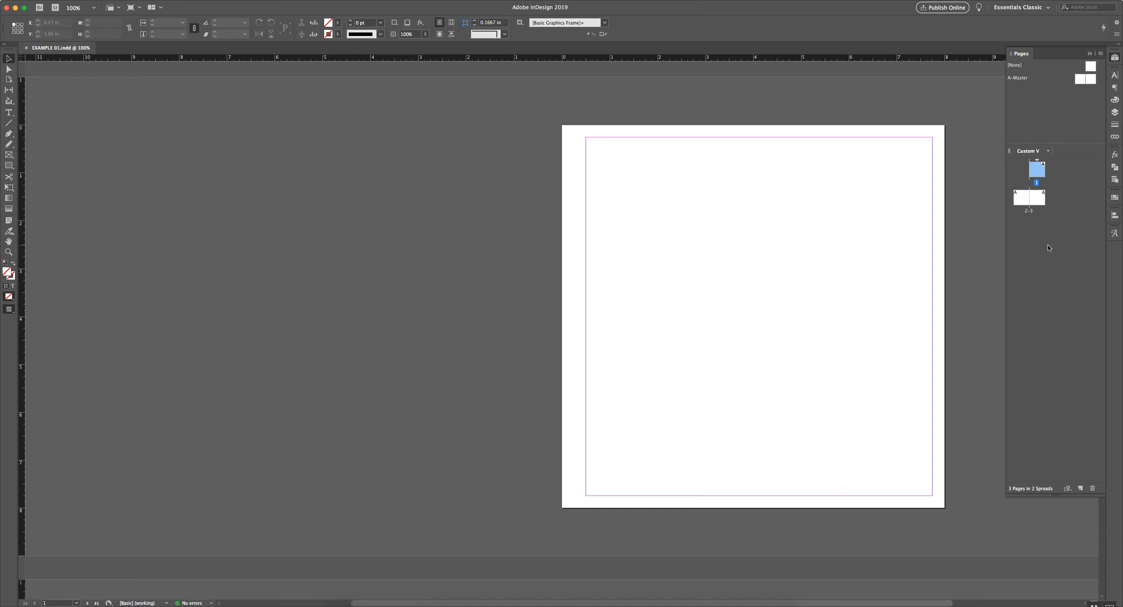
{"action": "double_click", "coordinate": [1040, 204]}
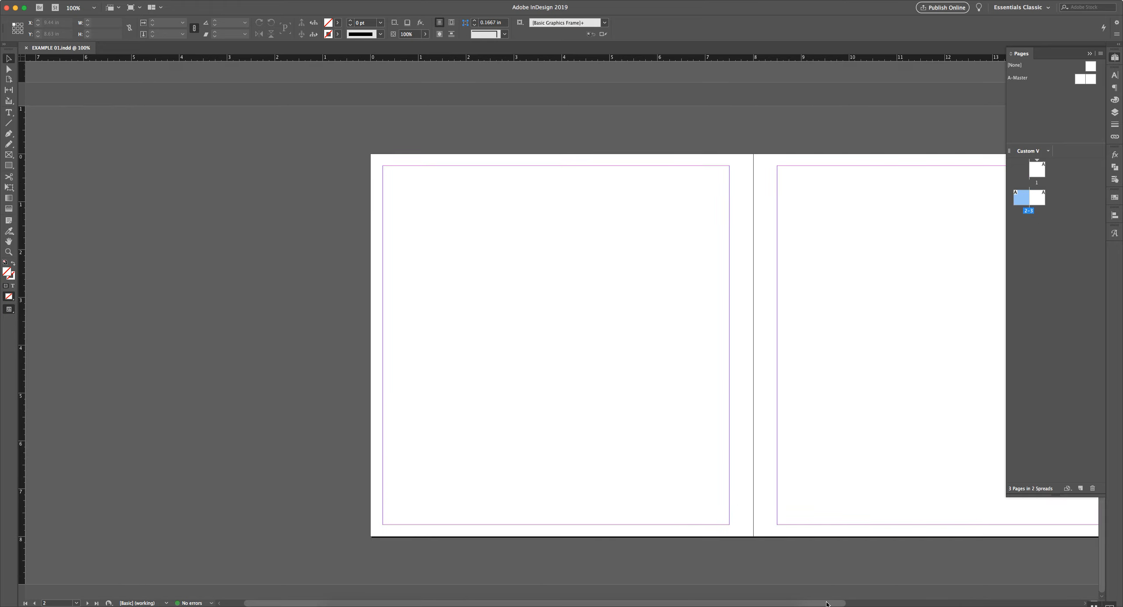
{"action": "left_click_drag", "start_coordinate": [826, 603], "coordinate": [948, 603]}
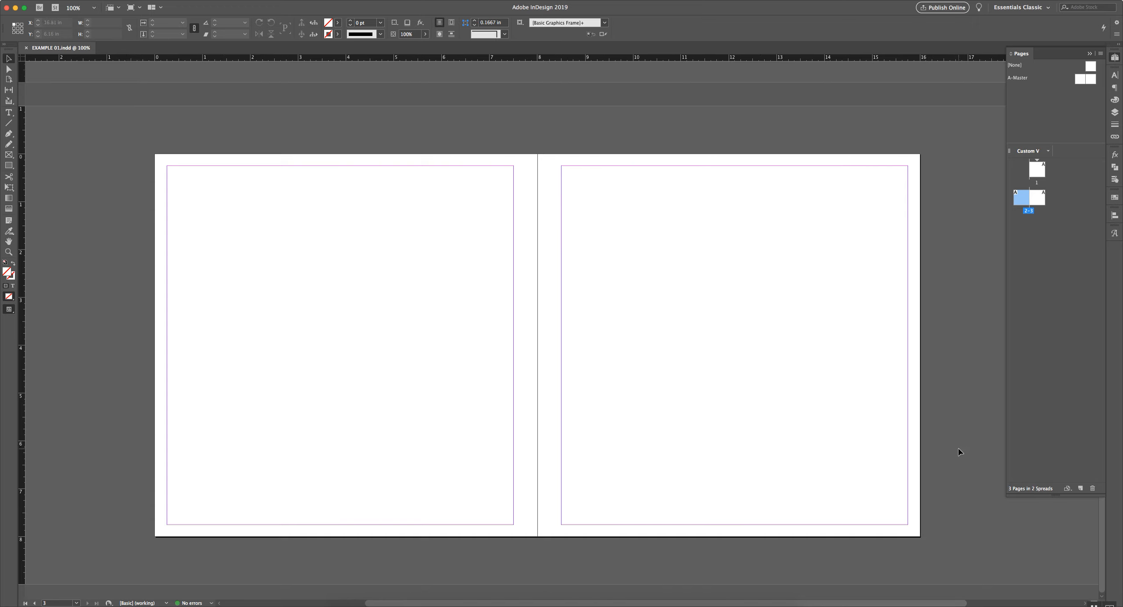
{"action": "scroll", "coordinate": [748, 371], "scroll_direction": "up", "scroll_amount": 10}
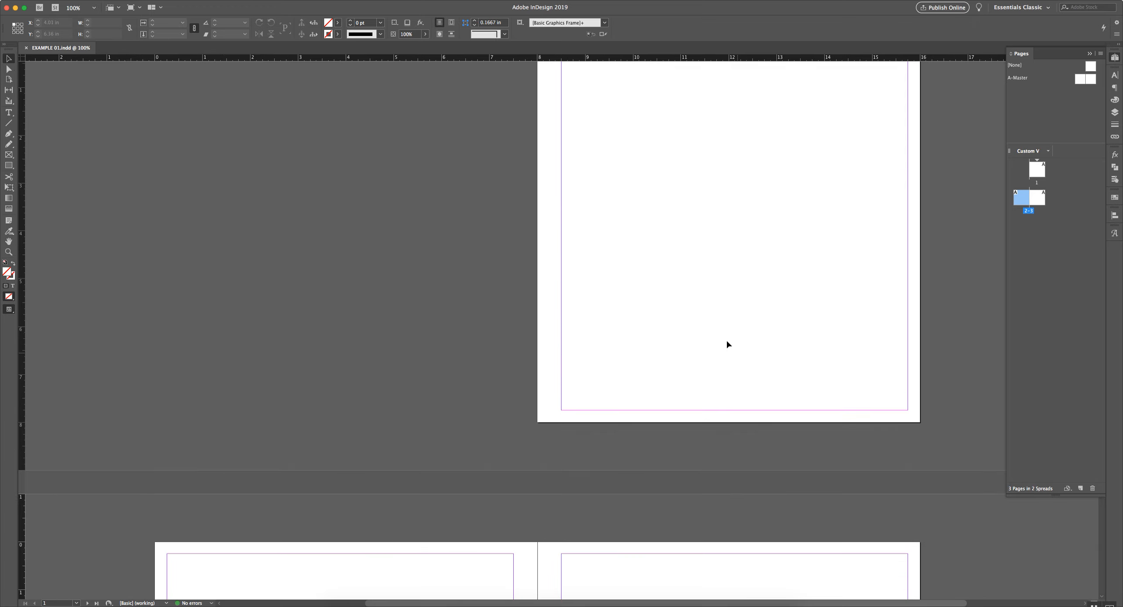
{"action": "scroll", "coordinate": [727, 344], "scroll_direction": "up", "scroll_amount": 2}
{"action": "scroll", "coordinate": [726, 344], "scroll_direction": "down", "scroll_amount": 12}
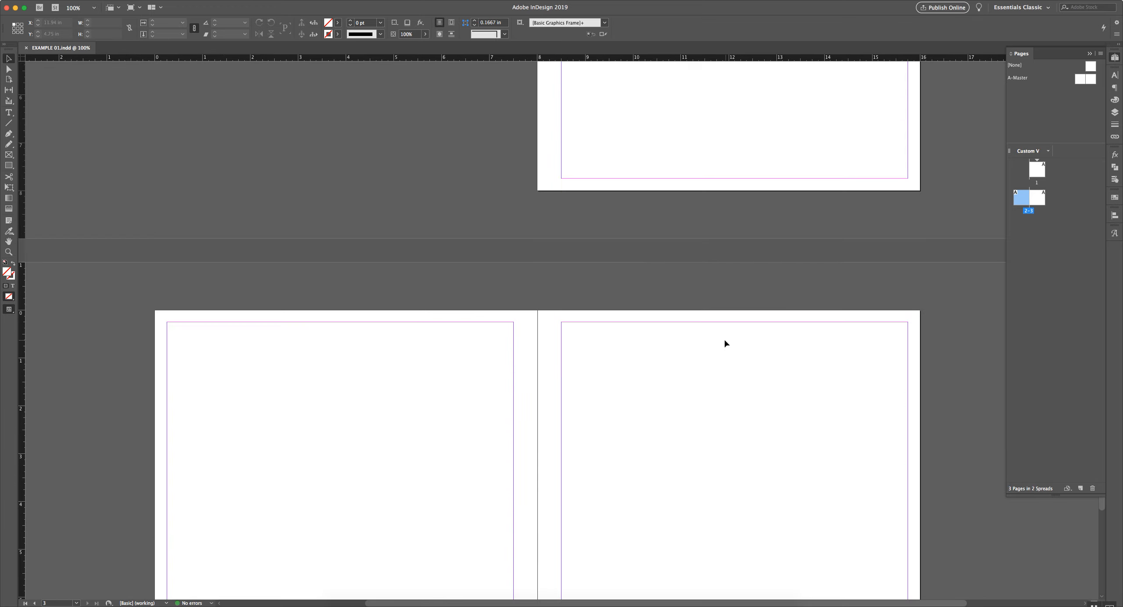
{"action": "scroll", "coordinate": [723, 344], "scroll_direction": "up", "scroll_amount": 12}
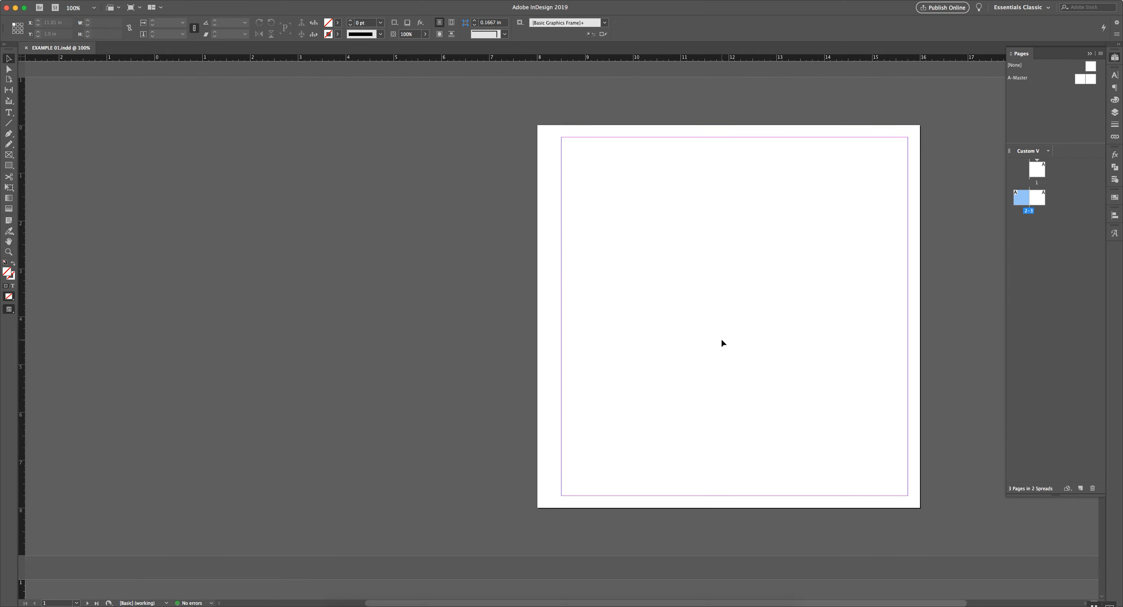
{"action": "scroll", "coordinate": [723, 344], "scroll_direction": "down", "scroll_amount": 10}
{"action": "scroll", "coordinate": [723, 343], "scroll_direction": "down", "scroll_amount": 2}
{"action": "scroll", "coordinate": [723, 343], "scroll_direction": "up", "scroll_amount": 10}
{"action": "scroll", "coordinate": [721, 342], "scroll_direction": "up", "scroll_amount": 3}
{"action": "scroll", "coordinate": [721, 341], "scroll_direction": "down", "scroll_amount": 3}
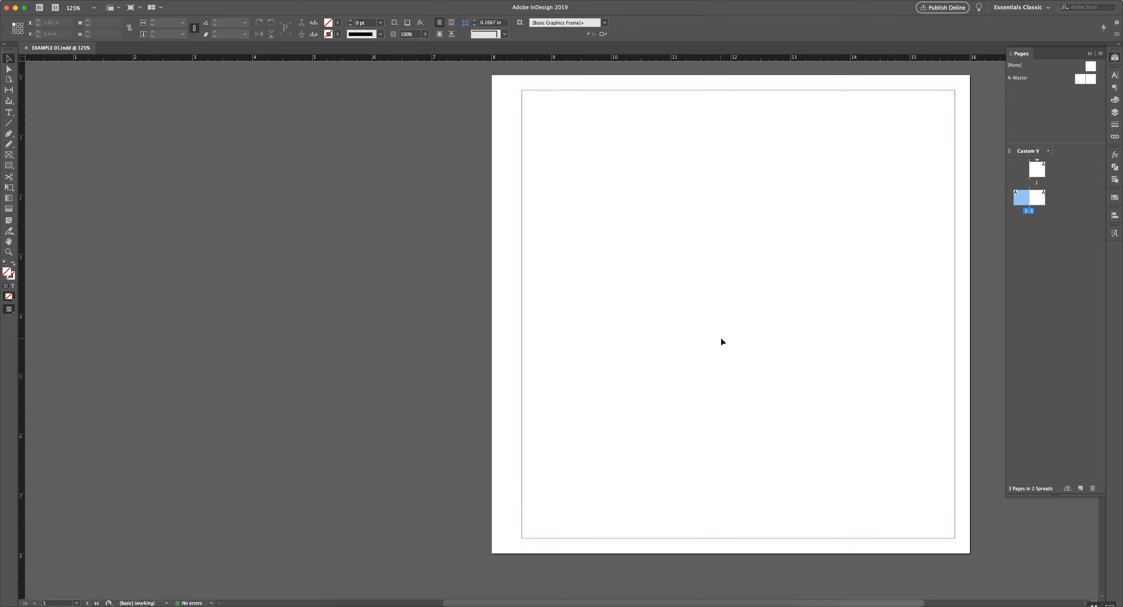
{"action": "scroll", "coordinate": [732, 335], "scroll_direction": "up", "scroll_amount": 1}
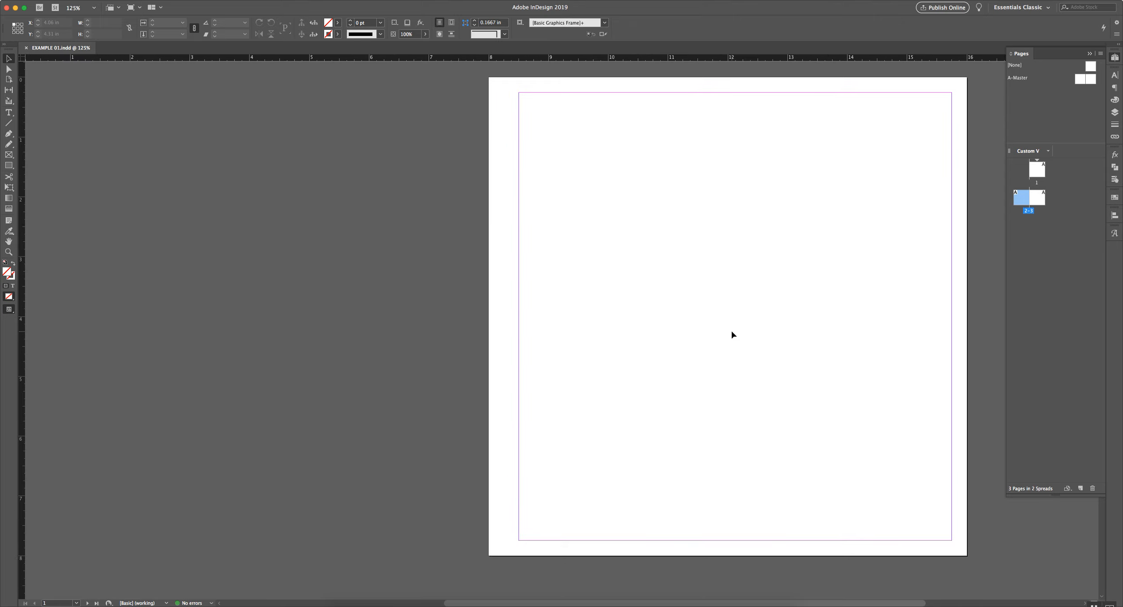
{"action": "scroll", "coordinate": [732, 335], "scroll_direction": "down", "scroll_amount": 3}
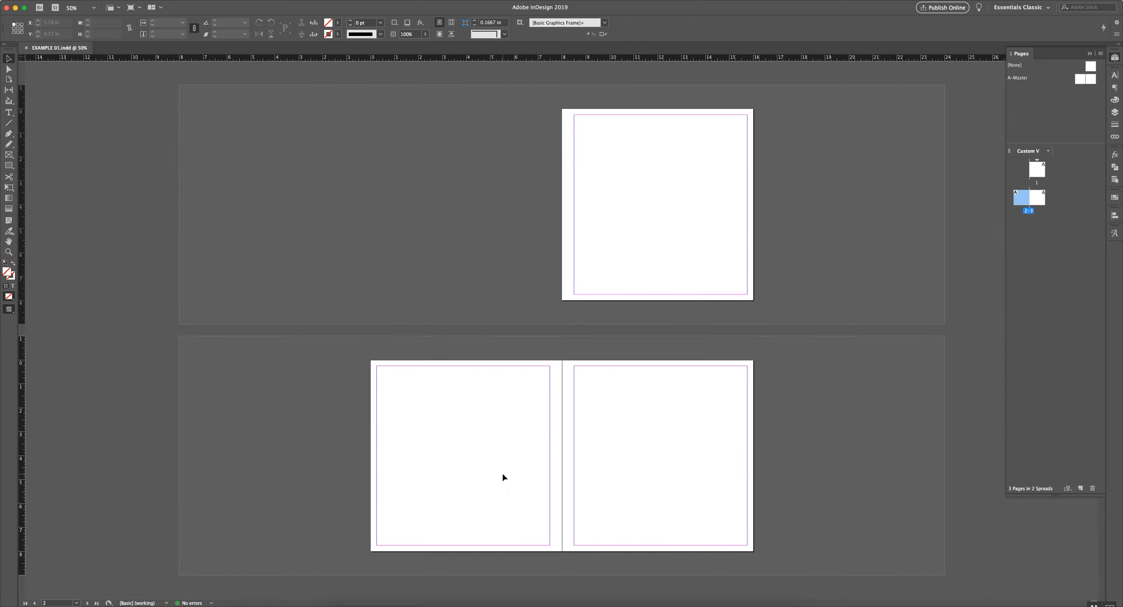
{"action": "scroll", "coordinate": [503, 477], "scroll_direction": "up", "scroll_amount": 1}
{"action": "scroll", "coordinate": [502, 474], "scroll_direction": "up", "scroll_amount": 1}
{"action": "scroll", "coordinate": [495, 470], "scroll_direction": "down", "scroll_amount": 2}
{"action": "scroll", "coordinate": [657, 471], "scroll_direction": "up", "scroll_amount": 2}
{"action": "scroll", "coordinate": [656, 470], "scroll_direction": "down", "scroll_amount": 2}
{"action": "scroll", "coordinate": [623, 130], "scroll_direction": "up", "scroll_amount": 1}
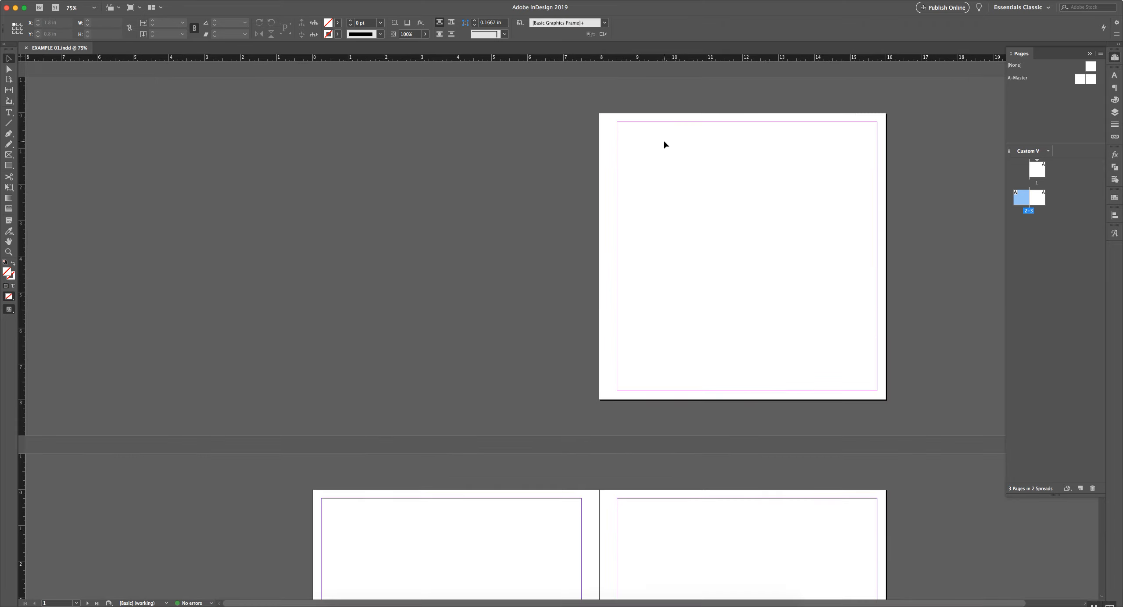
{"action": "scroll", "coordinate": [665, 145], "scroll_direction": "up", "scroll_amount": 1}
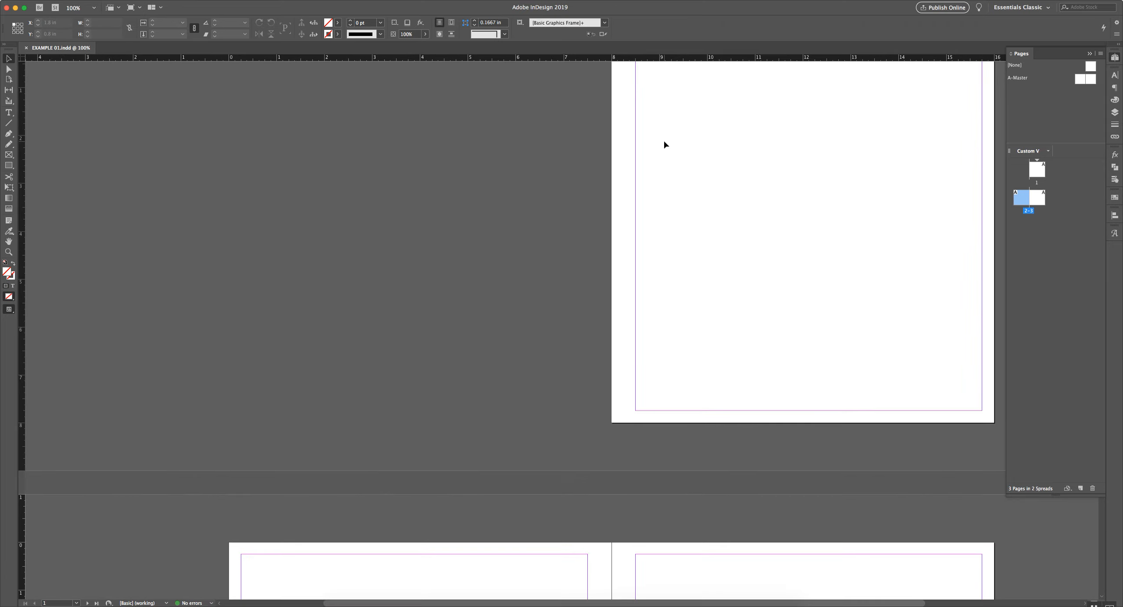
{"action": "key", "text": "super+0"}
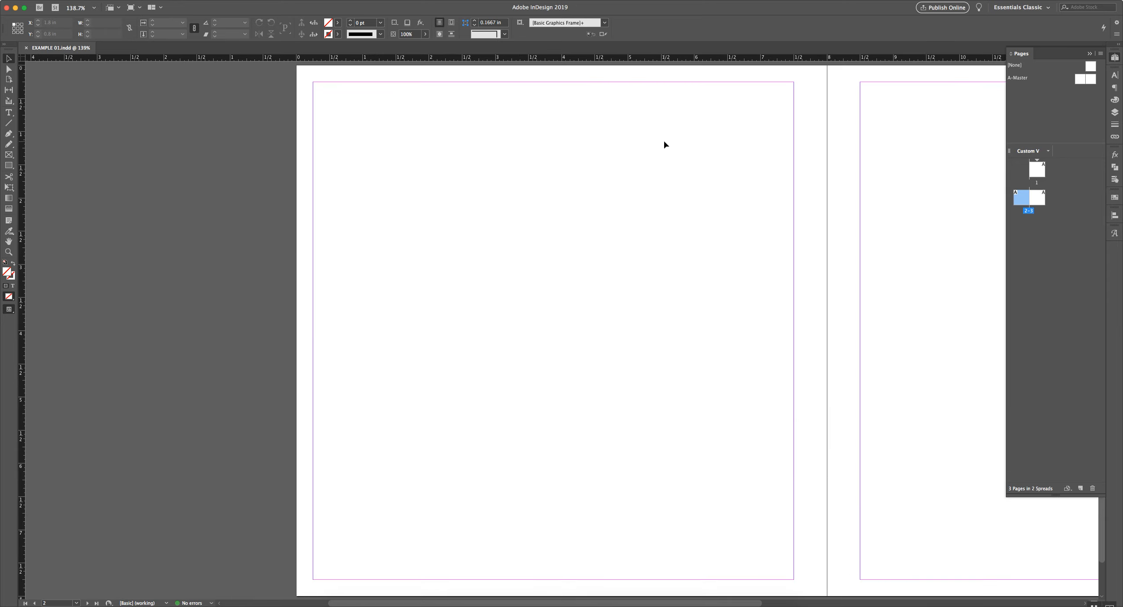
{"action": "scroll", "coordinate": [664, 145], "scroll_direction": "down", "scroll_amount": 2}
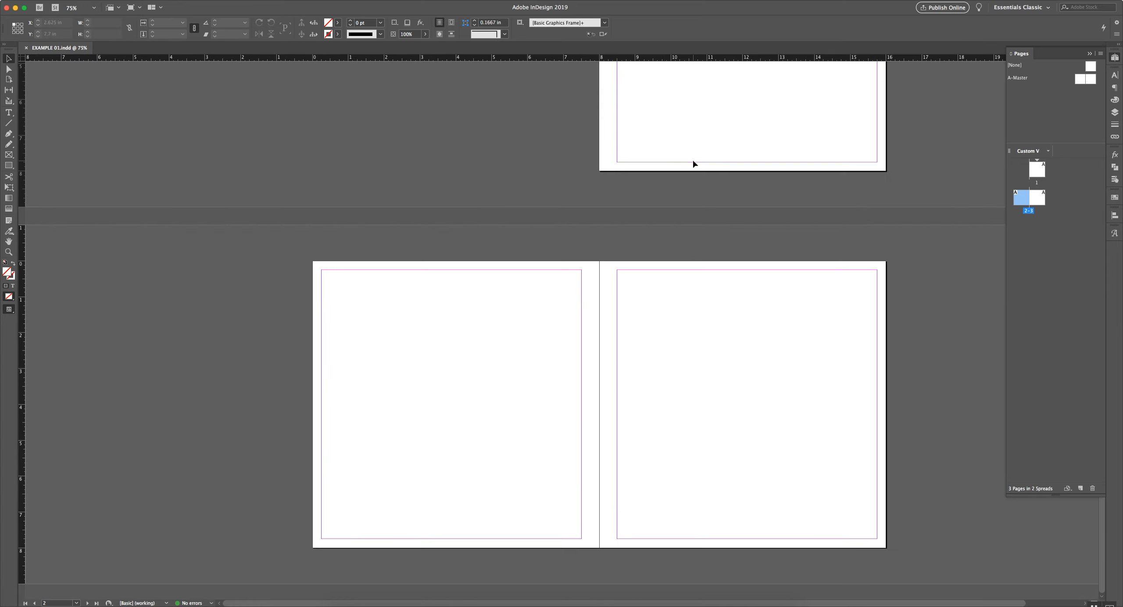
{"action": "scroll", "coordinate": [693, 163], "scroll_direction": "up", "scroll_amount": 5}
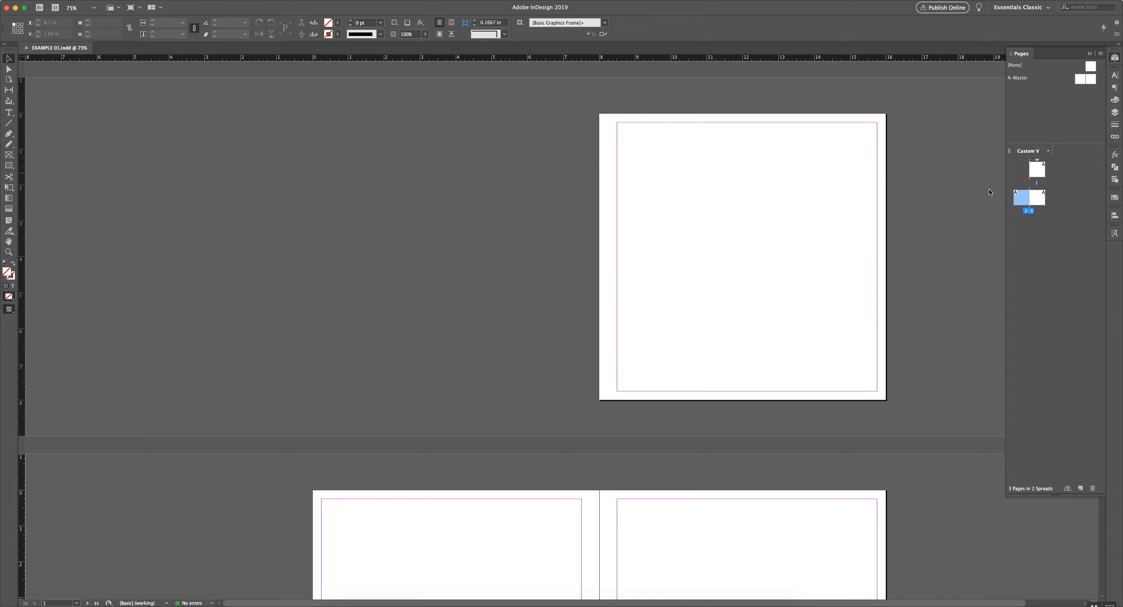
{"action": "left_click", "coordinate": [1040, 172]}
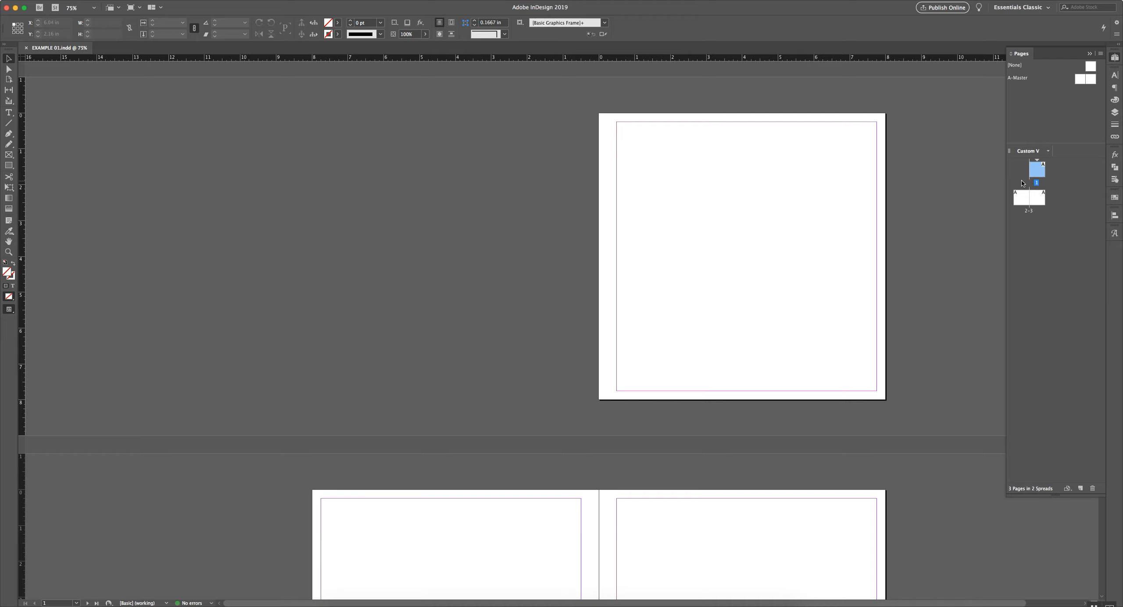
Fit page 1 in the window, then zoom out and back in to view both spreads
{"action": "key", "text": "super+0"}
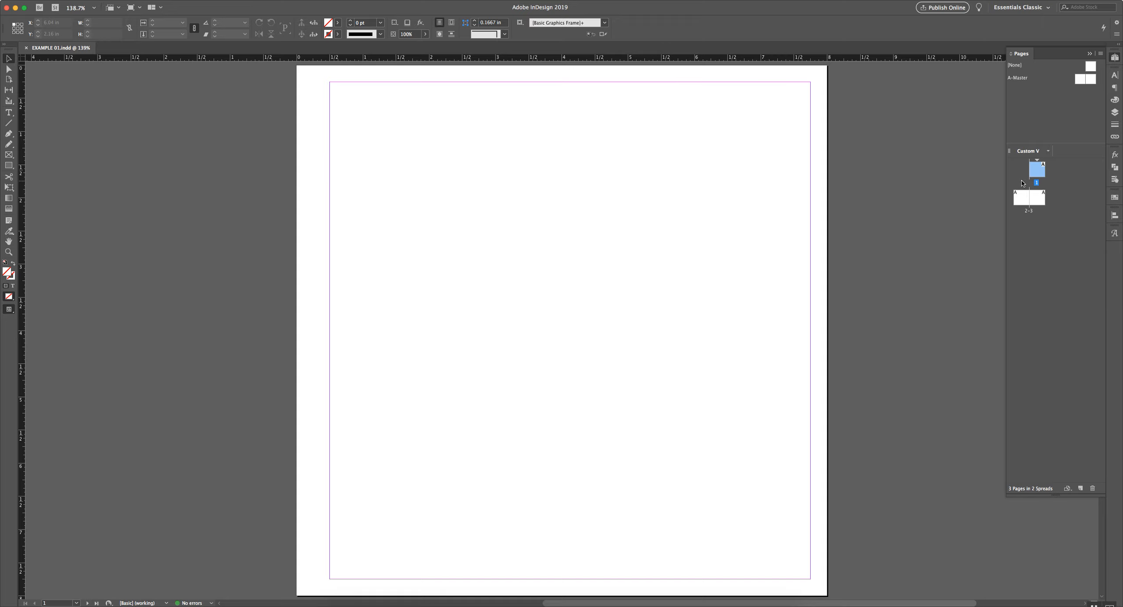
{"action": "key", "text": "super+minus"}
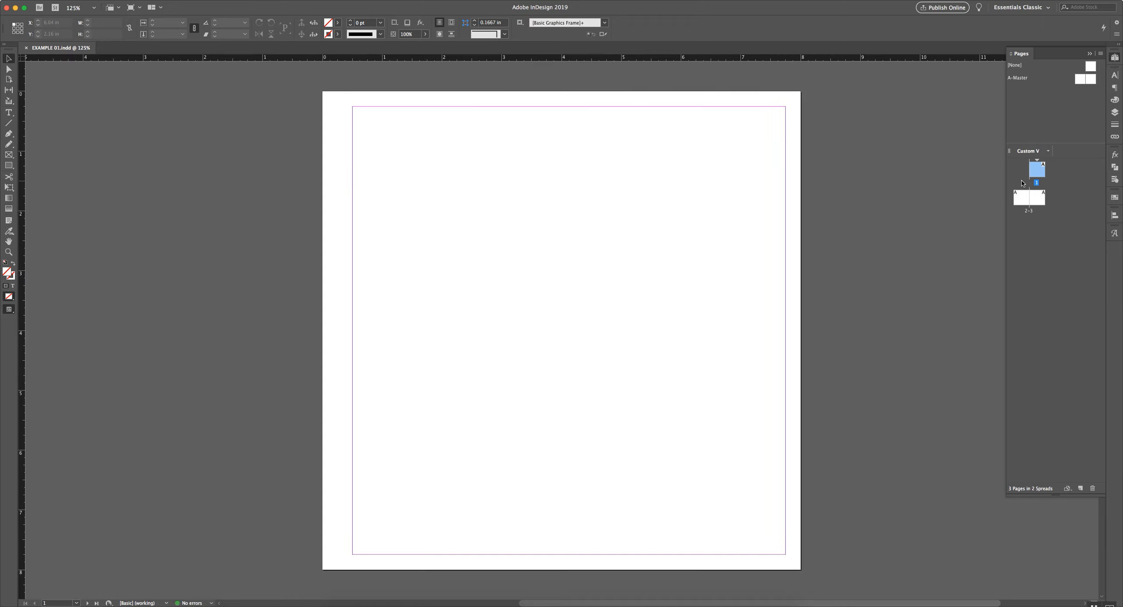
{"action": "key", "text": "super+minus"}
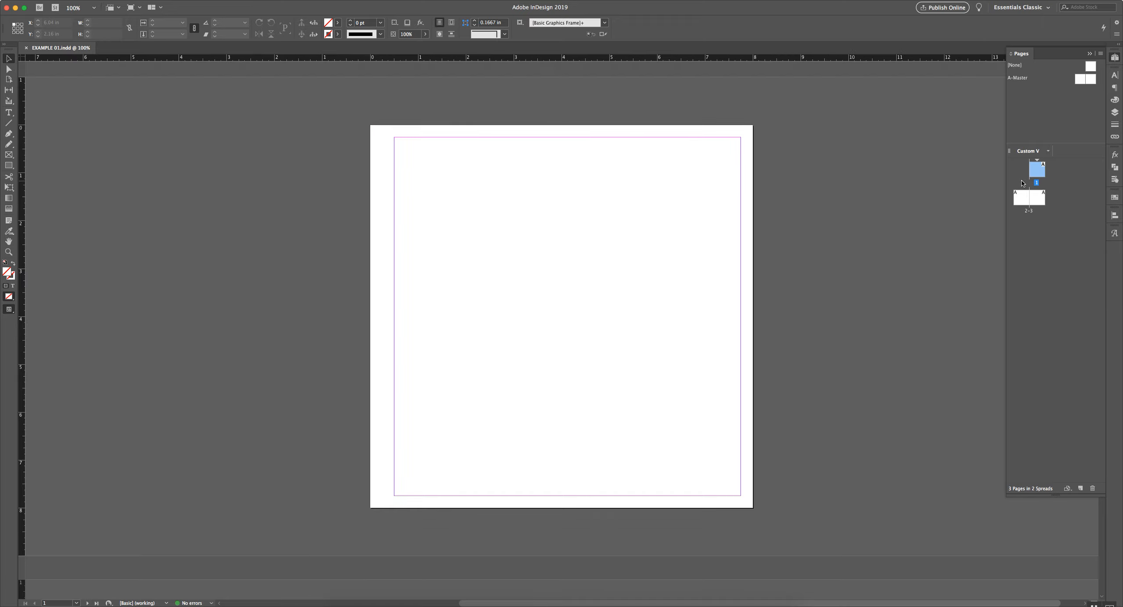
{"action": "key", "text": "super+equal"}
{"action": "key", "text": "super+minus"}
{"action": "key", "text": "super+equal"}
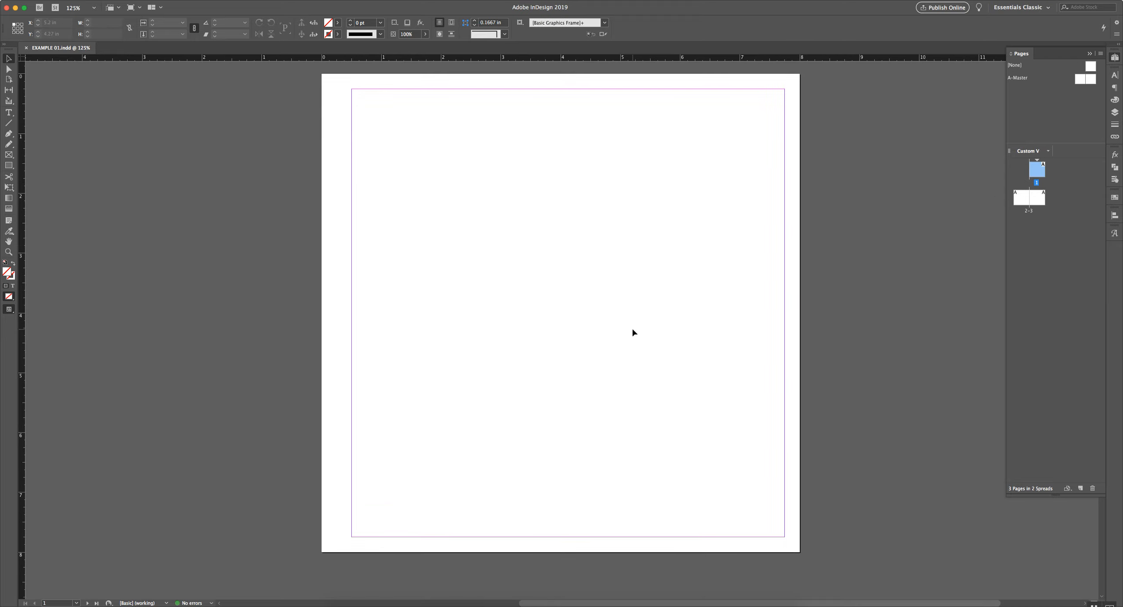
{"action": "key", "text": "super+minus"}
{"action": "key", "text": "super+minus"}
{"action": "key", "text": "super+equal"}
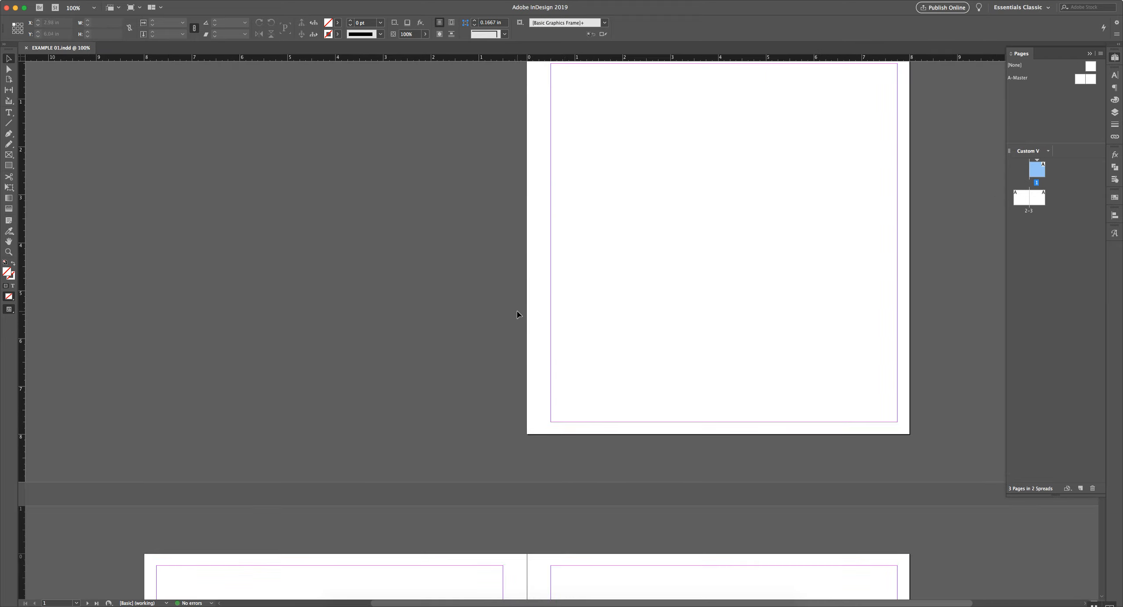
{"action": "key", "text": "super+minus"}
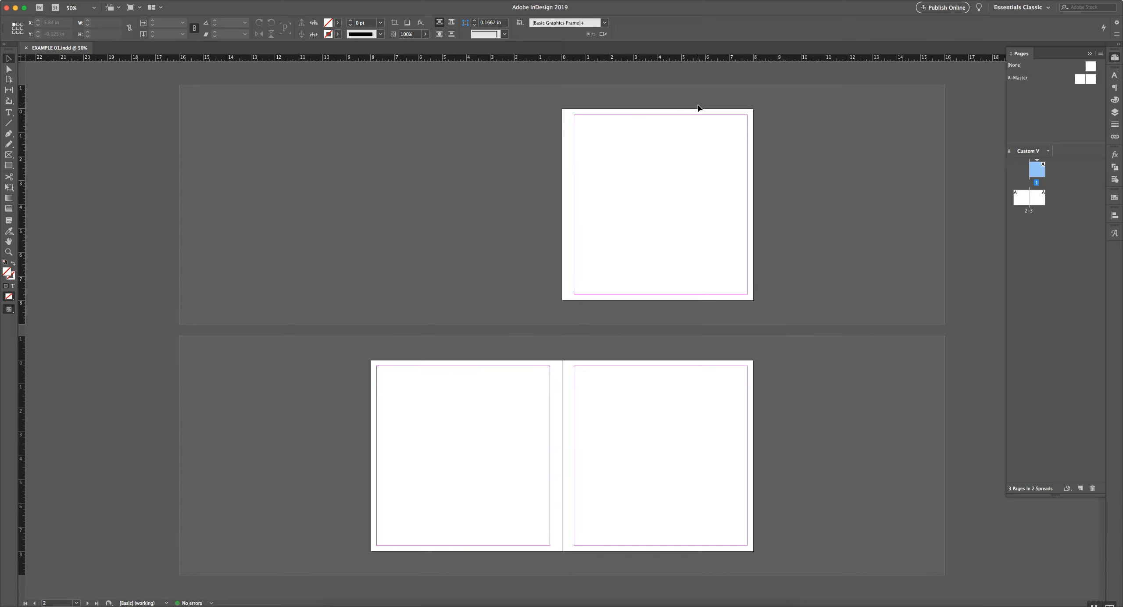
{"action": "key", "text": "super+equal"}
{"action": "key", "text": "super+equal"}
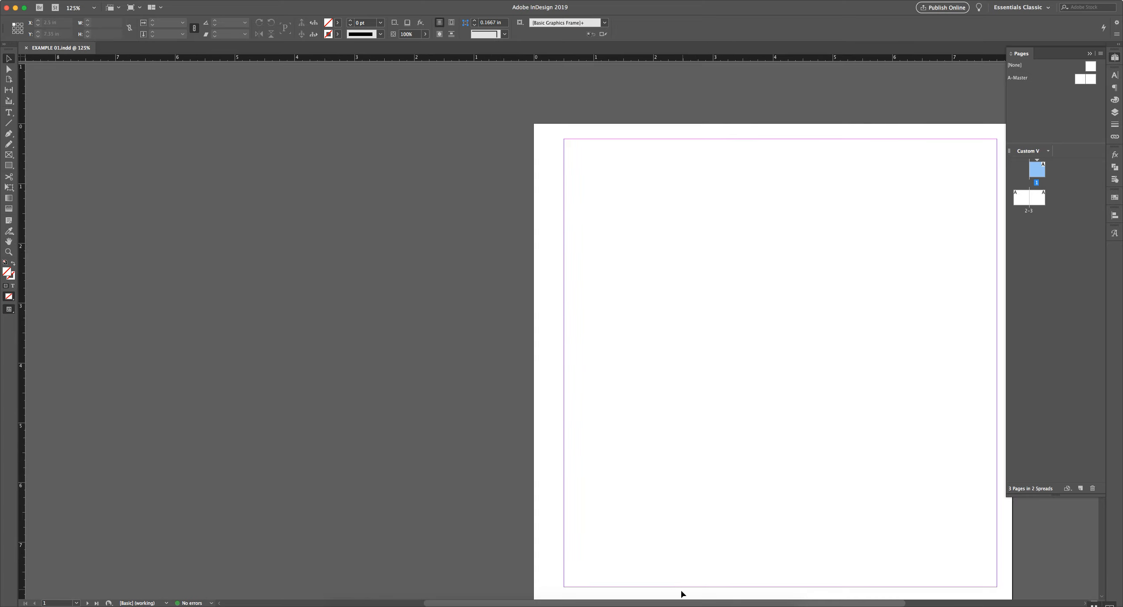
Set page 1 to 125% zoom and switch to the Rectangle Frame Tool
{"action": "mouse_move", "coordinate": [561, 605]}
{"action": "left_click_drag", "start_coordinate": [670, 604], "coordinate": [694, 604]}
{"action": "scroll", "coordinate": [706, 360], "scroll_direction": "down", "scroll_amount": 2}
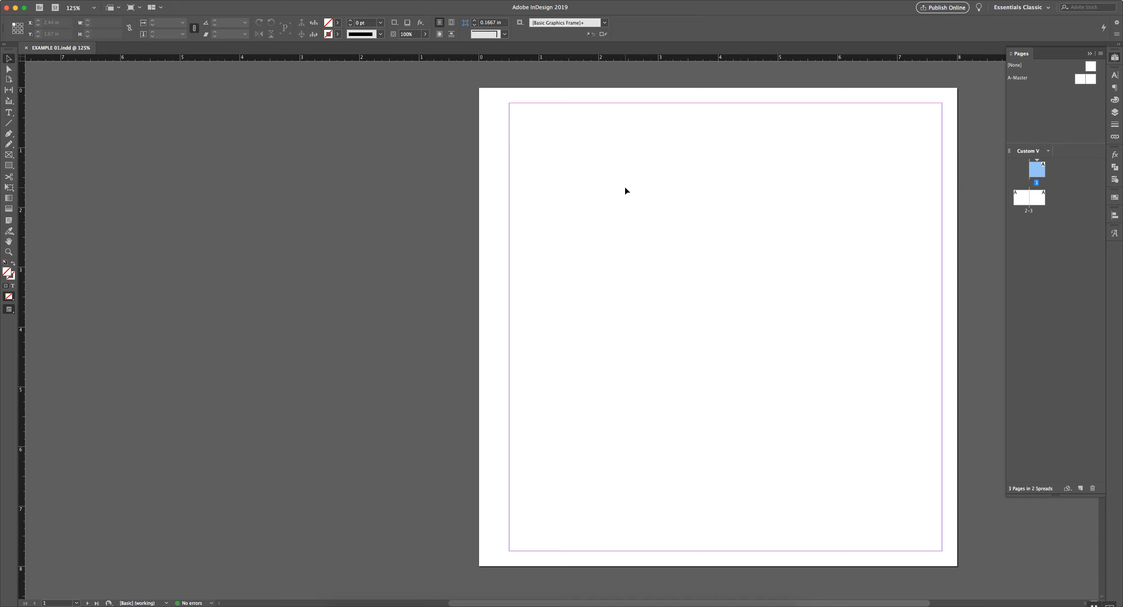
{"action": "key", "text": "f"}
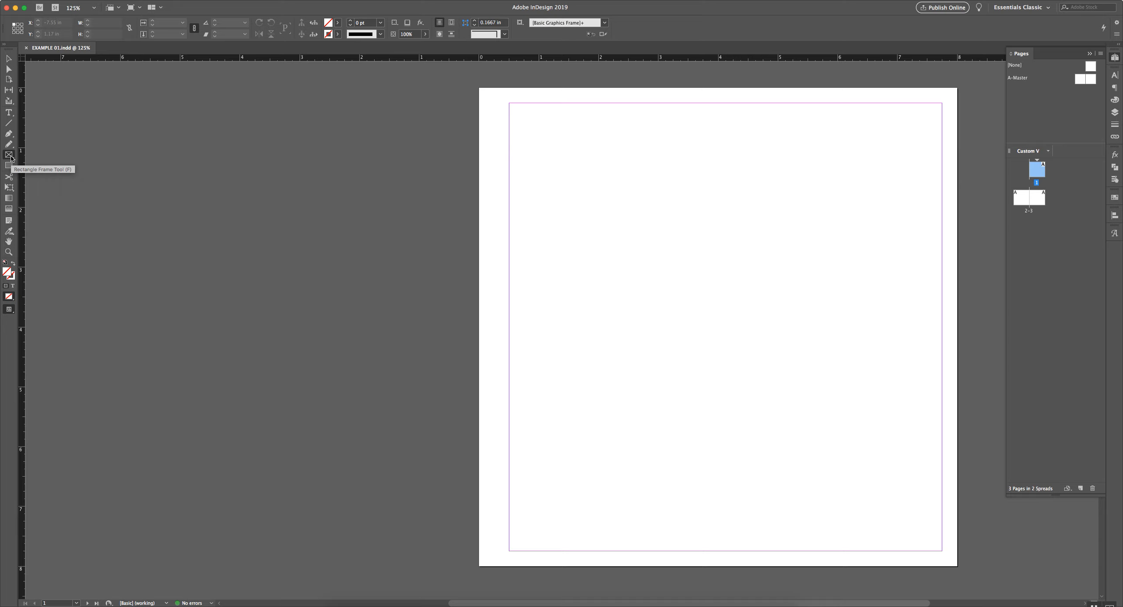
Keep the rectangular frame shape and draw a placeholder frame near page 1's top-left
{"action": "left_click", "coordinate": [11, 156]}
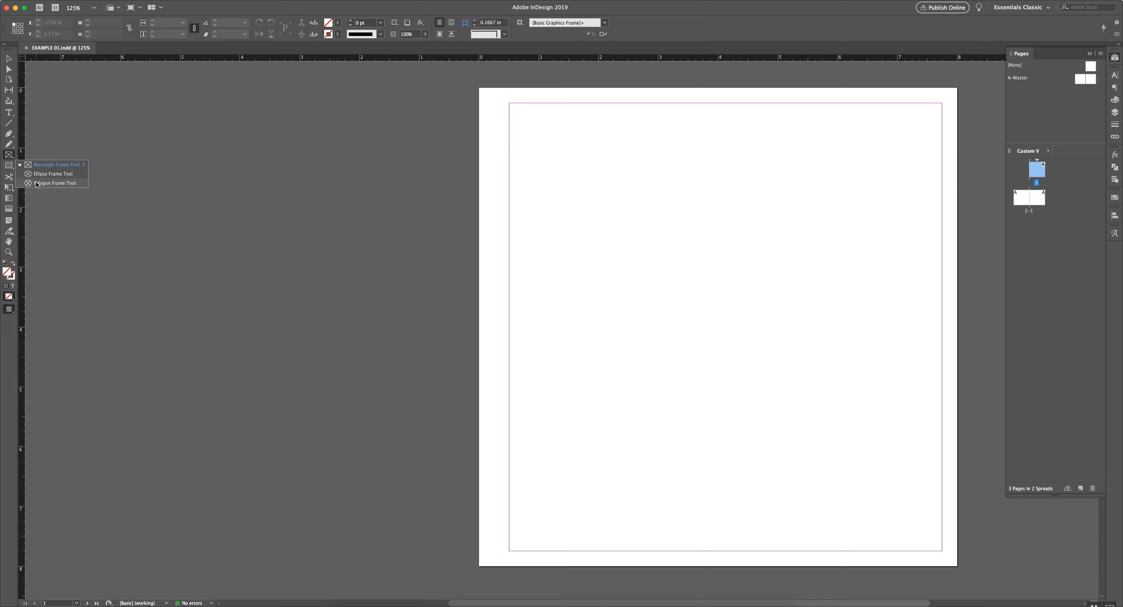
{"action": "left_click", "coordinate": [72, 169]}
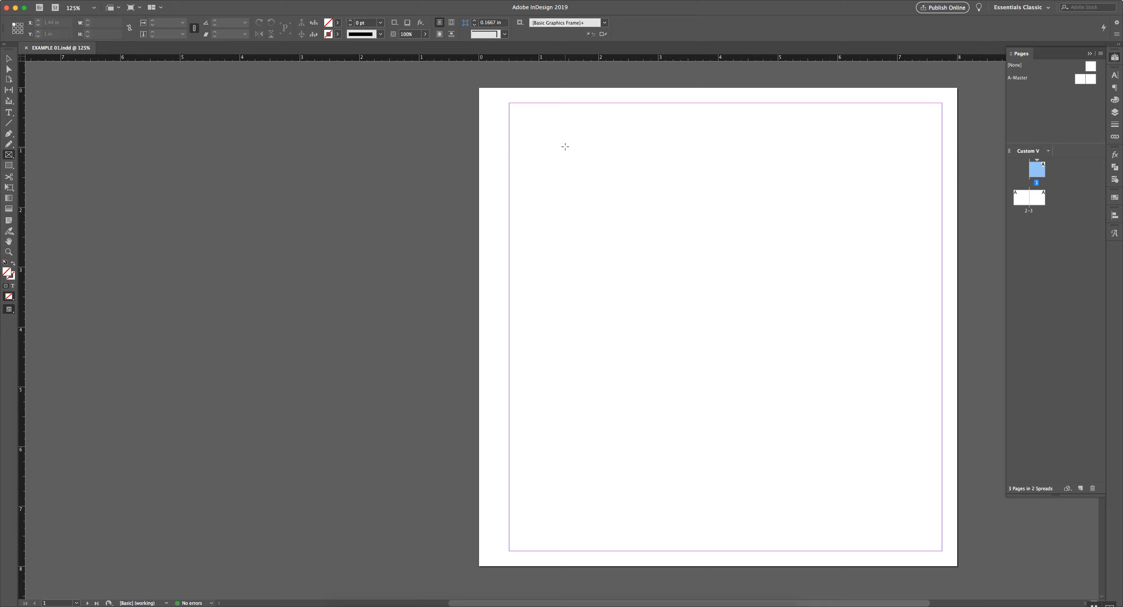
{"action": "left_click_drag", "start_coordinate": [555, 135], "coordinate": [739, 273]}
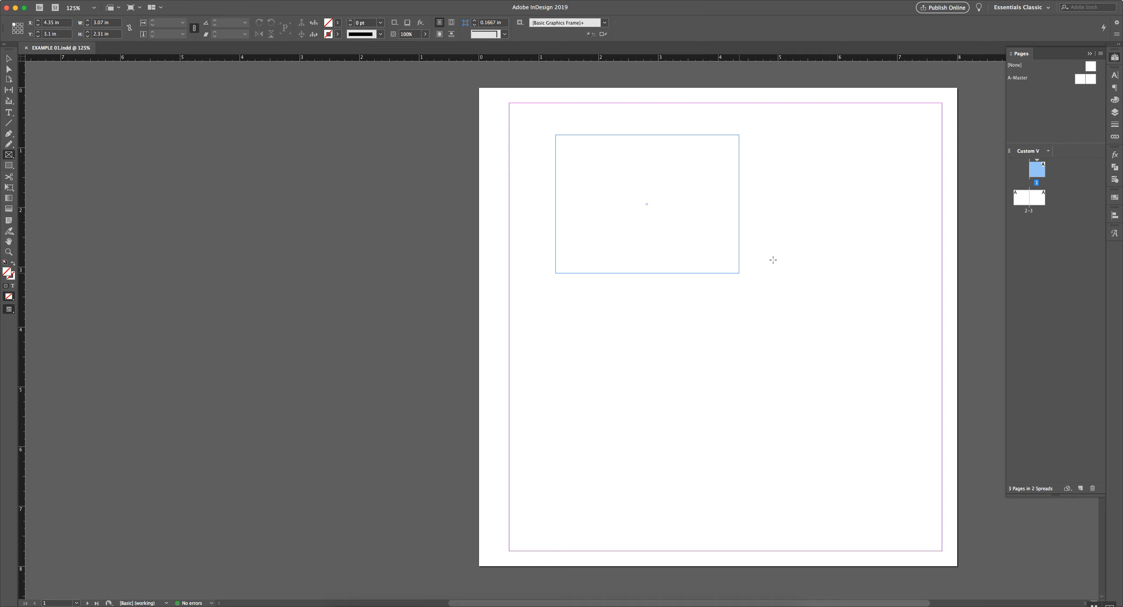
Add an exact 4 in × 4 in frame to page 1
{"action": "left_click", "coordinate": [807, 243]}
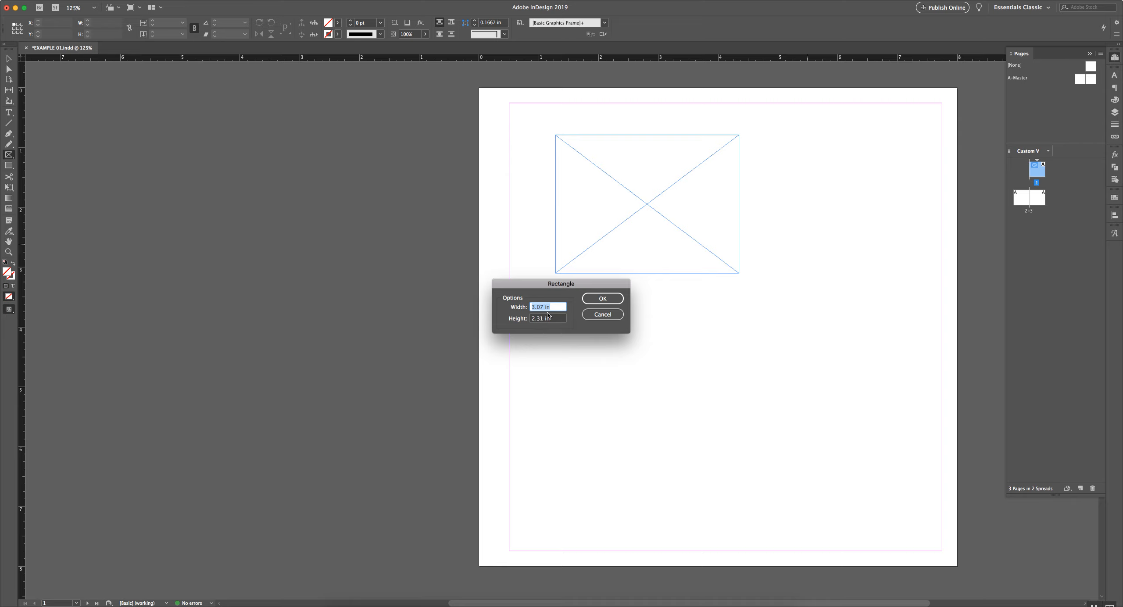
{"action": "type", "text": "4"}
{"action": "key", "text": "Tab"}
{"action": "type", "text": "4"}
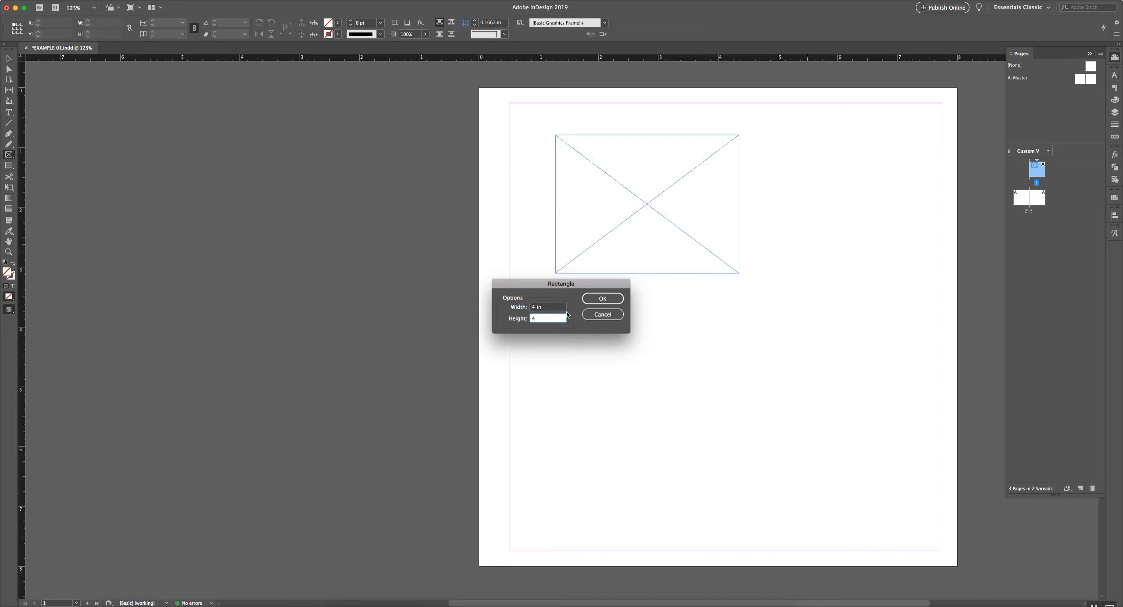
{"action": "left_click", "coordinate": [606, 303]}
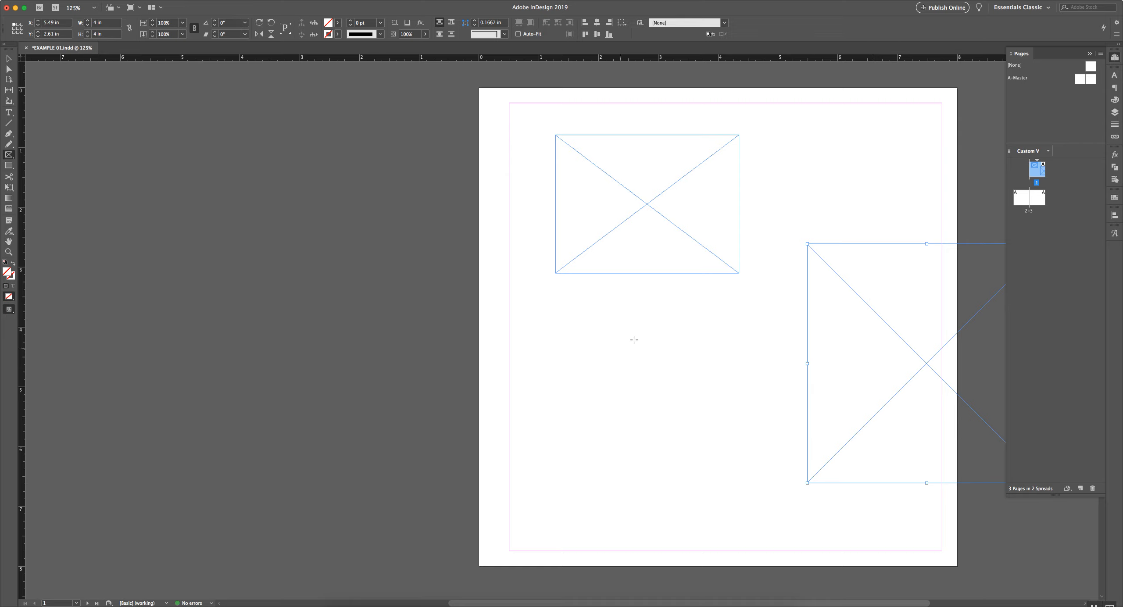
{"action": "left_click", "coordinate": [611, 324]}
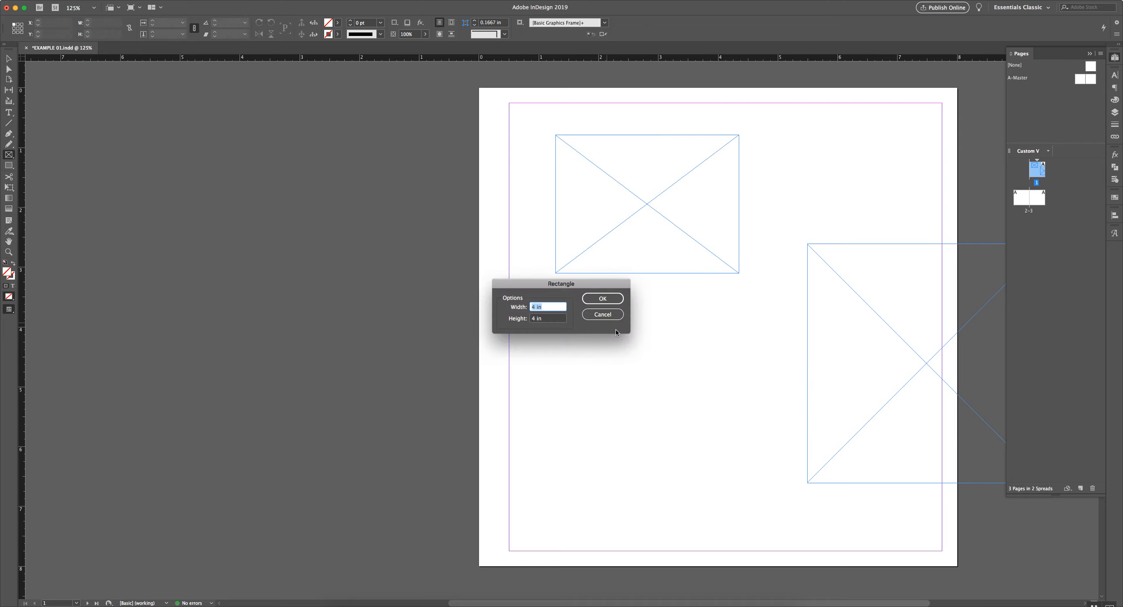
{"action": "left_click", "coordinate": [615, 315]}
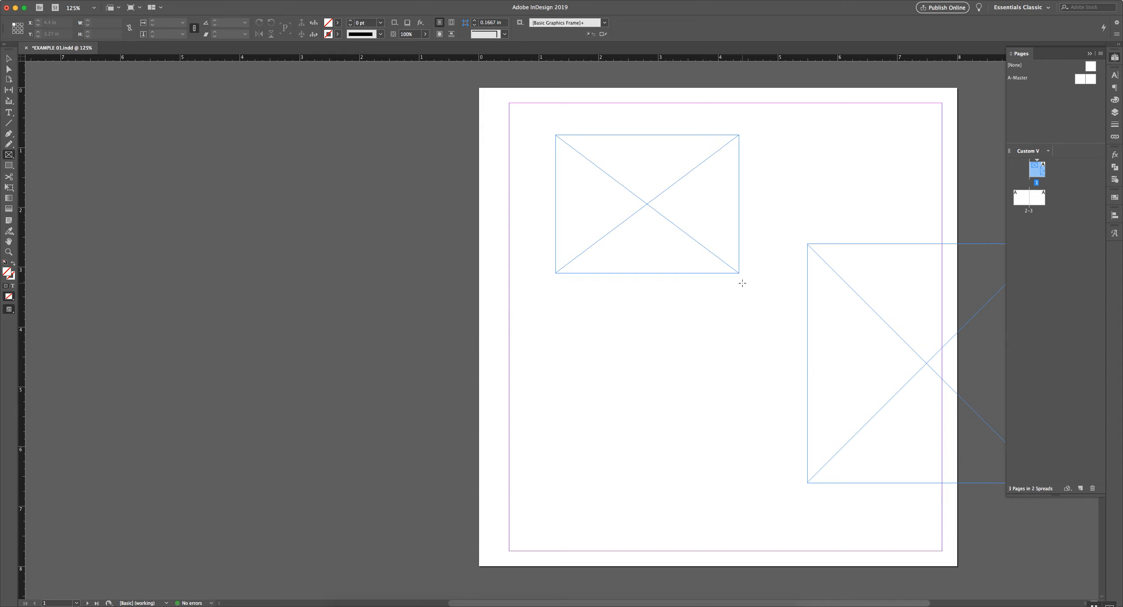
Bring the large frame onto the page and tuck the small frame into the top-left margin corner
{"action": "key", "text": "v"}
{"action": "left_click", "coordinate": [701, 228]}
{"action": "left_click_drag", "start_coordinate": [701, 229], "coordinate": [660, 213]}
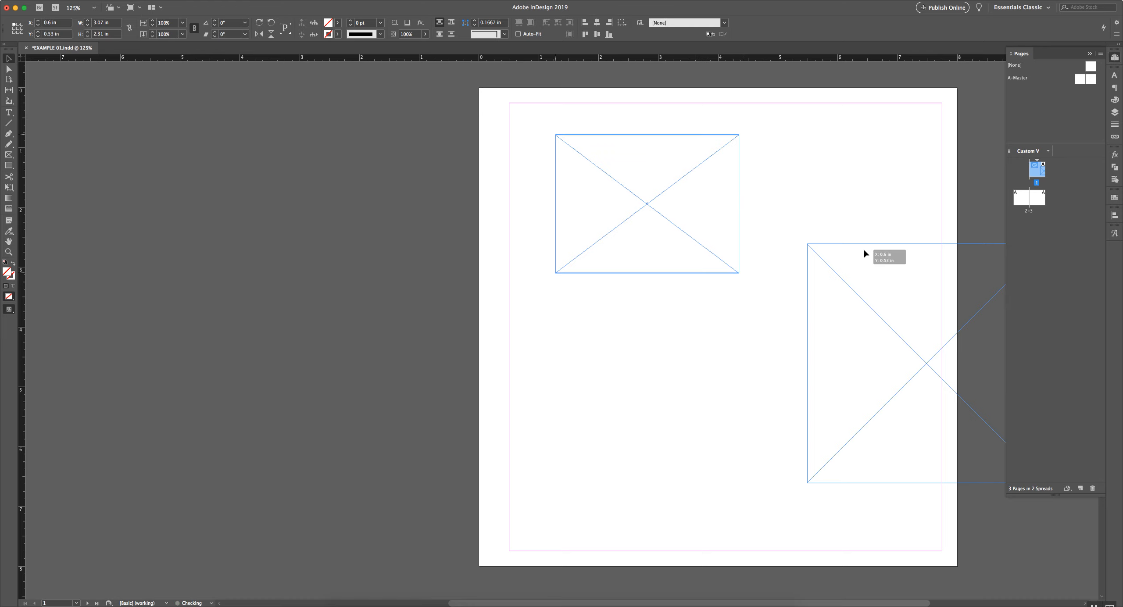
{"action": "left_click_drag", "start_coordinate": [751, 249], "coordinate": [828, 336]}
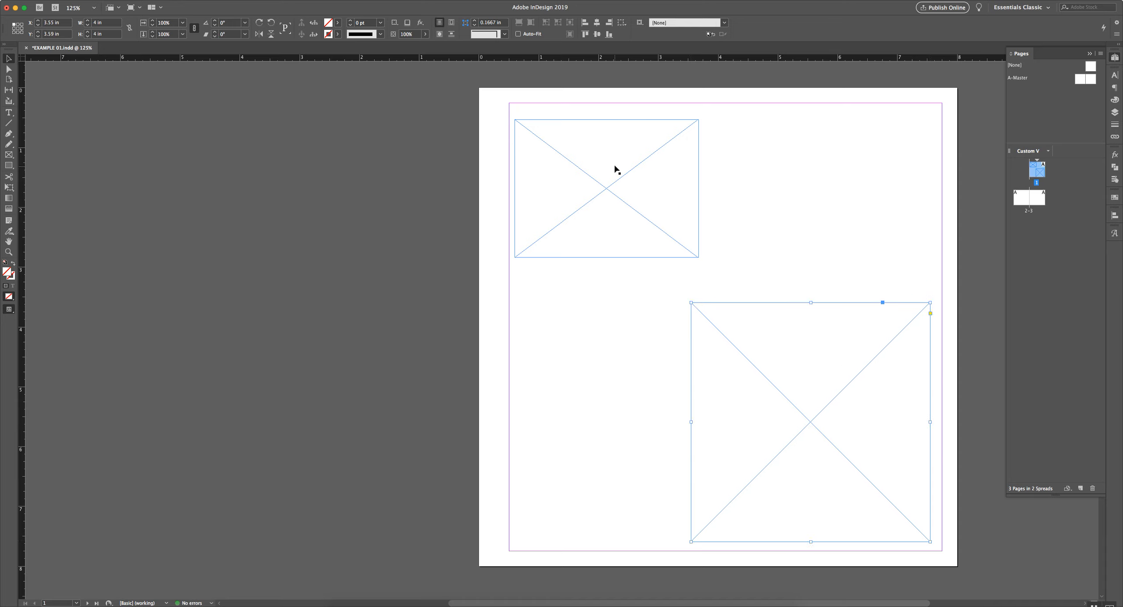
{"action": "left_click", "coordinate": [609, 180]}
{"action": "left_click_drag", "start_coordinate": [609, 180], "coordinate": [610, 156]}
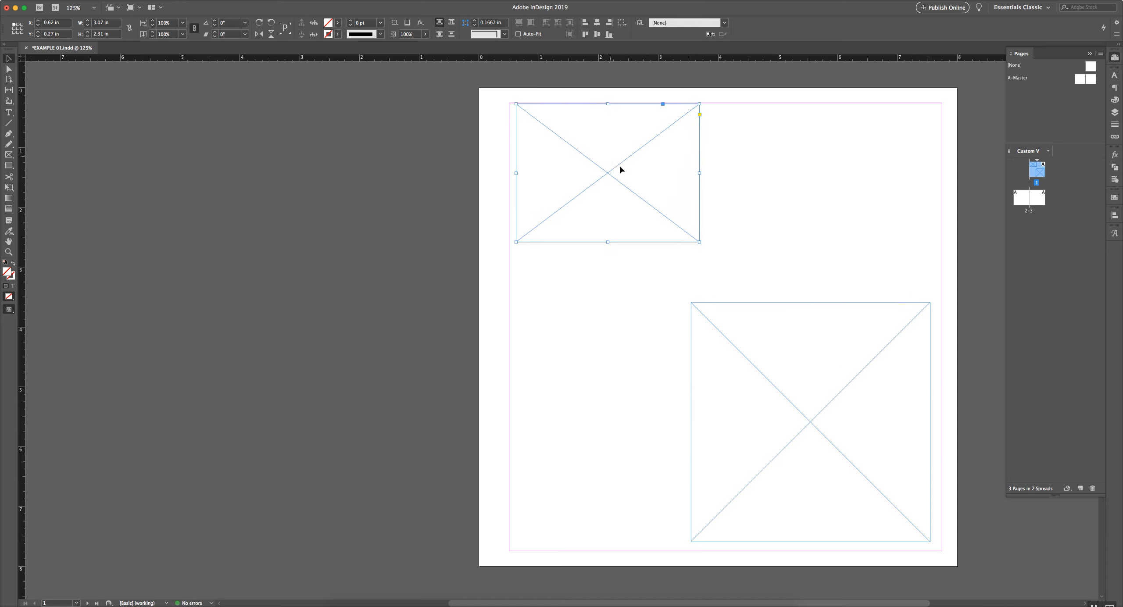
Place the 4 in frame at 2 in by 2 in and delete the smaller top-left frame
{"action": "left_click_drag", "start_coordinate": [804, 420], "coordinate": [708, 308]}
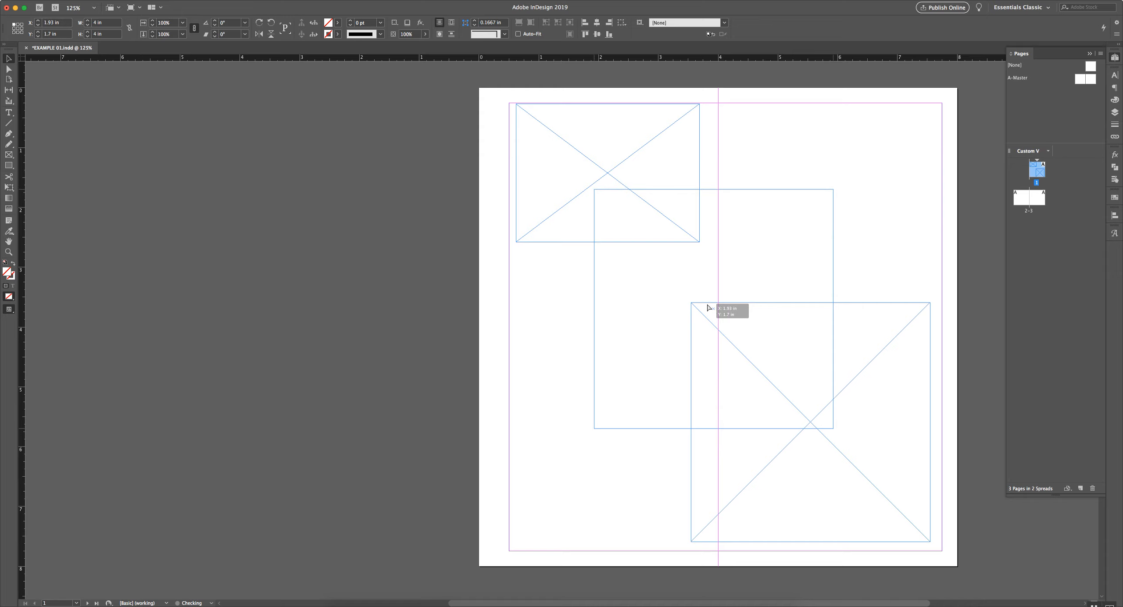
{"action": "left_click_drag", "start_coordinate": [707, 308], "coordinate": [712, 326]}
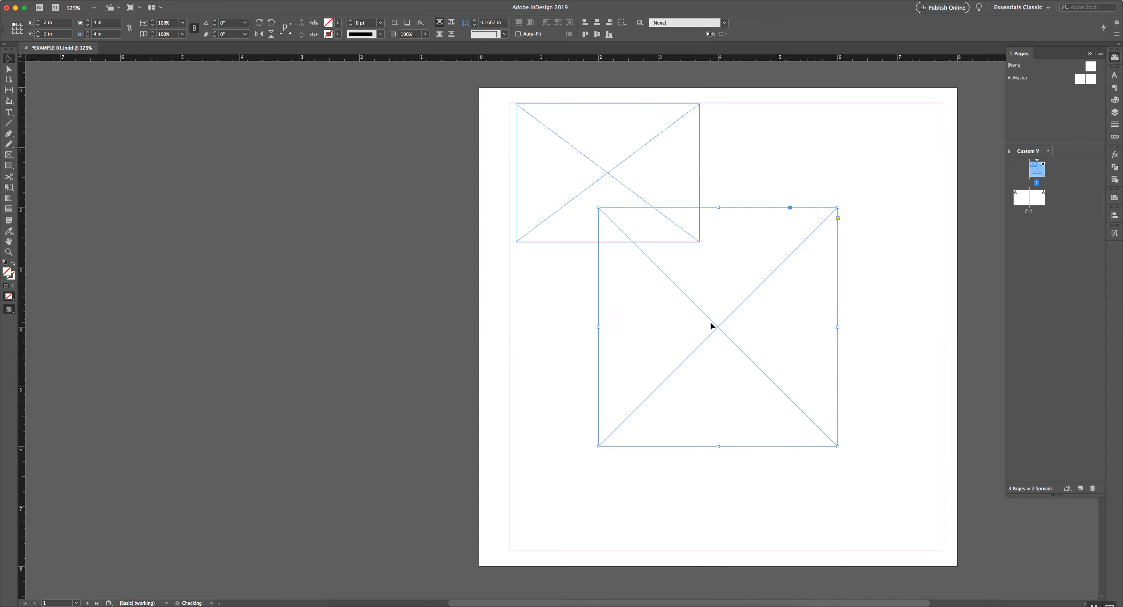
{"action": "left_click", "coordinate": [677, 158]}
{"action": "key", "text": "Delete"}
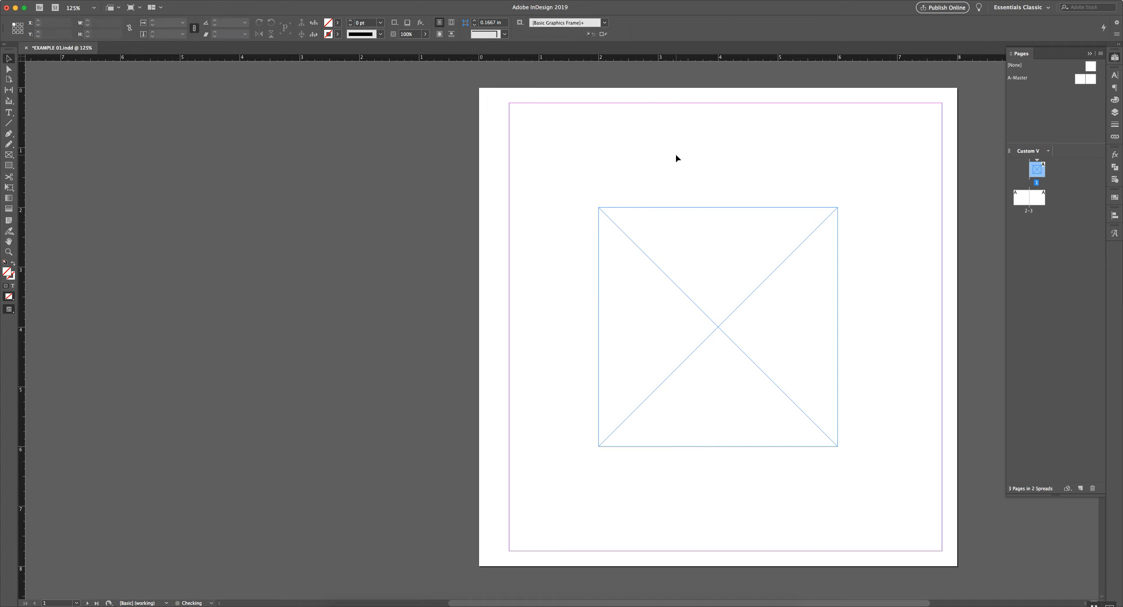
Resize and reposition the placeholder frame by dragging its corner handles
{"action": "left_click", "coordinate": [708, 256]}
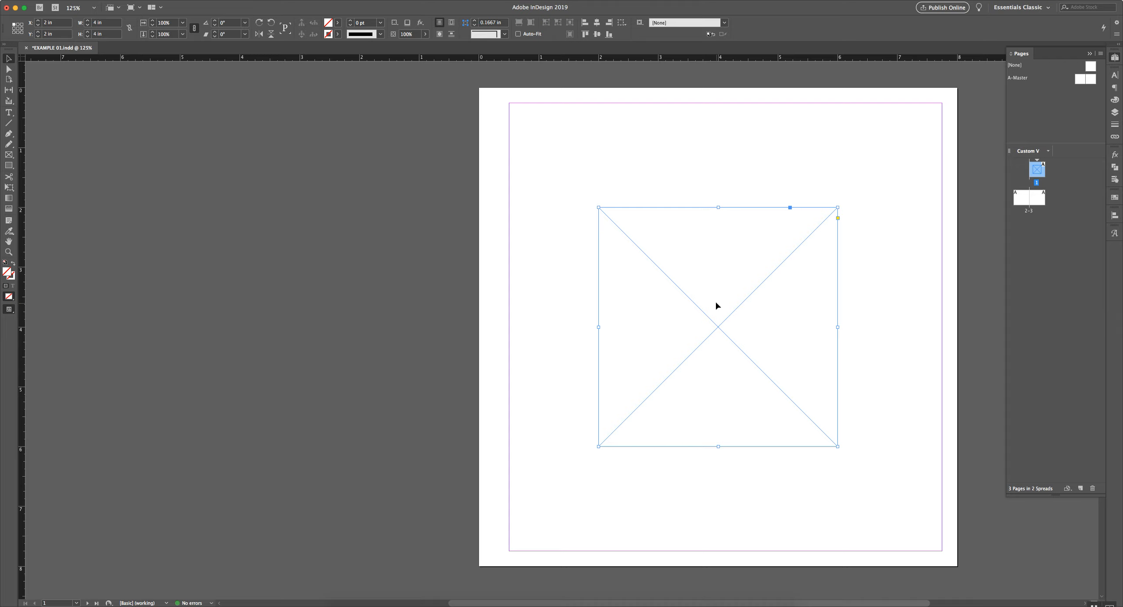
{"action": "left_click_drag", "start_coordinate": [599, 207], "coordinate": [550, 182]}
{"action": "left_click_drag", "start_coordinate": [837, 183], "coordinate": [928, 113]}
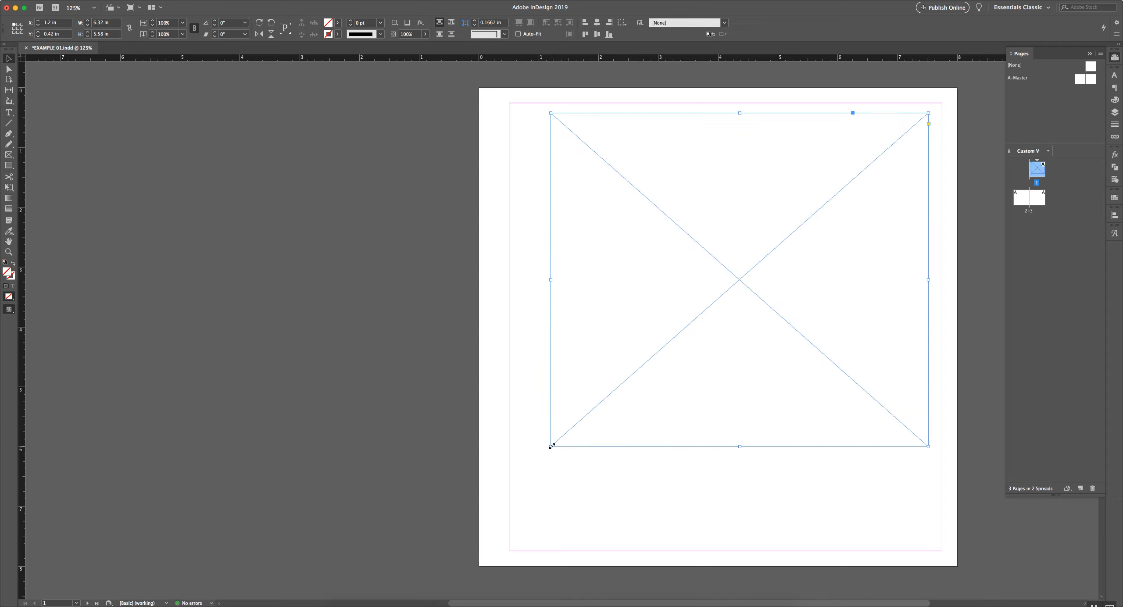
{"action": "left_click_drag", "start_coordinate": [550, 446], "coordinate": [676, 486]}
{"action": "left_click_drag", "start_coordinate": [800, 328], "coordinate": [726, 357]}
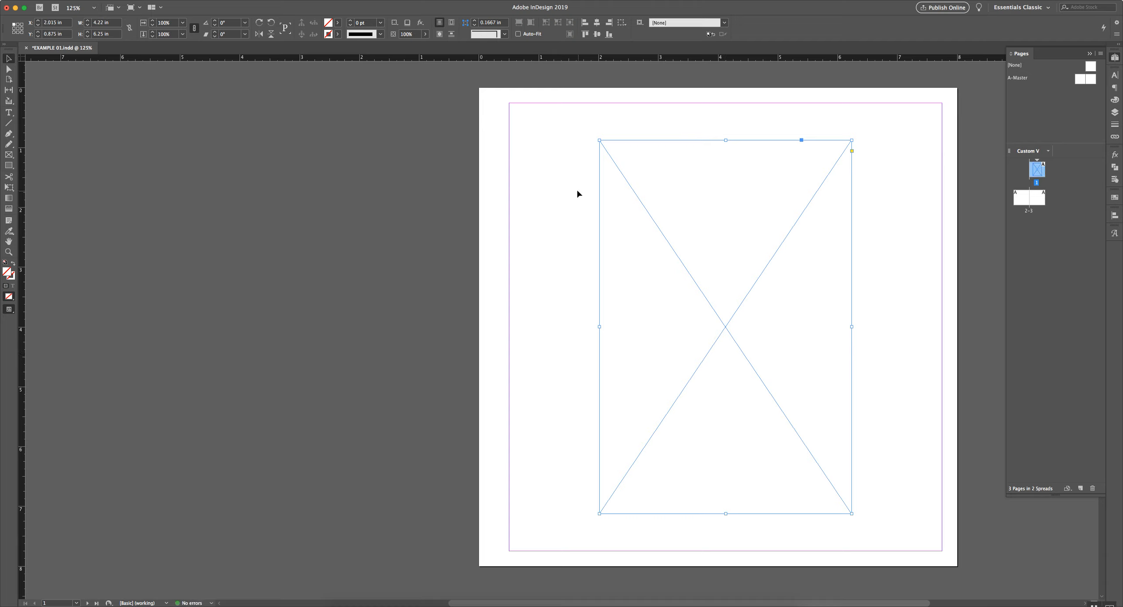
Set the frame to W 4 in and H 6.5 in and nudge it up toward the top margin
{"action": "left_click", "coordinate": [110, 24]}
{"action": "type", "text": "4"}
{"action": "key", "text": "Tab"}
{"action": "type", "text": "6.5"}
{"action": "key", "text": "Return"}
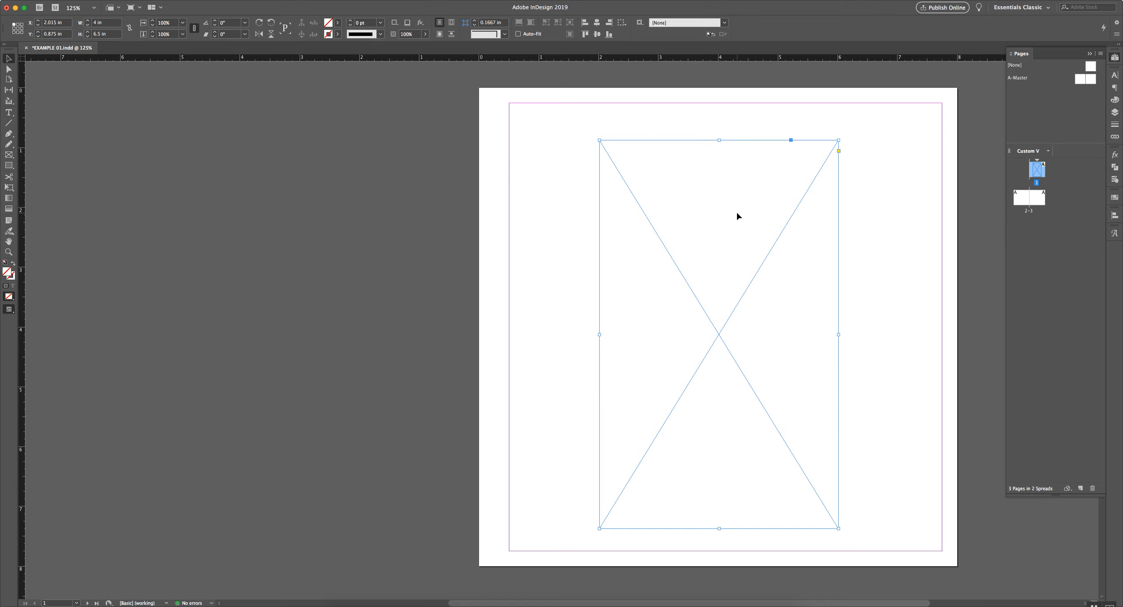
{"action": "mouse_move", "coordinate": [737, 212]}
{"action": "left_mouse_down"}
{"action": "mouse_move", "coordinate": [727, 208]}
{"action": "mouse_move", "coordinate": [738, 210]}
{"action": "left_mouse_up"}
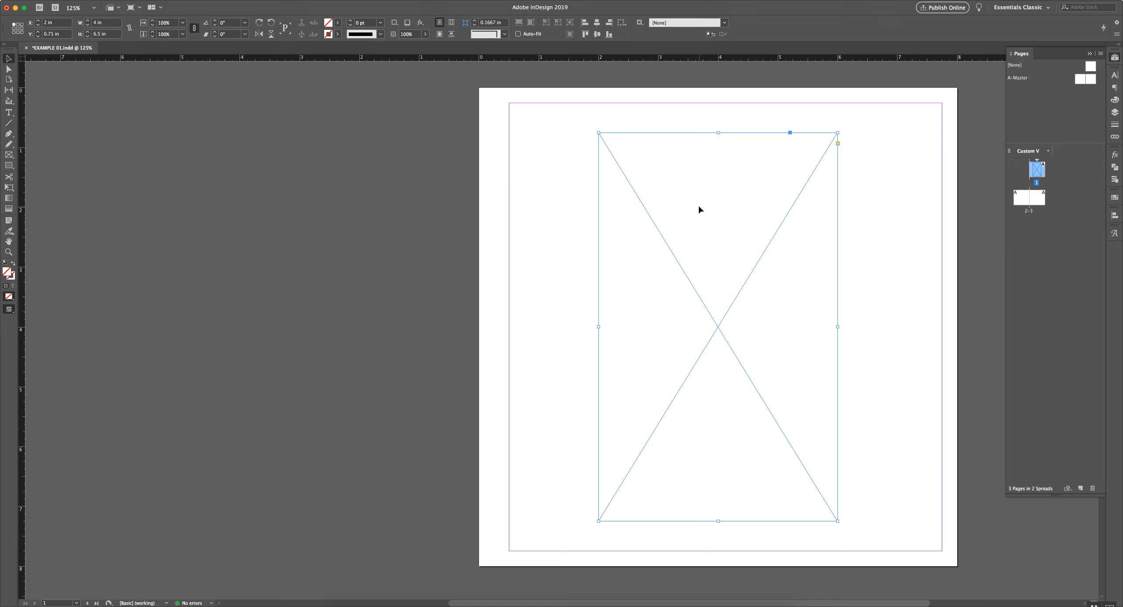
Type 'I am in text mode now.' into the frame, replacing a mistyped start
{"action": "key", "text": "t"}
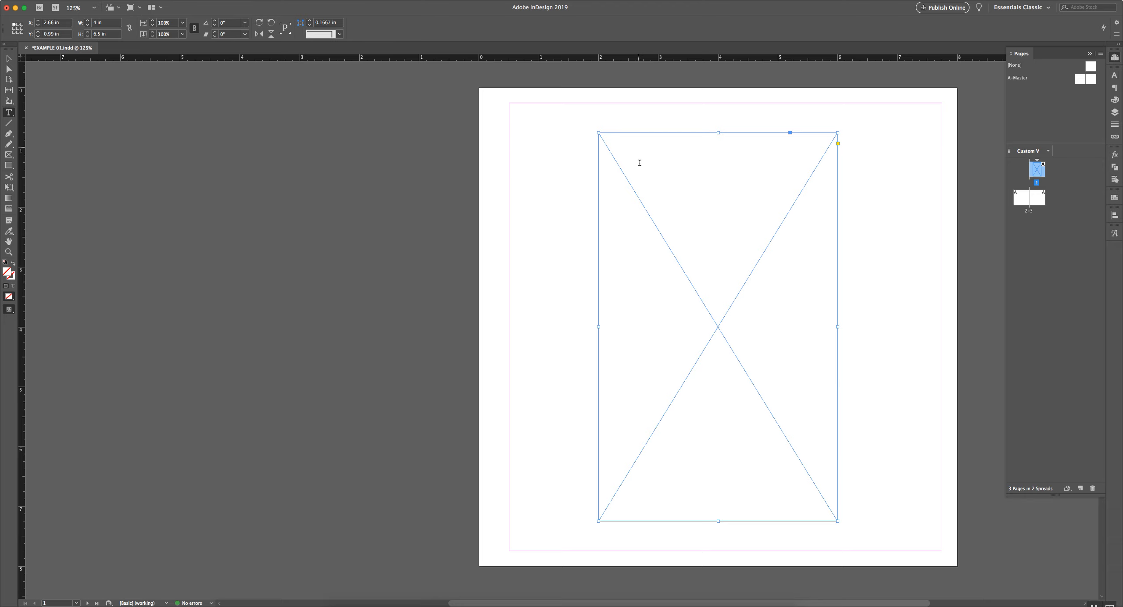
{"action": "left_click", "coordinate": [632, 154]}
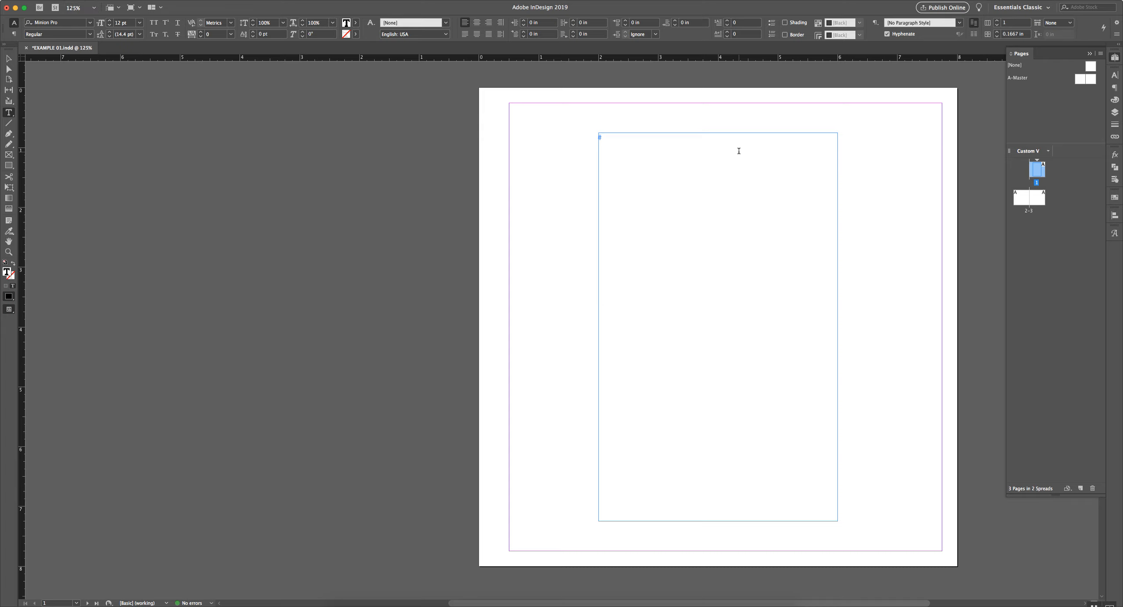
{"action": "type", "text": "SO"}
{"action": "key", "text": "super+a"}
{"action": "key", "text": "BackSpace"}
{"action": "type", "text": "I am in text mode now."}
Set the sentence in Century Gothic Regular at 10 pt
{"action": "left_click_drag", "start_coordinate": [703, 139], "coordinate": [586, 145]}
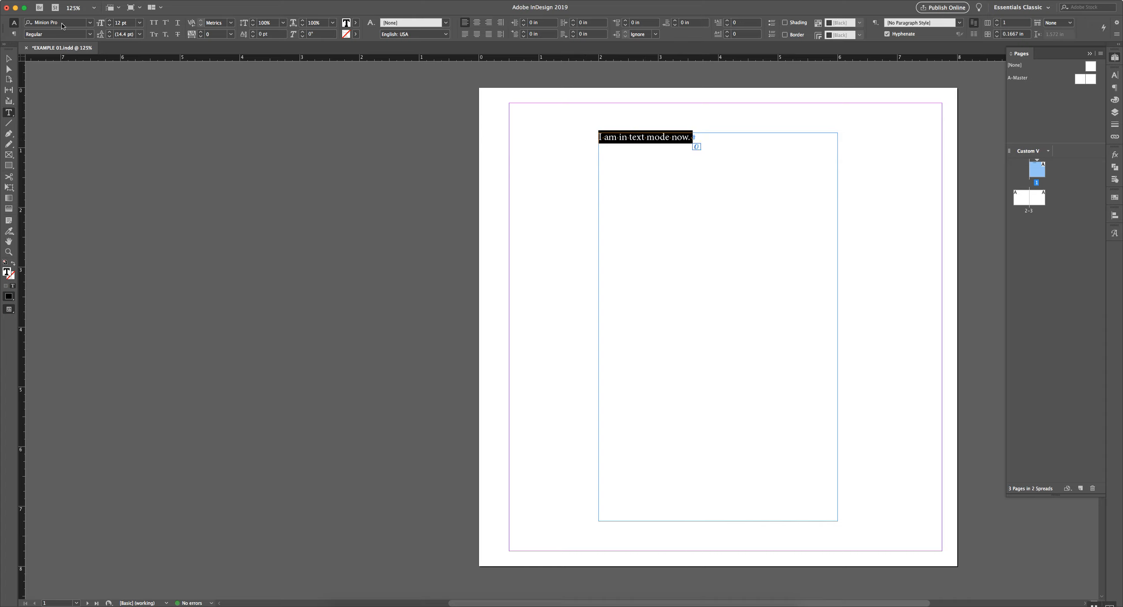
{"action": "left_click", "coordinate": [64, 23]}
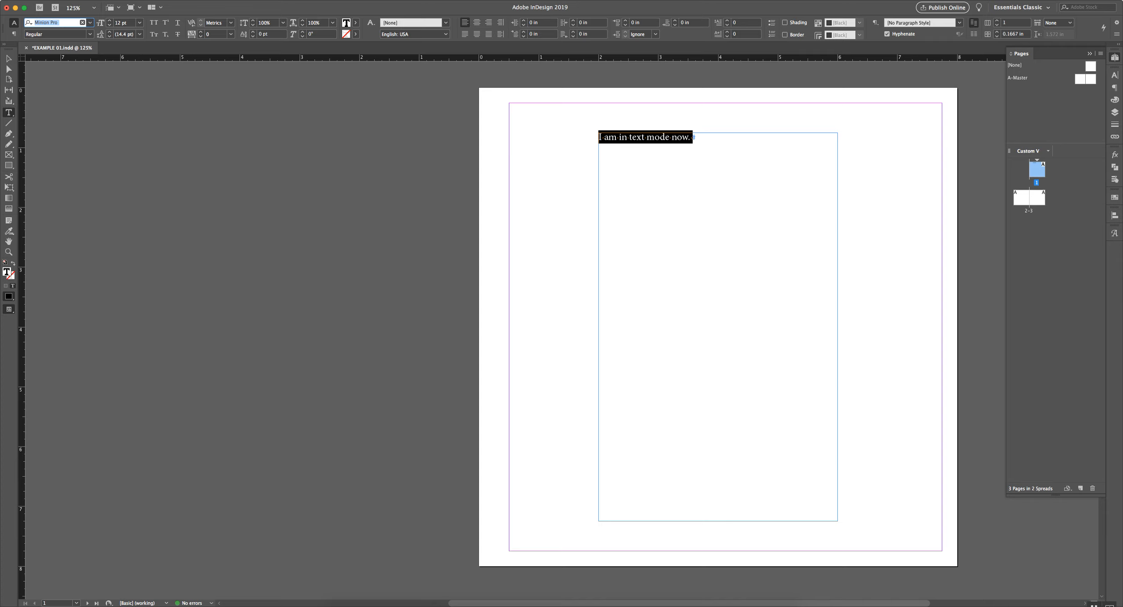
{"action": "type", "text": "c"}
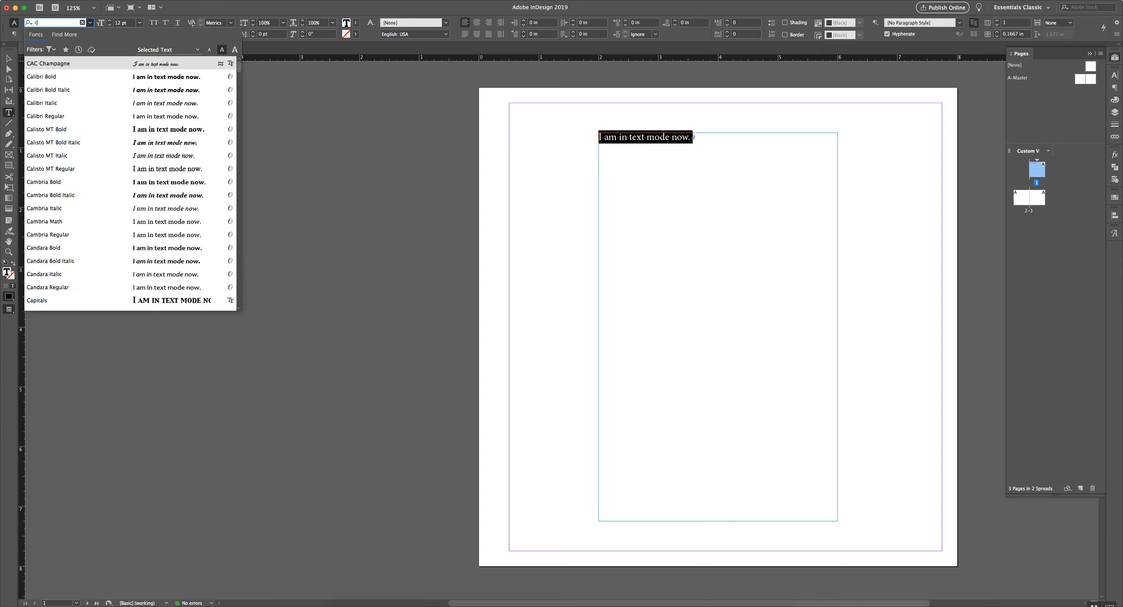
{"action": "type", "text": "entury"}
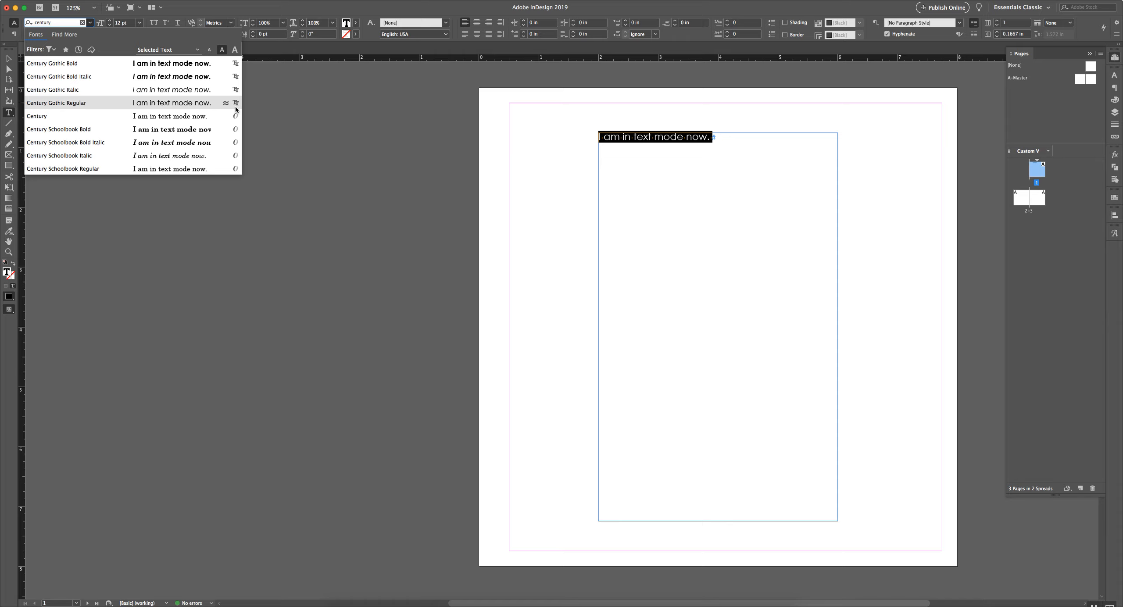
{"action": "key", "text": "Return"}
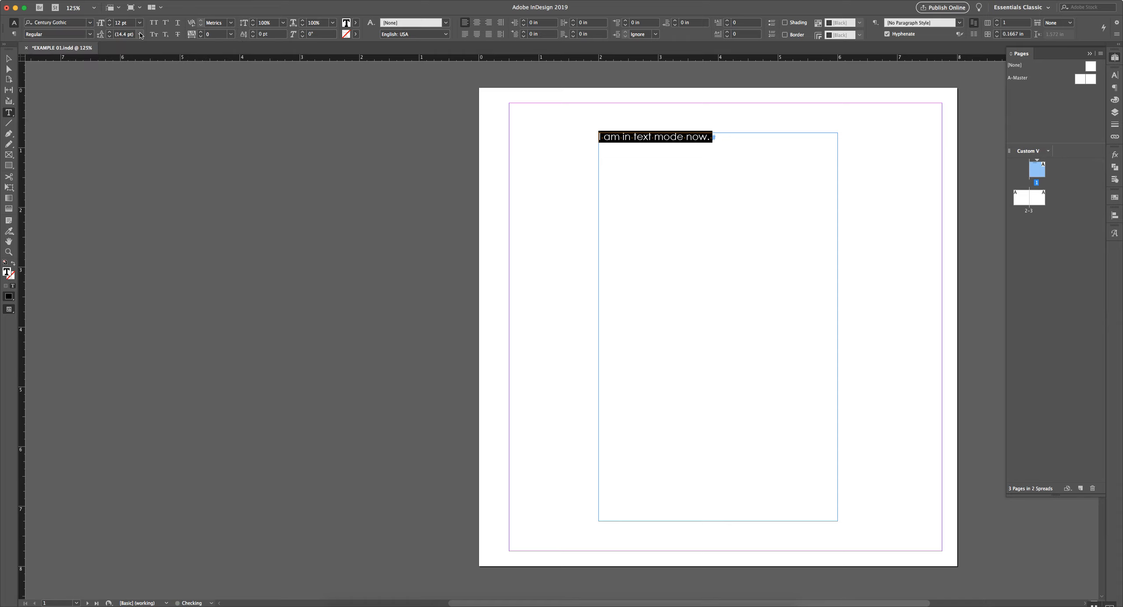
{"action": "left_click", "coordinate": [127, 23]}
{"action": "triple_click", "coordinate": [126, 25]}
{"action": "type", "text": "10"}
{"action": "key", "text": "Return"}
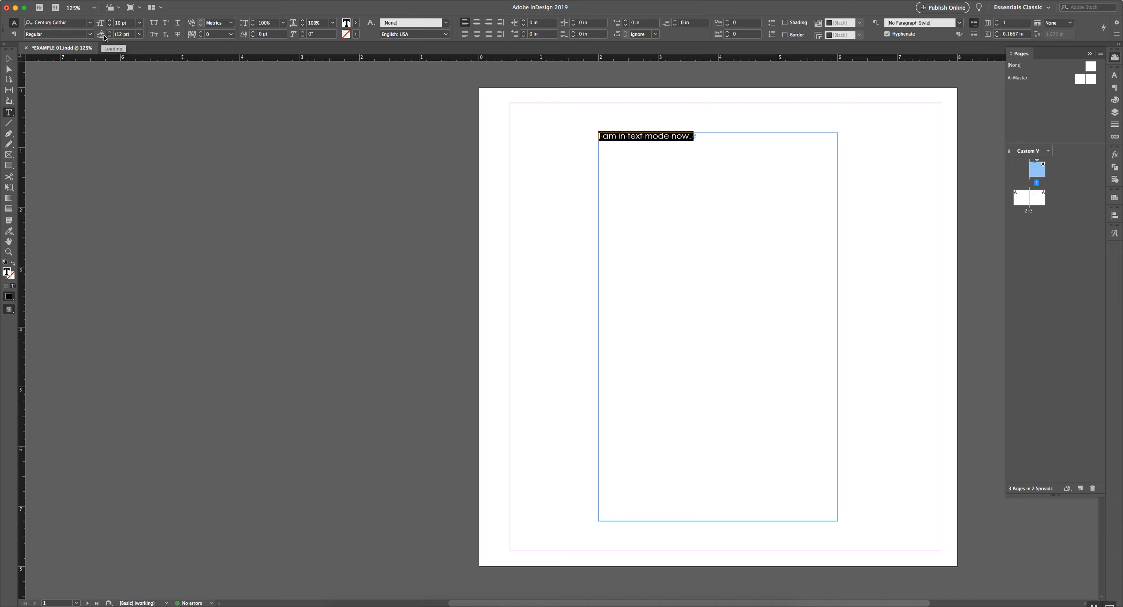
Paste the sentence to fill five lines and select all of them
{"action": "left_click", "coordinate": [733, 143]}
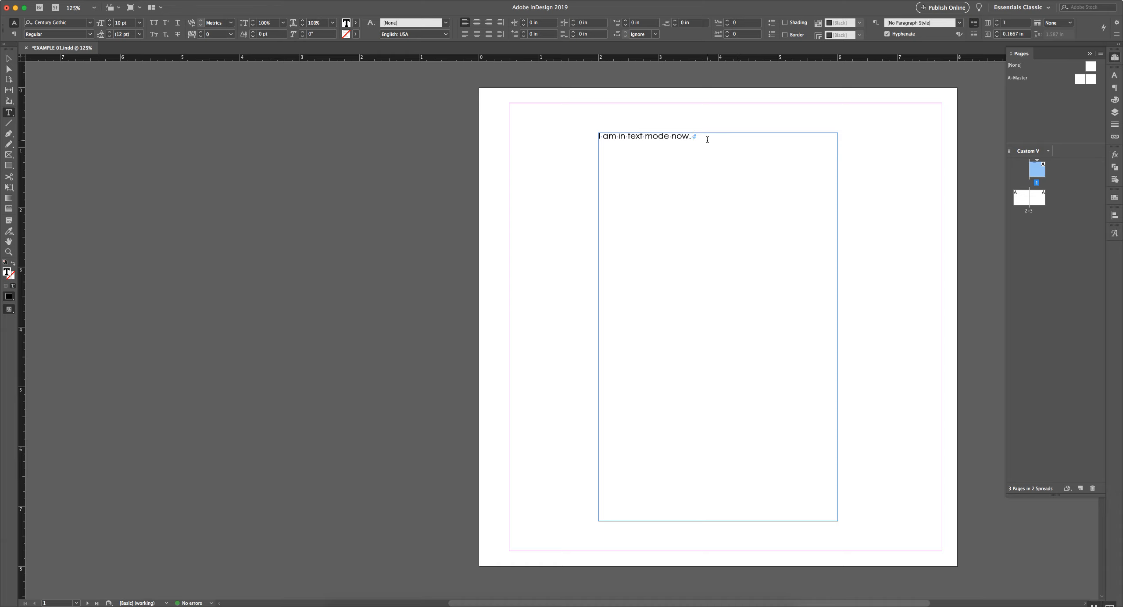
{"action": "key", "text": "super+a"}
{"action": "key", "text": "super+c"}
{"action": "key", "text": "Right"}
{"action": "key", "text": "Return"}
{"action": "key", "text": "super+v"}
{"action": "key", "text": "Return"}
{"action": "key", "text": "super+v"}
{"action": "key", "text": "Return"}
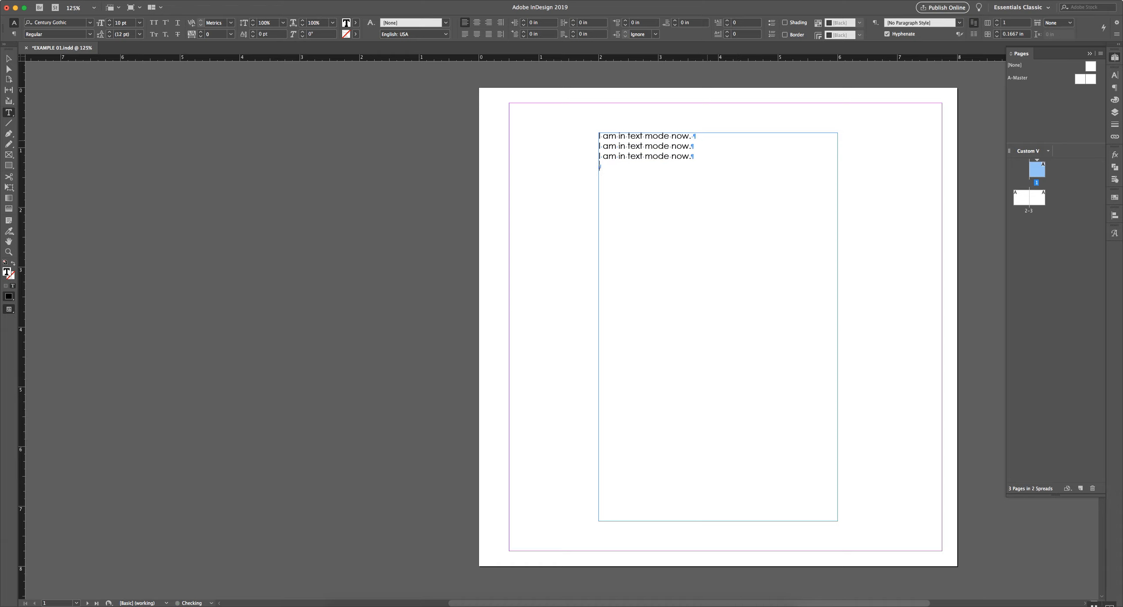
{"action": "key", "text": "super+v"}
{"action": "key", "text": "Return"}
{"action": "key", "text": "super+v"}
{"action": "key", "text": "super+a"}
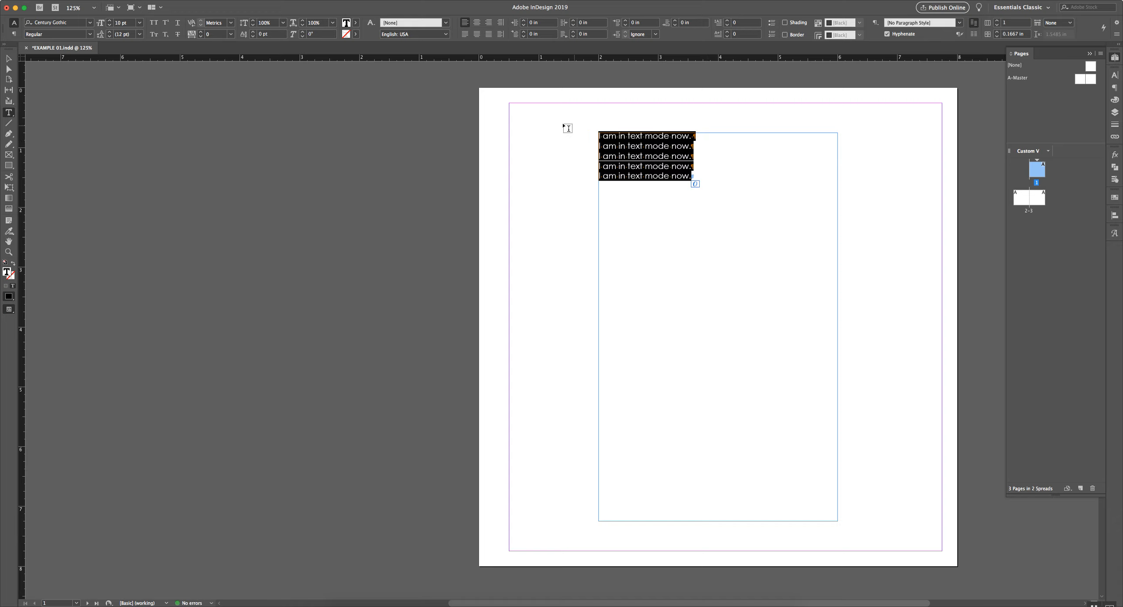
Try 10 pt, 9 pt and 6 pt leading on the five lines
{"action": "left_click", "coordinate": [132, 35]}
{"action": "left_click_drag", "start_coordinate": [131, 34], "coordinate": [109, 36]}
{"action": "type", "text": "10"}
{"action": "key", "text": "Return"}
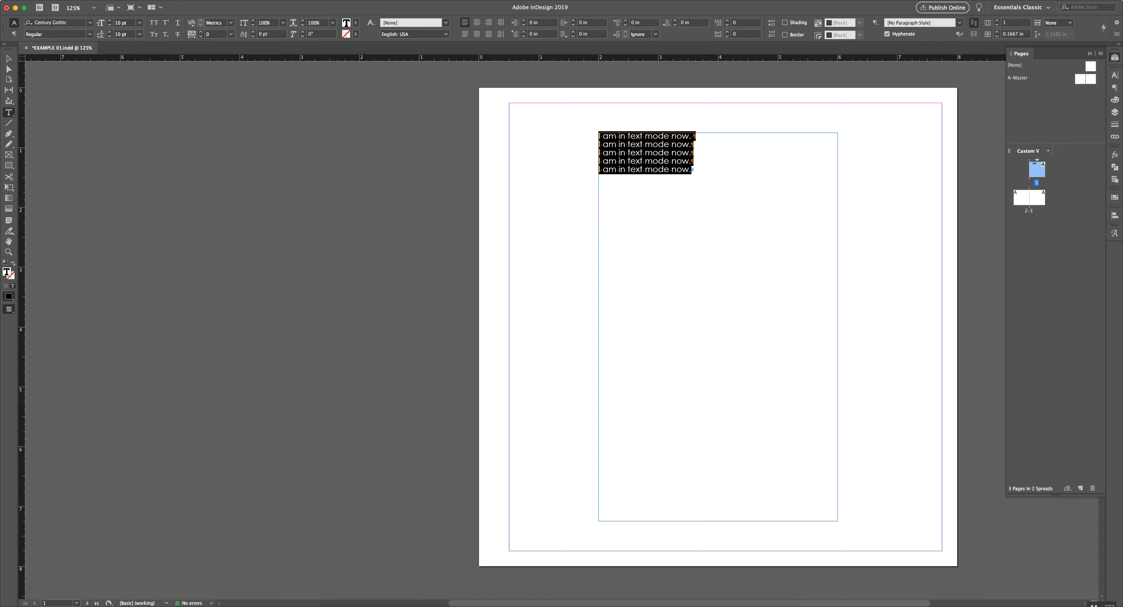
{"action": "left_click", "coordinate": [140, 34]}
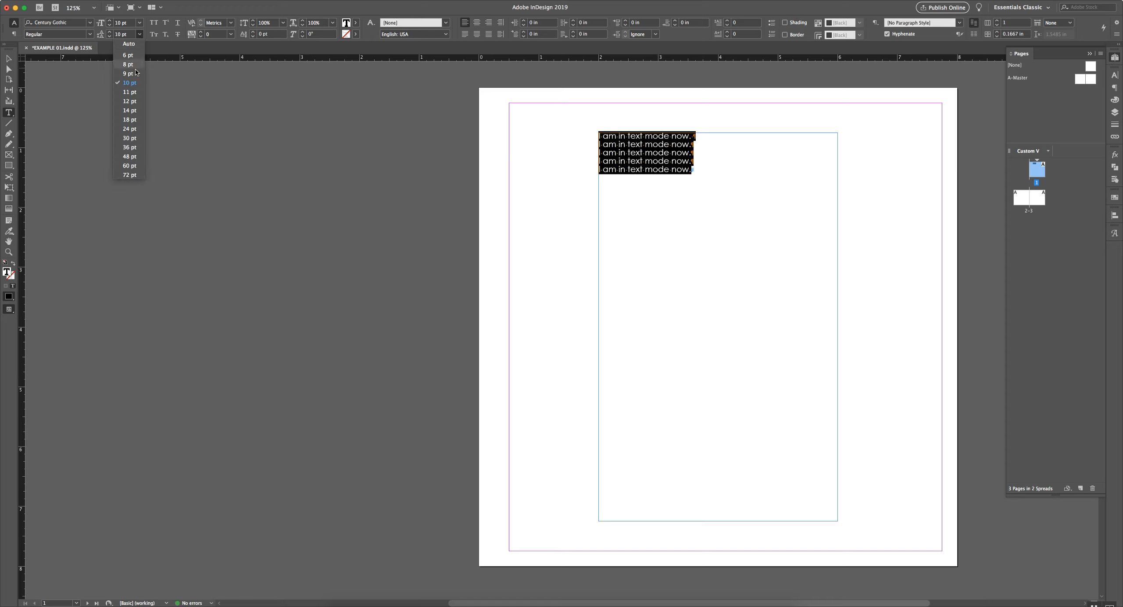
{"action": "left_click", "coordinate": [127, 74]}
{"action": "left_click", "coordinate": [139, 35]}
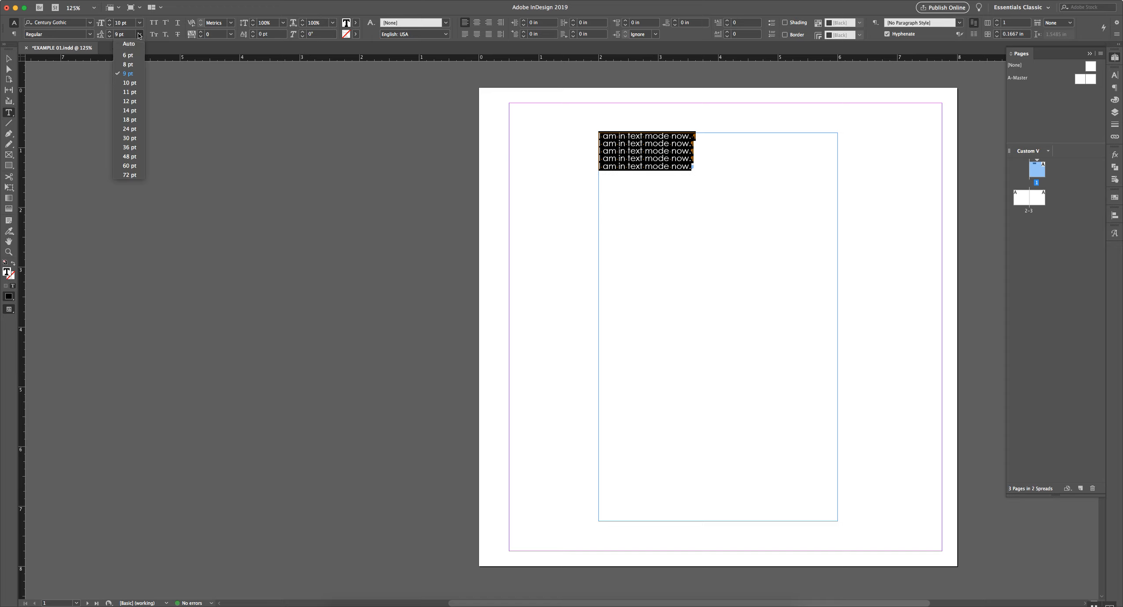
{"action": "left_click", "coordinate": [127, 55]}
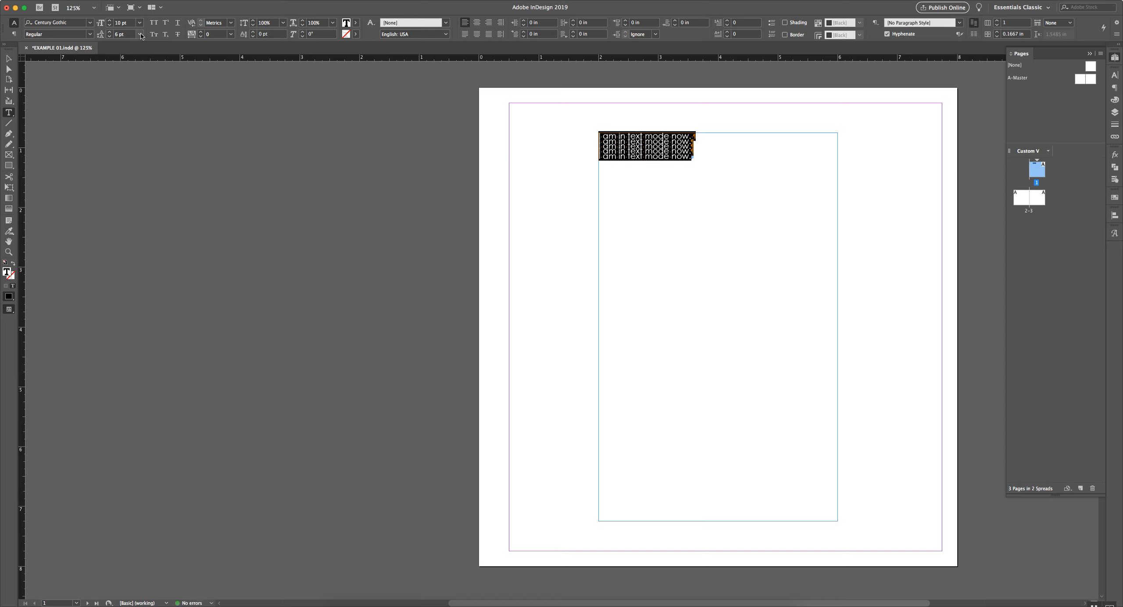
Try 18 pt and 10 pt leading, then reset it to Auto and reselect all text
{"action": "left_click", "coordinate": [139, 34]}
{"action": "left_click", "coordinate": [129, 119]}
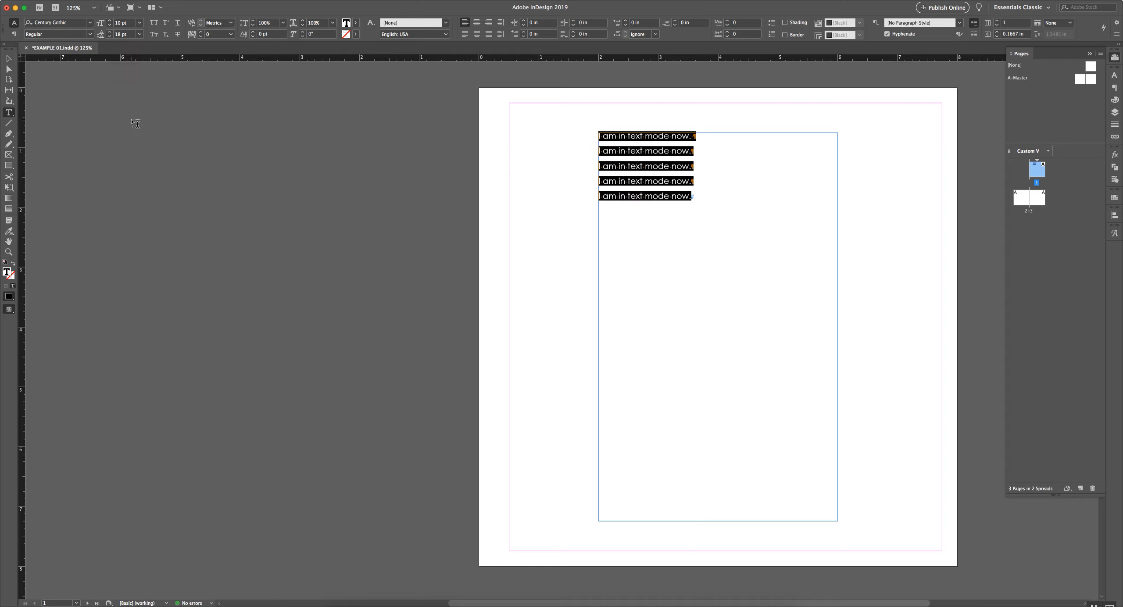
{"action": "left_click", "coordinate": [140, 34]}
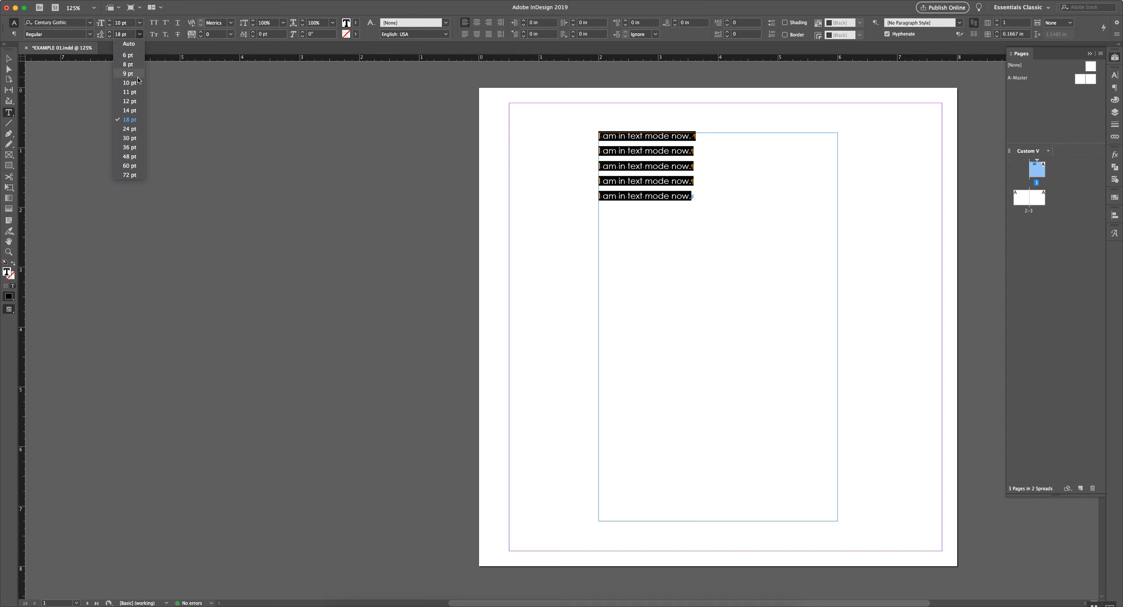
{"action": "left_click", "coordinate": [137, 83]}
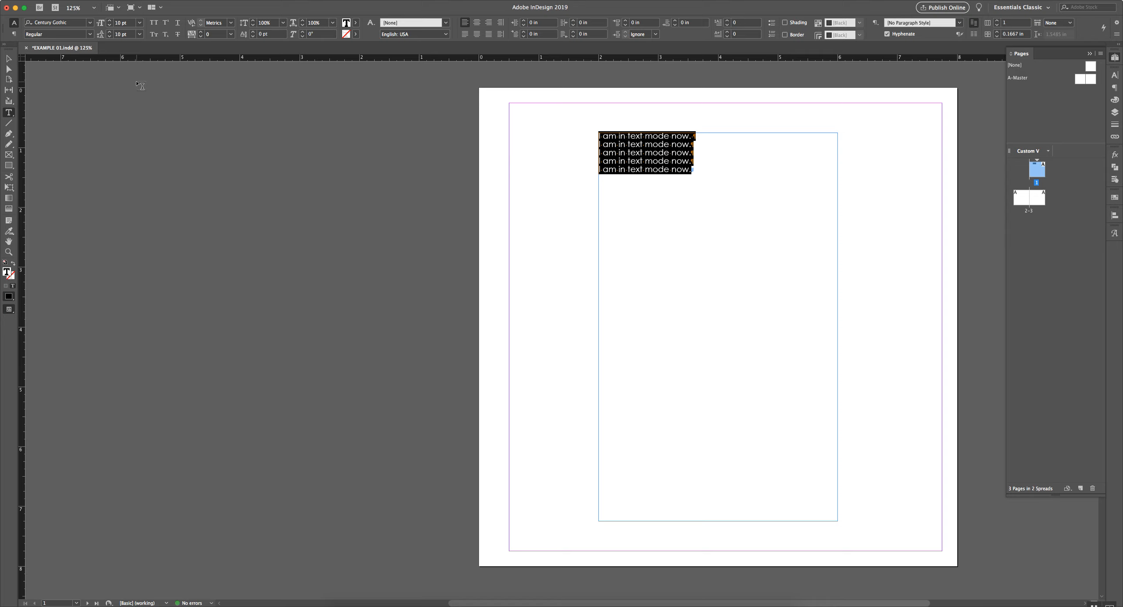
{"action": "left_click", "coordinate": [140, 35]}
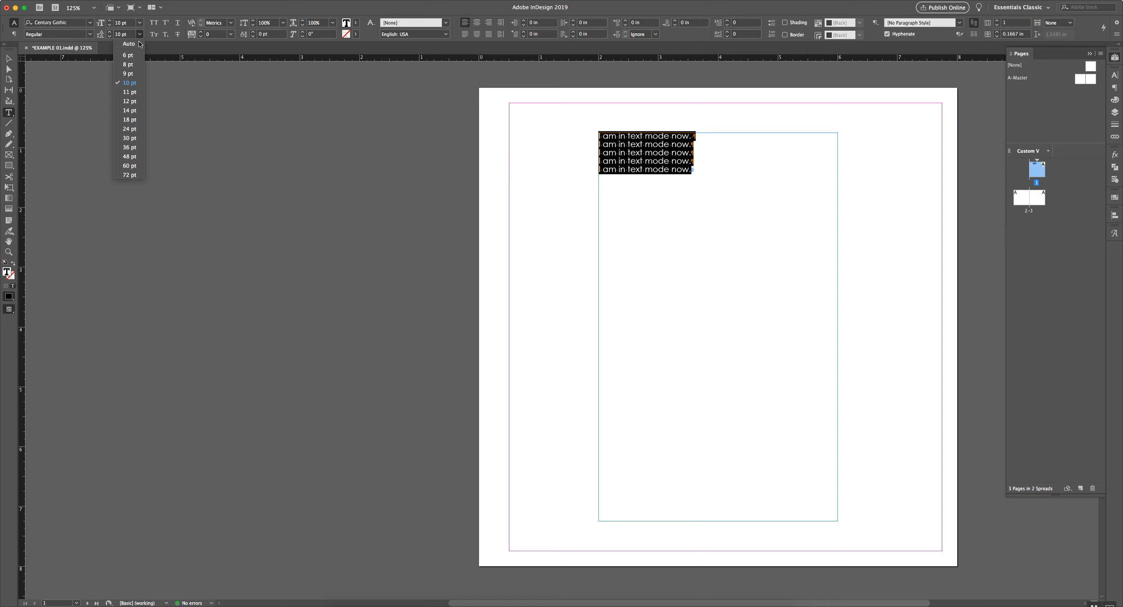
{"action": "left_click", "coordinate": [139, 48]}
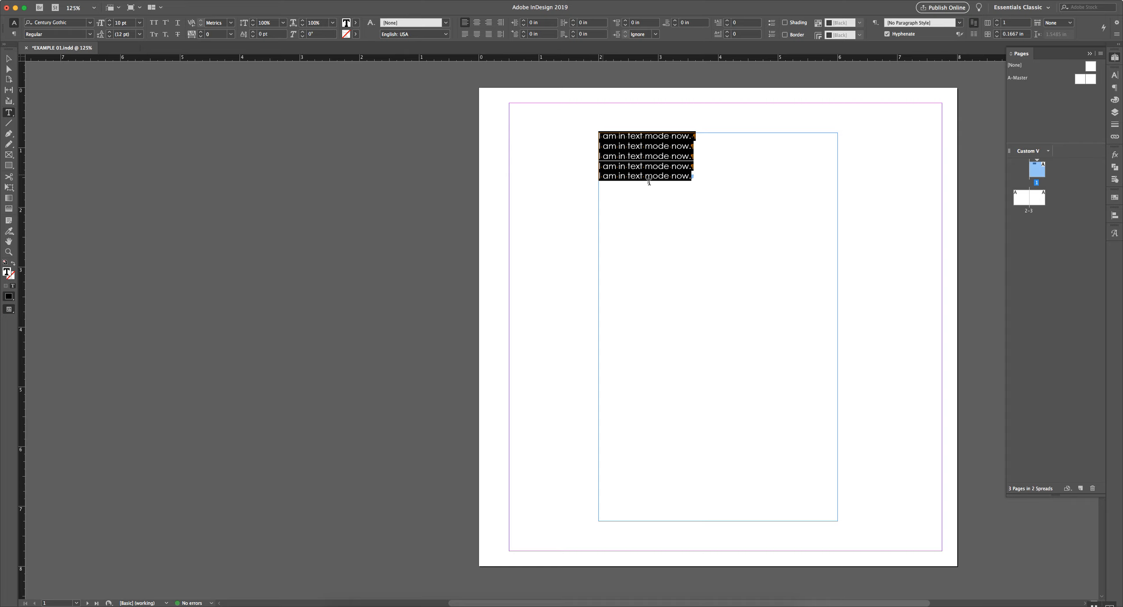
{"action": "left_click", "coordinate": [703, 181]}
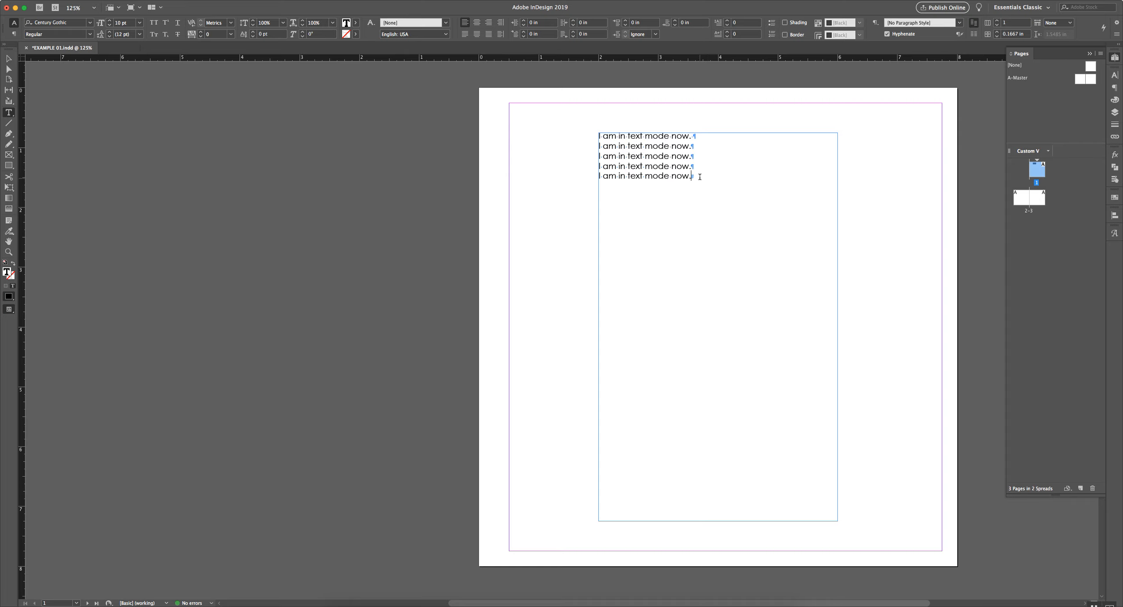
{"action": "key", "text": "super+a"}
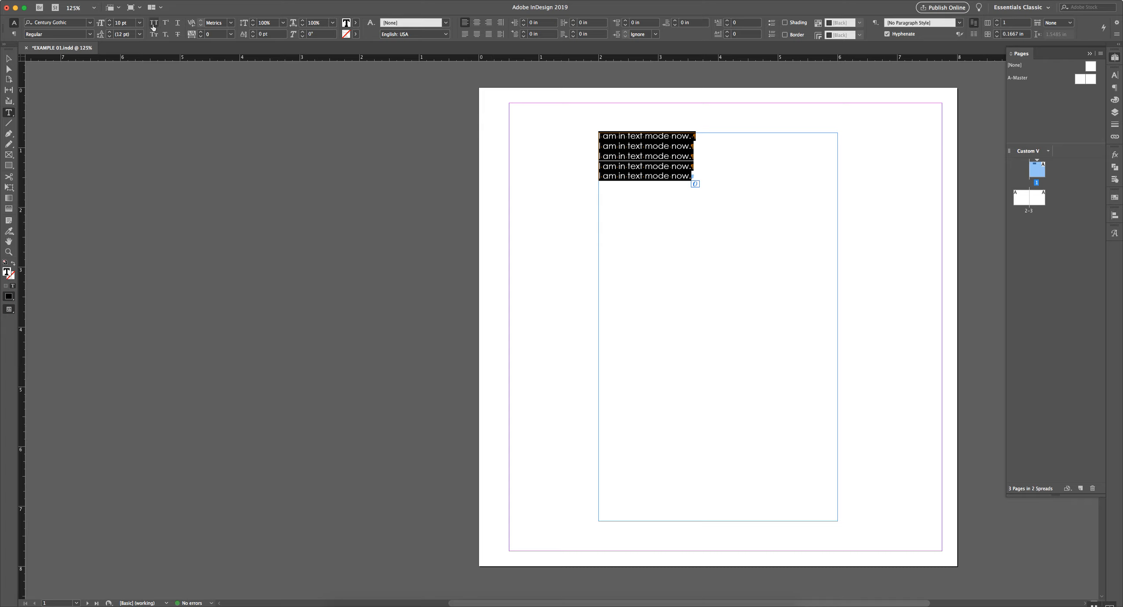
Apply All Caps then Small Caps to the lines, checking at 200% and in Preview mode
{"action": "left_click", "coordinate": [153, 28]}
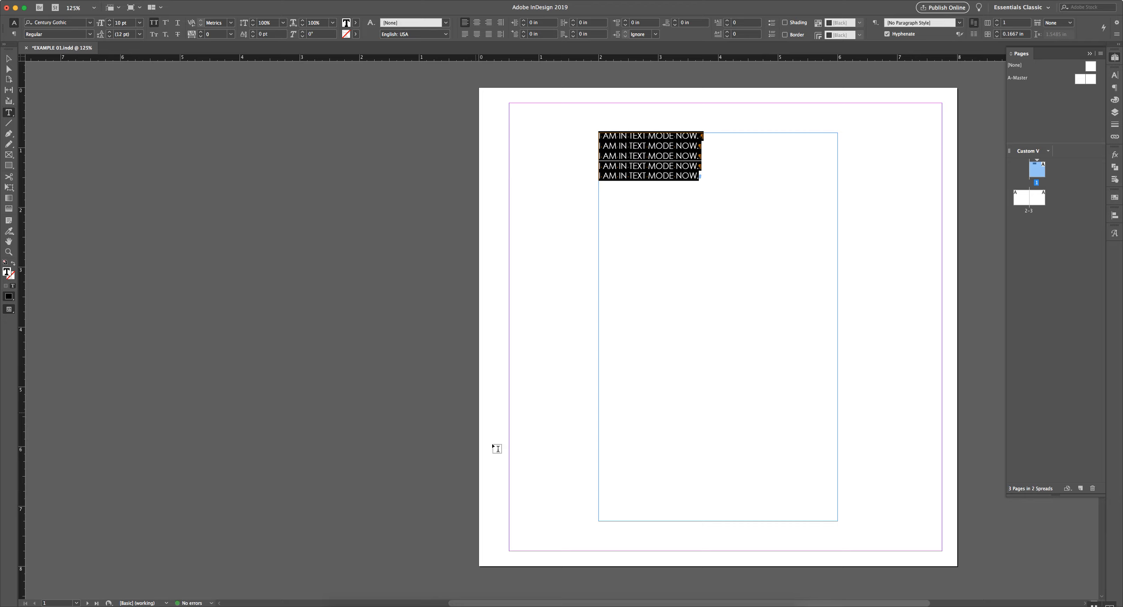
{"action": "key", "text": "super+0"}
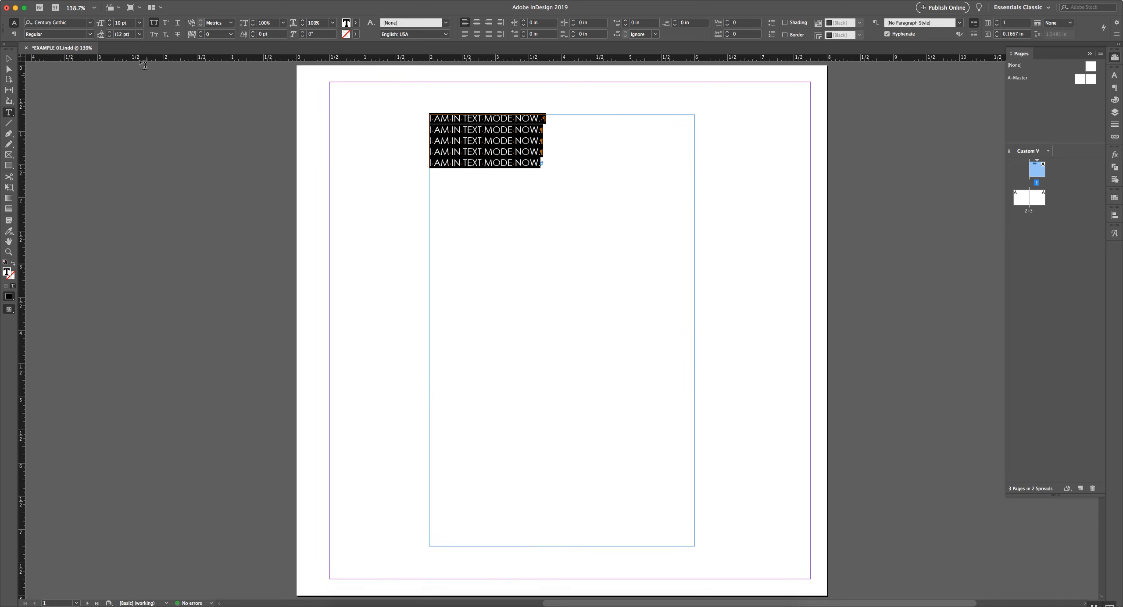
{"action": "left_click", "coordinate": [154, 35]}
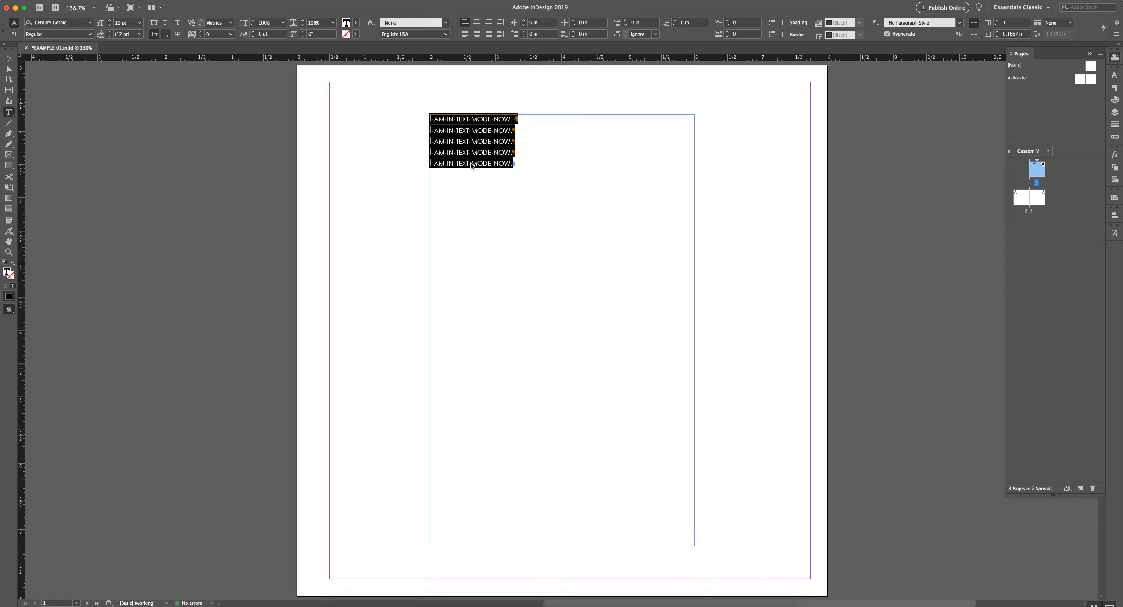
{"action": "left_click", "coordinate": [562, 166]}
{"action": "key", "text": "super+2"}
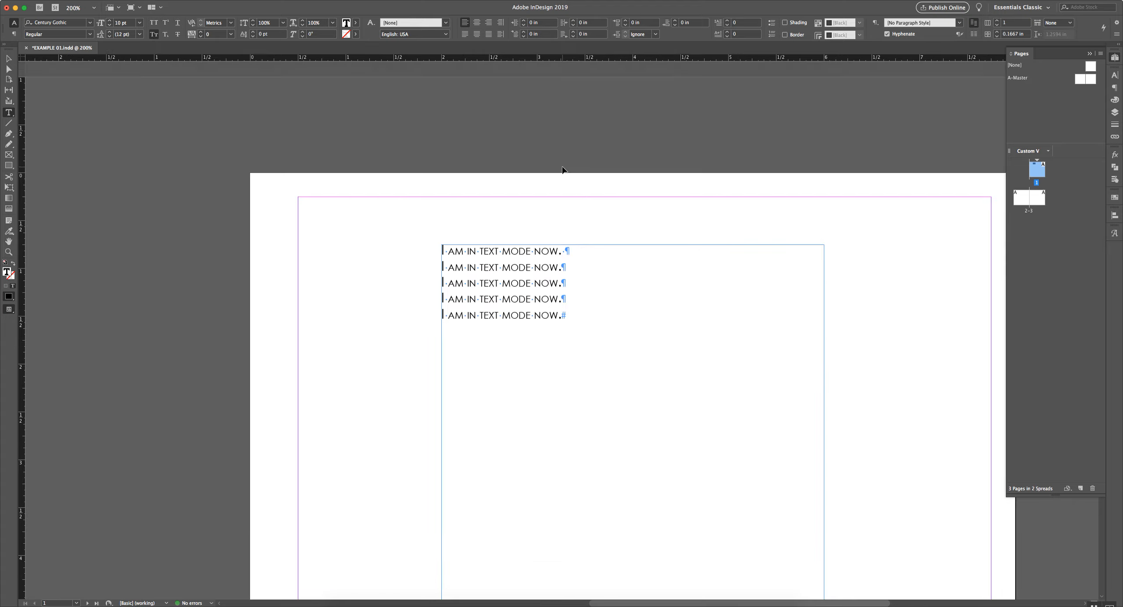
{"action": "key", "text": "Escape"}
{"action": "left_click", "coordinate": [349, 277]}
{"action": "key", "text": "w"}
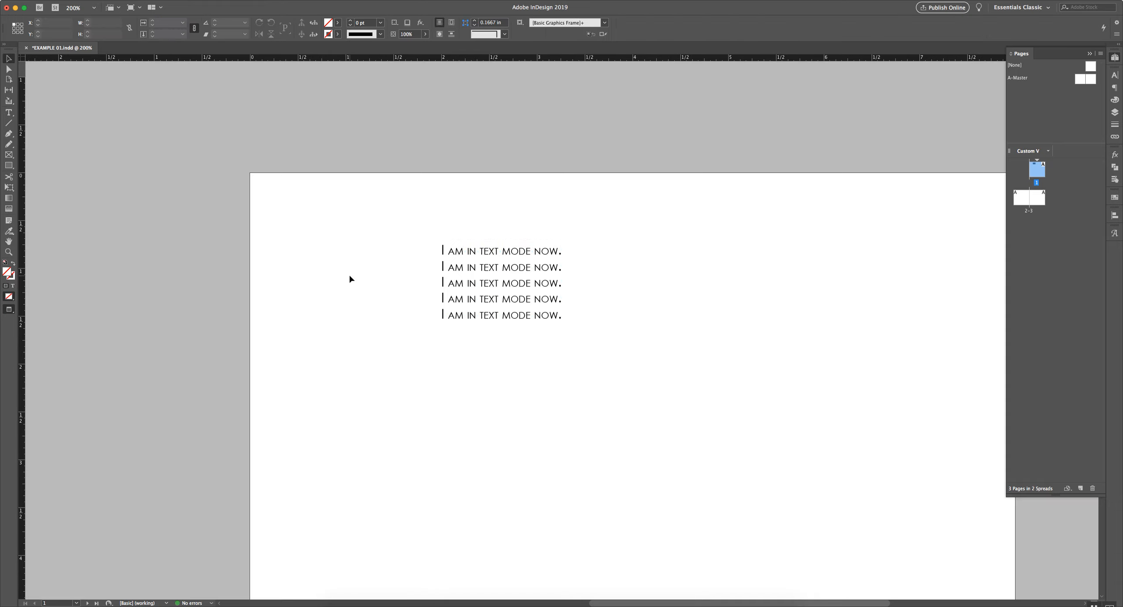
{"action": "key", "text": "w"}
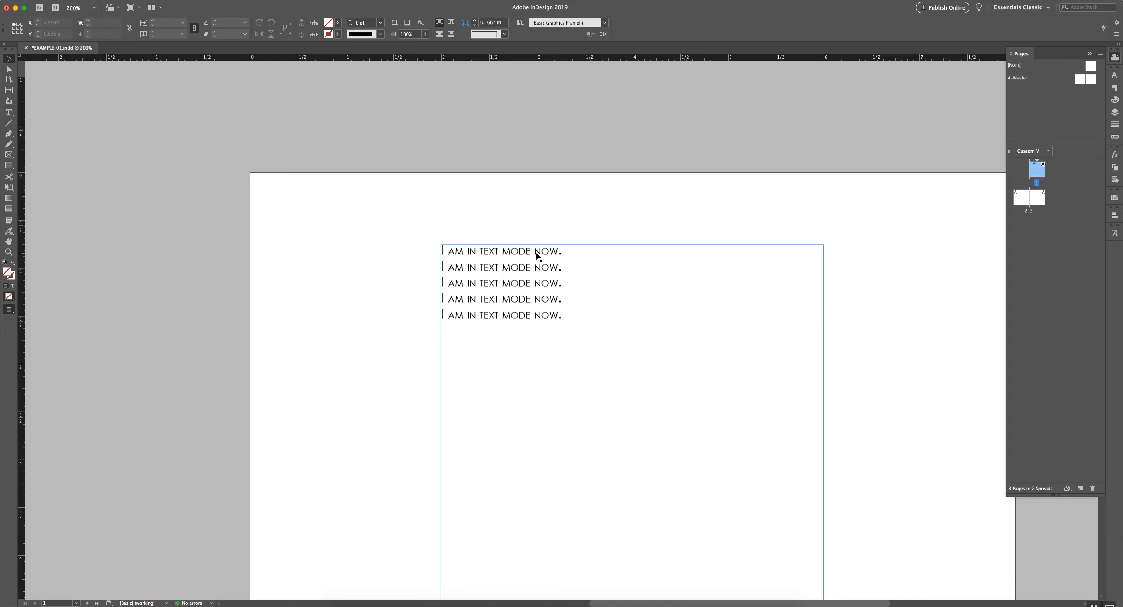
Type a person's name after line 1 and turn Small Caps off for all five lines
{"action": "key", "text": "t"}
{"action": "left_click", "coordinate": [574, 250]}
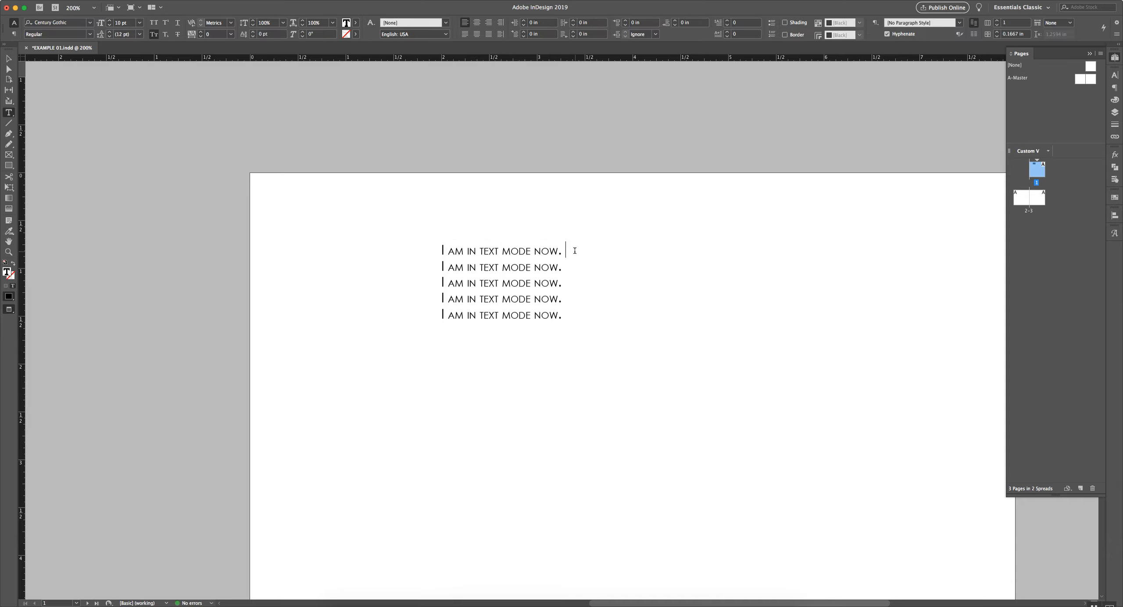
{"action": "key", "text": "Delete"}
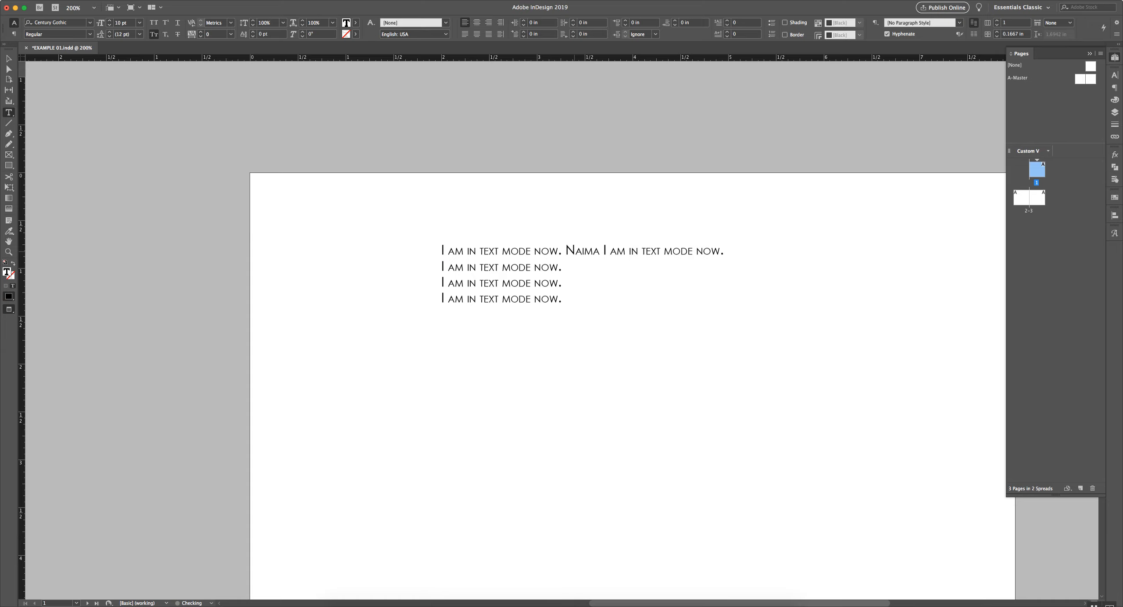
{"action": "key", "text": "Return"}
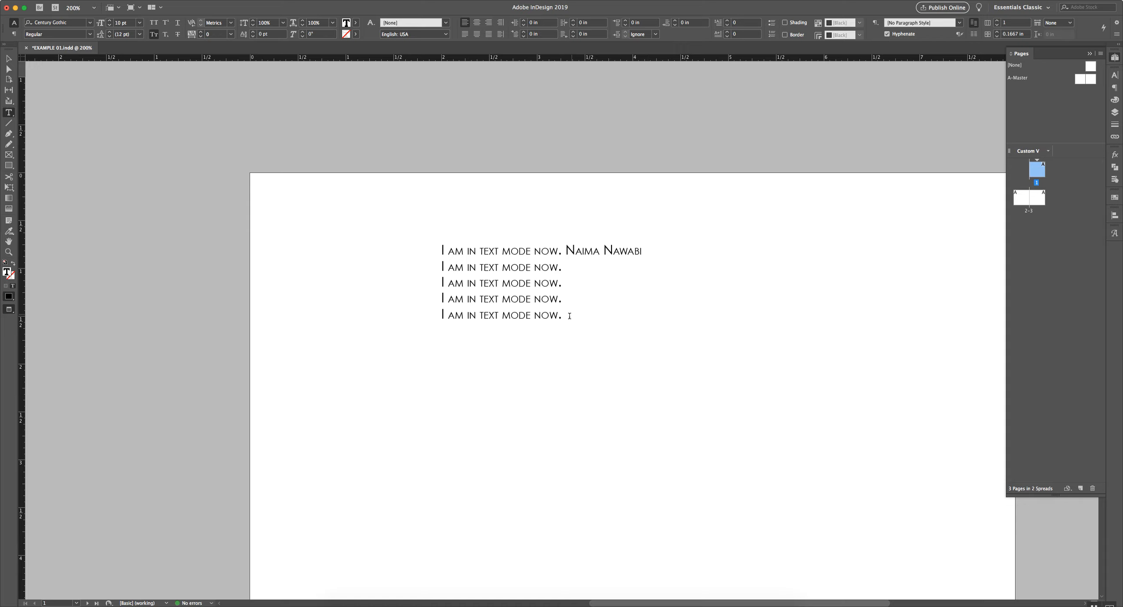
{"action": "left_click_drag", "start_coordinate": [569, 315], "coordinate": [413, 245]}
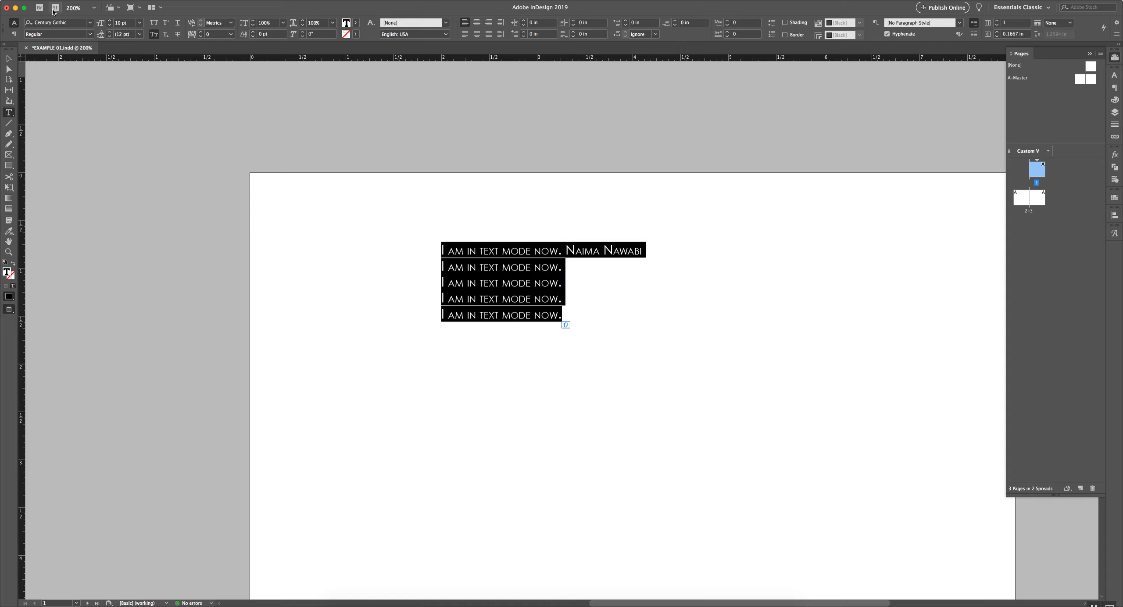
{"action": "left_click", "coordinate": [154, 35]}
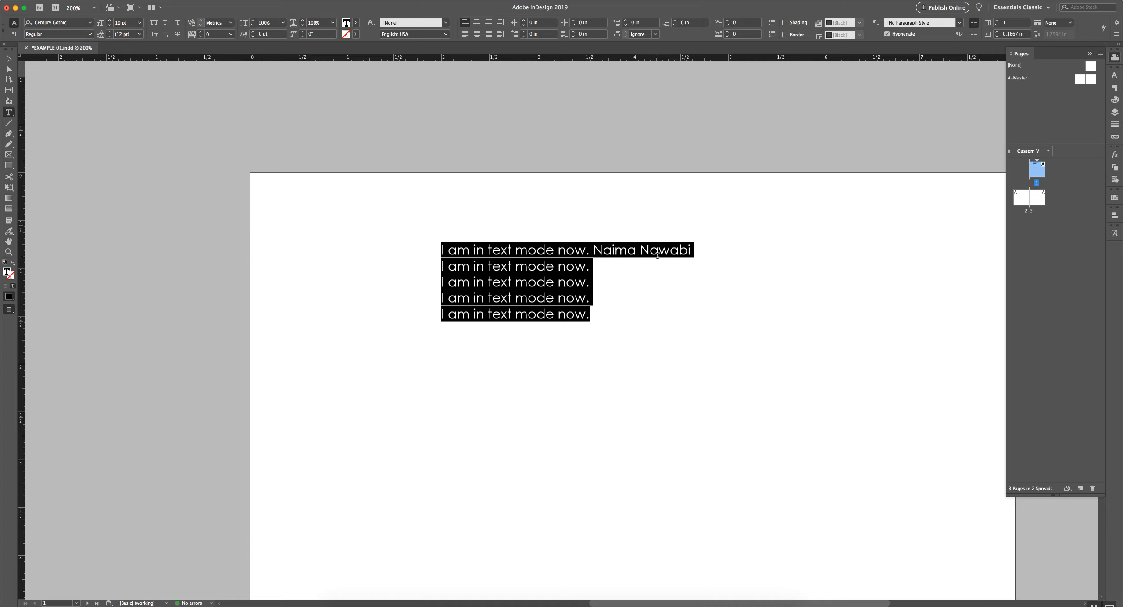
Add a superscript c before the surname and a subscript 1 after the name
{"action": "left_click", "coordinate": [645, 250]}
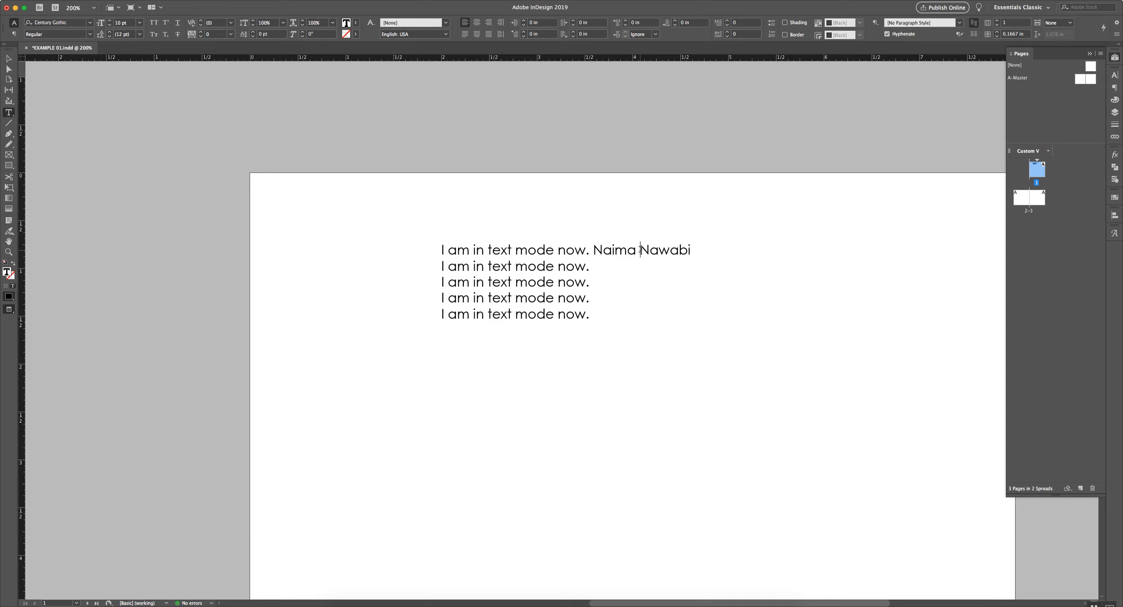
{"action": "type", "text": "Mc"}
{"action": "key", "text": "shift+Left"}
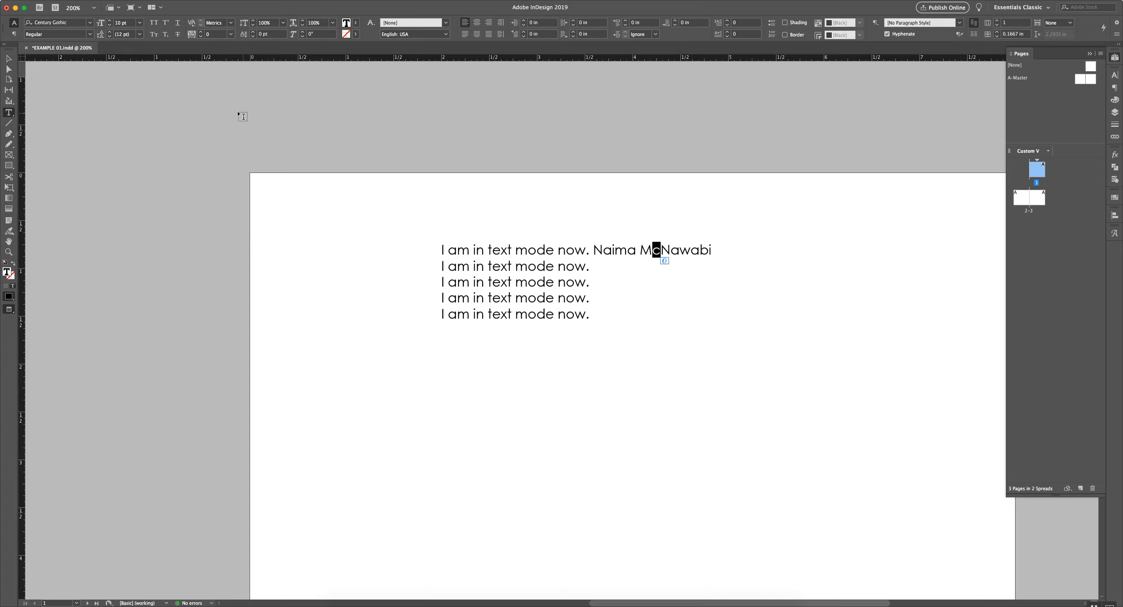
{"action": "left_click", "coordinate": [166, 23]}
{"action": "left_click", "coordinate": [712, 249]}
{"action": "type", "text": "1"}
{"action": "key", "text": "shift+Left"}
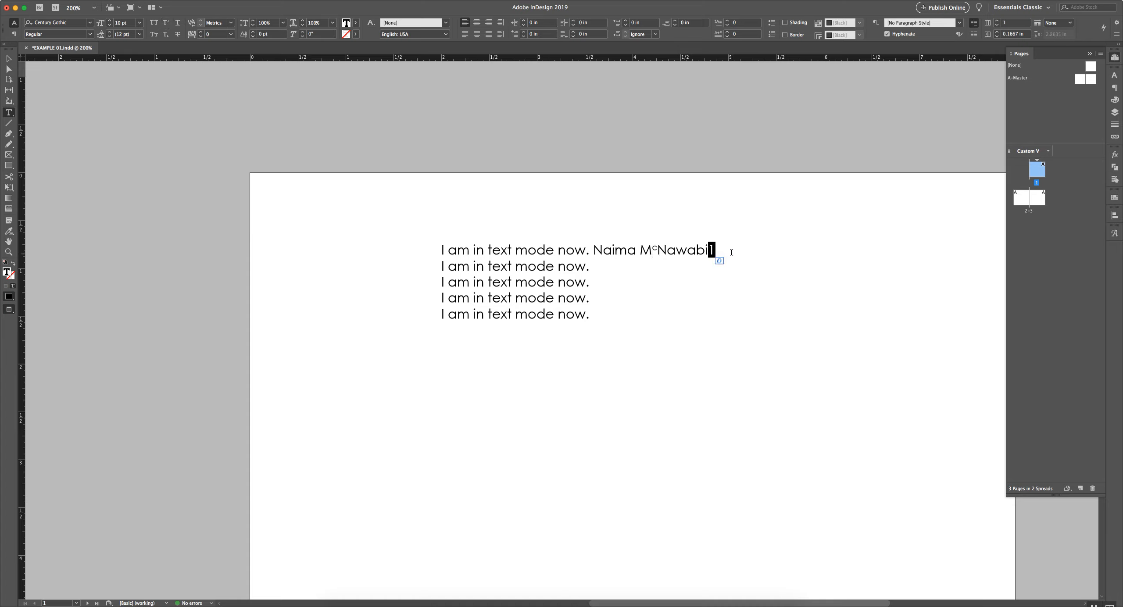
{"action": "left_click", "coordinate": [166, 34]}
{"action": "left_click", "coordinate": [714, 253]}
{"action": "left_click_drag", "start_coordinate": [714, 255], "coordinate": [708, 255]}
{"action": "left_click", "coordinate": [712, 253]}
{"action": "key", "text": "BackSpace"}
Append ' 1st Place' with a superscript 'st', then select the last line
{"action": "left_click", "coordinate": [166, 34]}
{"action": "type", "text": "1st Place"}
{"action": "left_click_drag", "start_coordinate": [732, 251], "coordinate": [722, 251]}
{"action": "key", "text": "super+shift+equal"}
{"action": "left_click", "coordinate": [755, 255]}
{"action": "left_click_drag", "start_coordinate": [592, 316], "coordinate": [440, 319]}
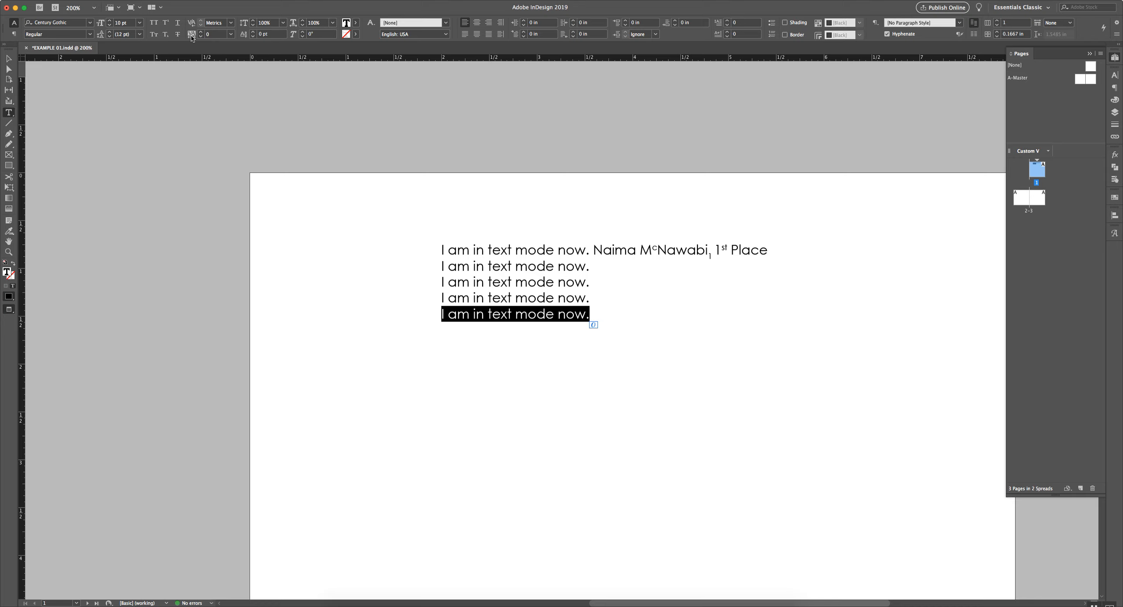
Set the last line's tracking to 130 after trying 140 and 100
{"action": "left_click", "coordinate": [191, 38]}
{"action": "left_click", "coordinate": [200, 33]}
{"action": "left_click", "coordinate": [200, 33]}
{"action": "left_click", "coordinate": [200, 33]}
{"action": "left_click", "coordinate": [200, 32]}
{"action": "left_click", "coordinate": [200, 33]}
{"action": "left_click", "coordinate": [200, 32]}
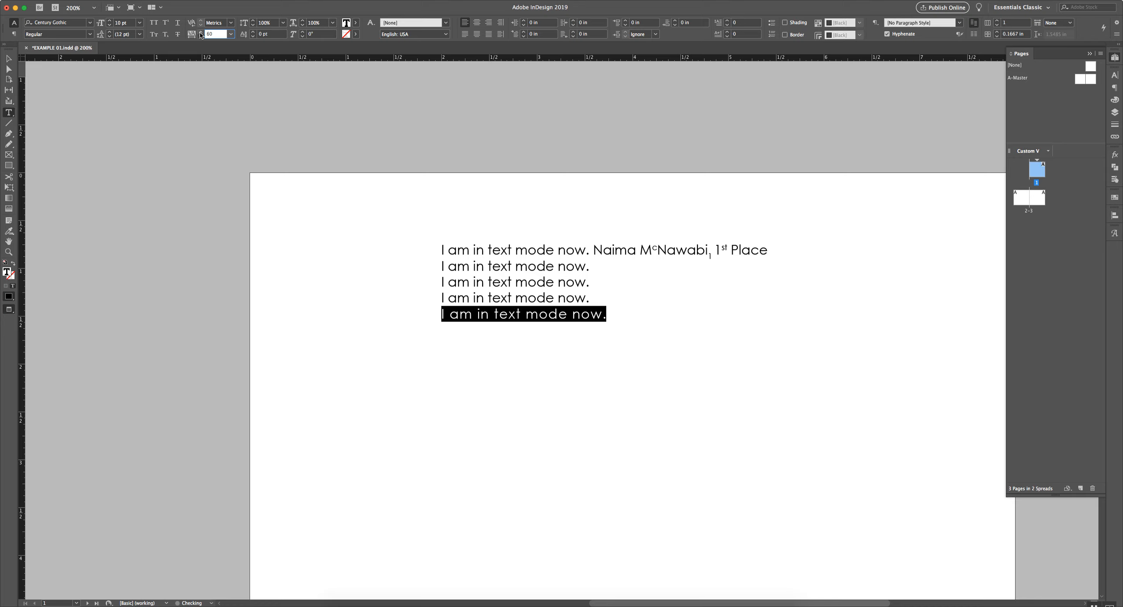
{"action": "left_click", "coordinate": [201, 32]}
{"action": "left_click", "coordinate": [200, 32]}
{"action": "left_click", "coordinate": [200, 32]}
{"action": "left_click", "coordinate": [200, 33]}
{"action": "left_click", "coordinate": [200, 33]}
{"action": "left_click", "coordinate": [200, 33]}
{"action": "left_click", "coordinate": [200, 33]}
{"action": "left_click", "coordinate": [200, 32]}
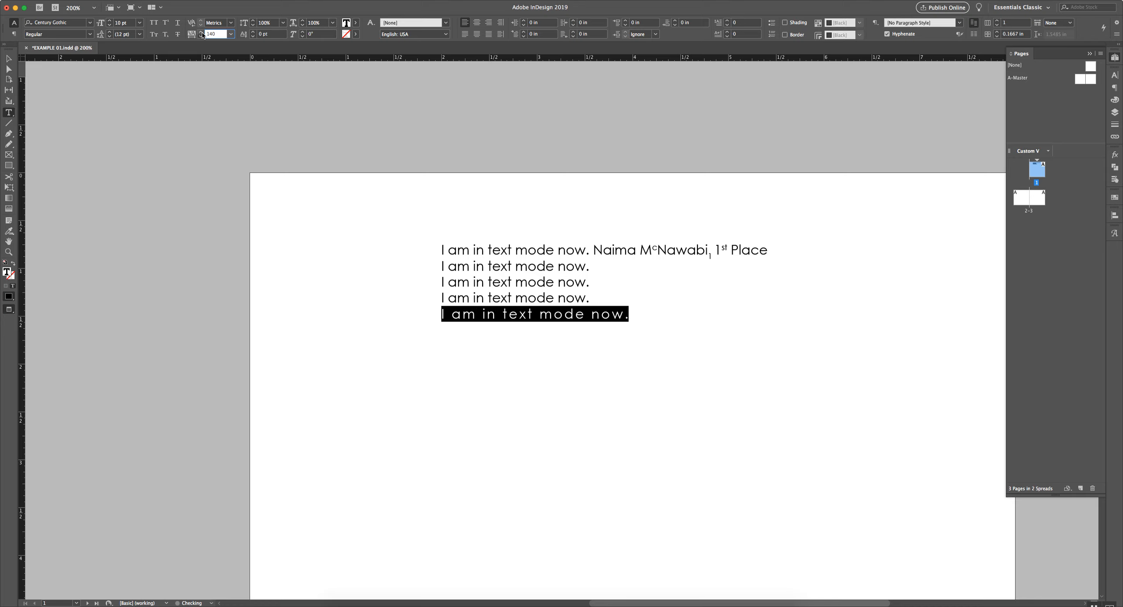
{"action": "left_click", "coordinate": [202, 36]}
{"action": "left_click", "coordinate": [202, 37]}
{"action": "left_click", "coordinate": [202, 37]}
{"action": "left_click", "coordinate": [202, 37]}
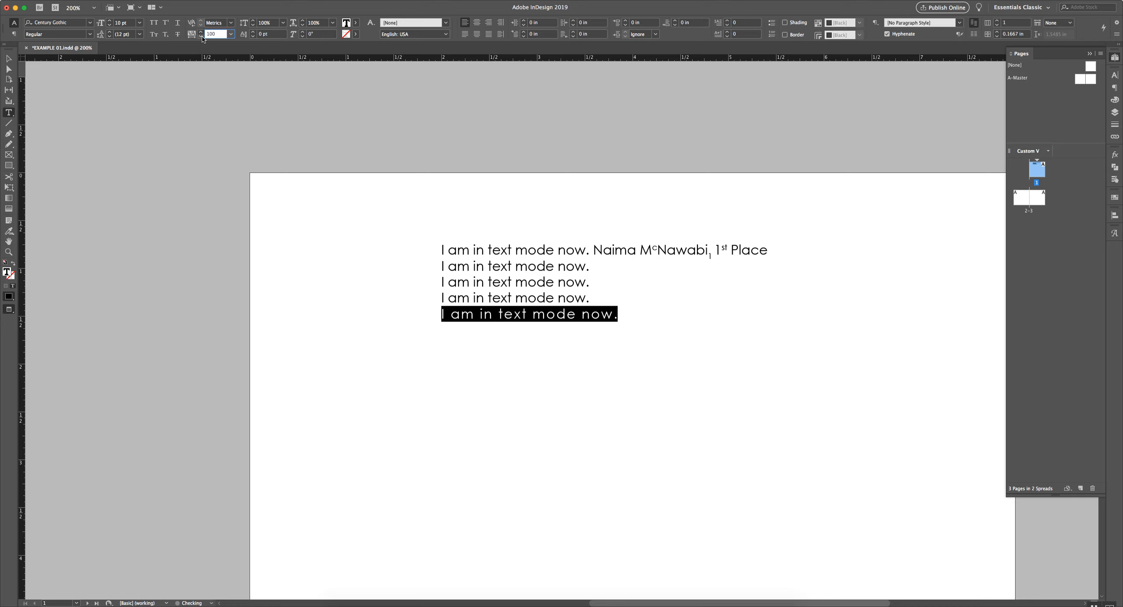
{"action": "left_click", "coordinate": [202, 34]}
{"action": "left_click", "coordinate": [202, 34]}
{"action": "left_click", "coordinate": [201, 34]}
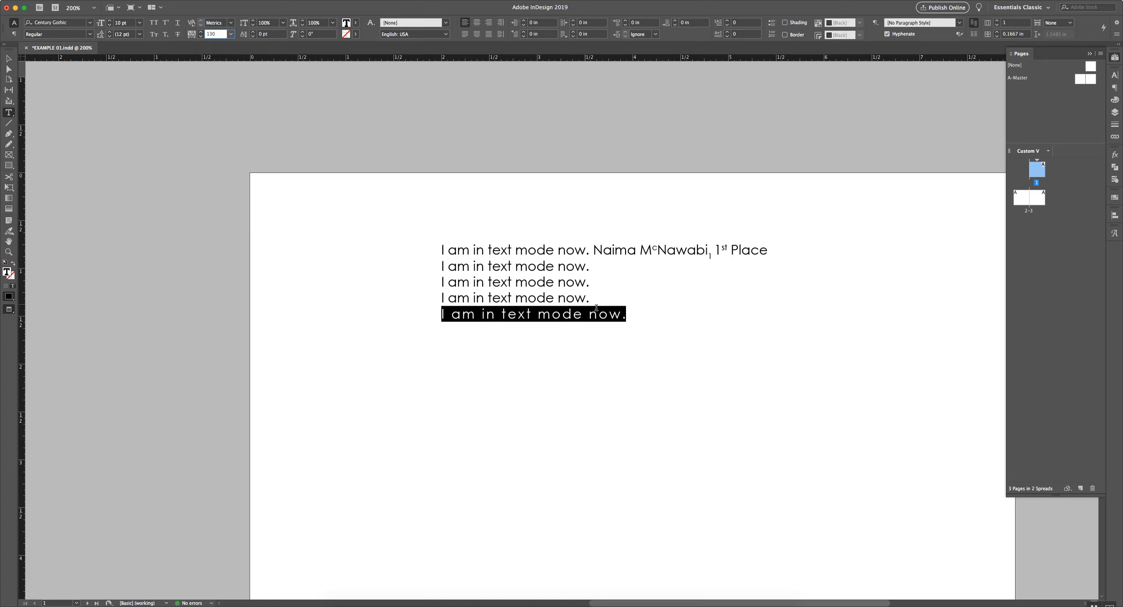
Justify the last line across the full frame width
{"action": "left_click_drag", "start_coordinate": [625, 314], "coordinate": [441, 312]}
{"action": "left_click", "coordinate": [489, 34]}
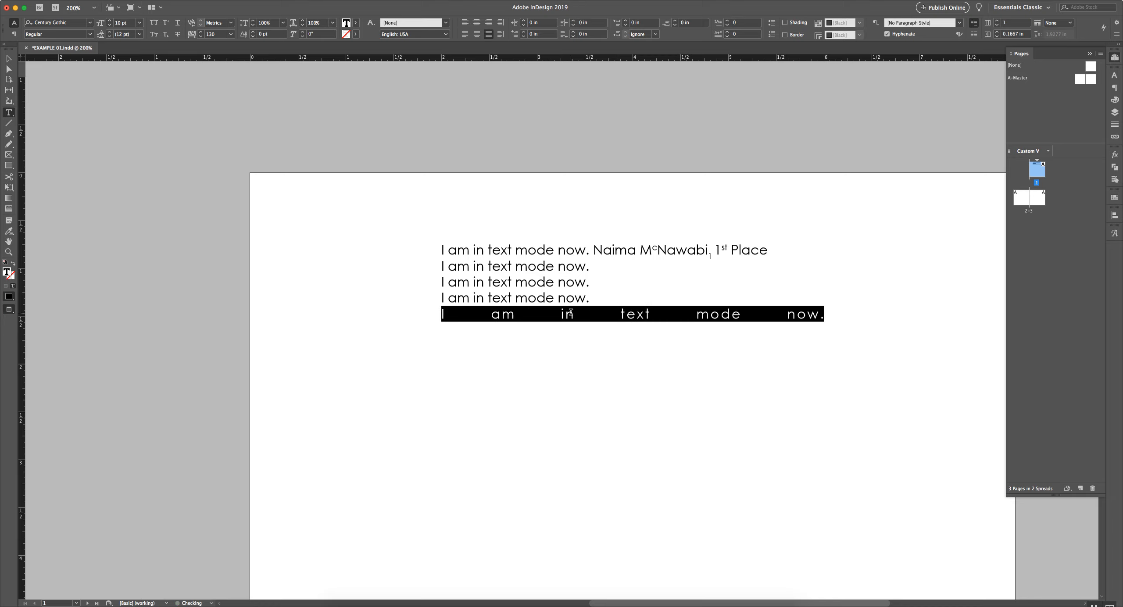
{"action": "left_click", "coordinate": [9, 58]}
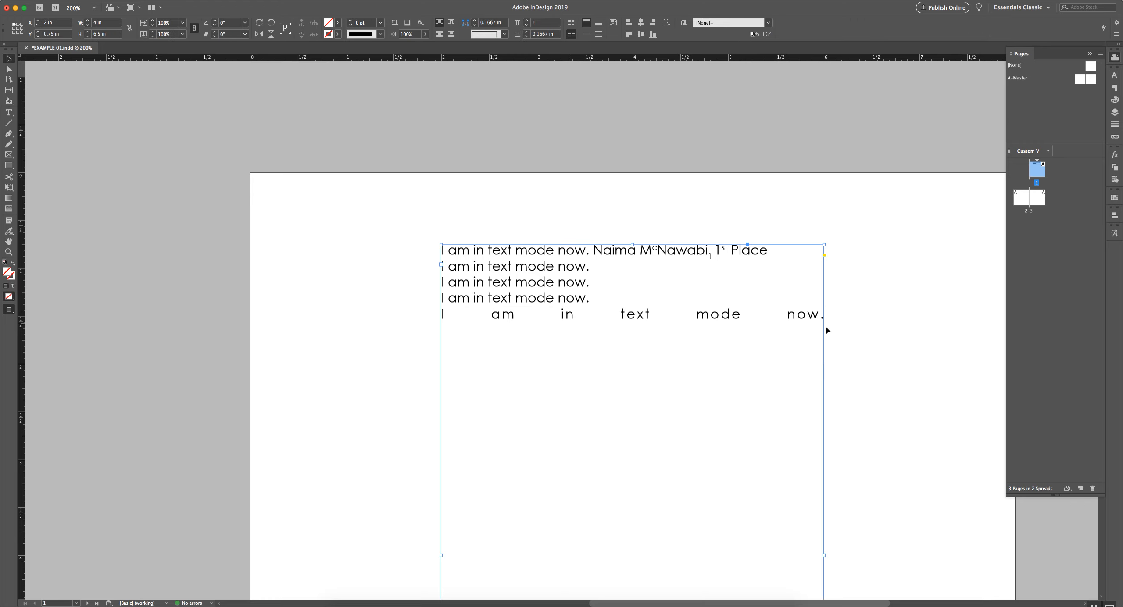
Narrow the text frame to about 2.7 in and raise the last line's tracking to 300
{"action": "left_click_drag", "start_coordinate": [824, 555], "coordinate": [700, 535]}
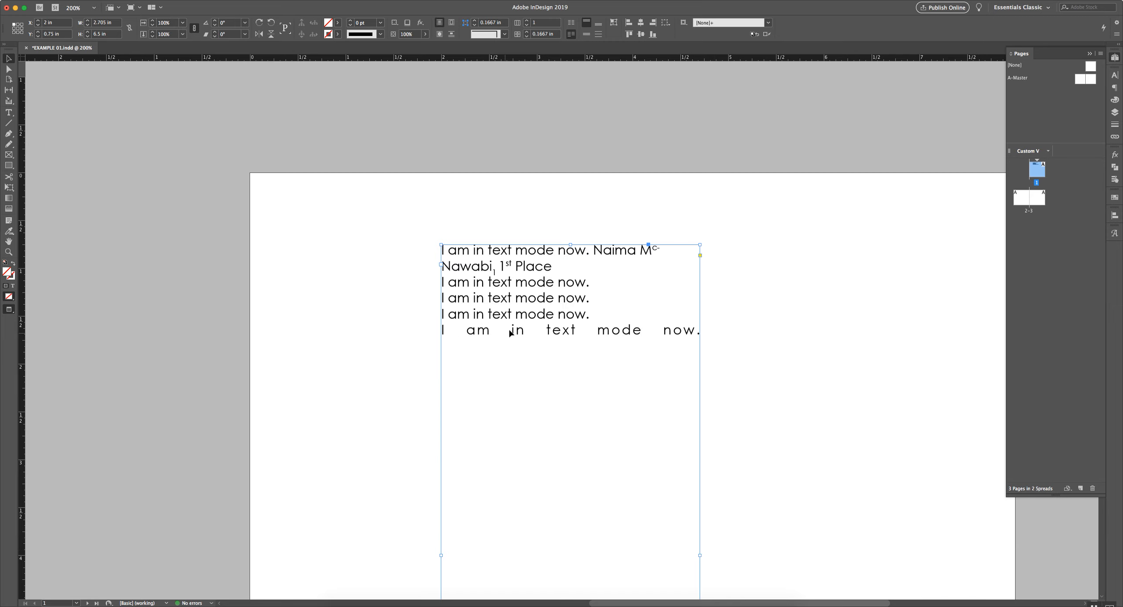
{"action": "double_click", "coordinate": [697, 334]}
{"action": "left_click_drag", "start_coordinate": [697, 333], "coordinate": [431, 327]}
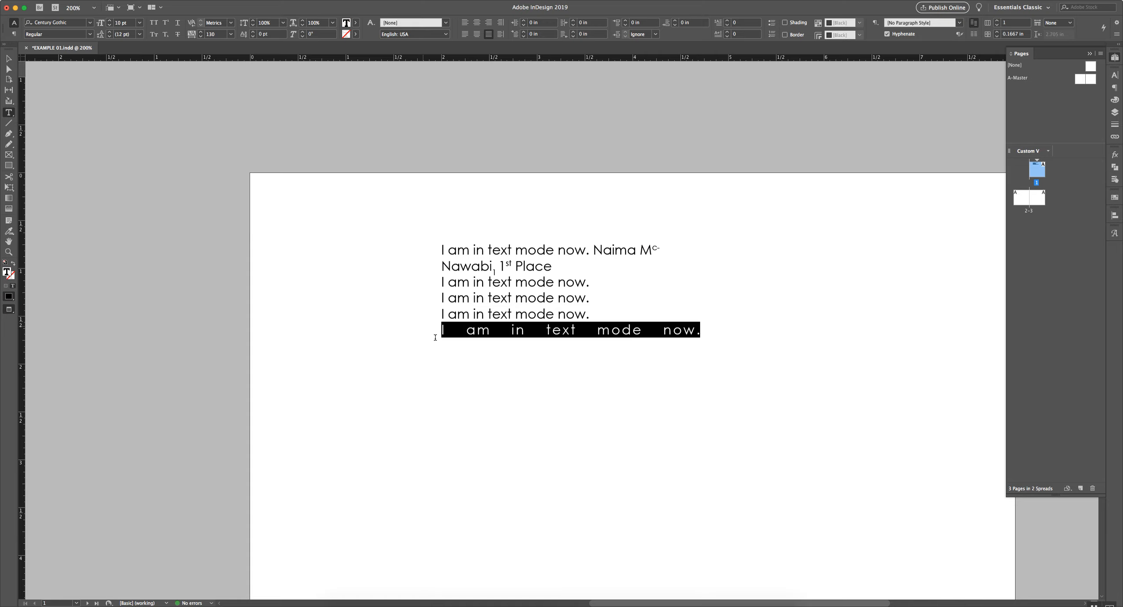
{"action": "left_click", "coordinate": [201, 32]}
{"action": "left_click", "coordinate": [201, 34]}
{"action": "left_click", "coordinate": [201, 34]}
{"action": "left_click", "coordinate": [201, 34]}
{"action": "left_click", "coordinate": [201, 33]}
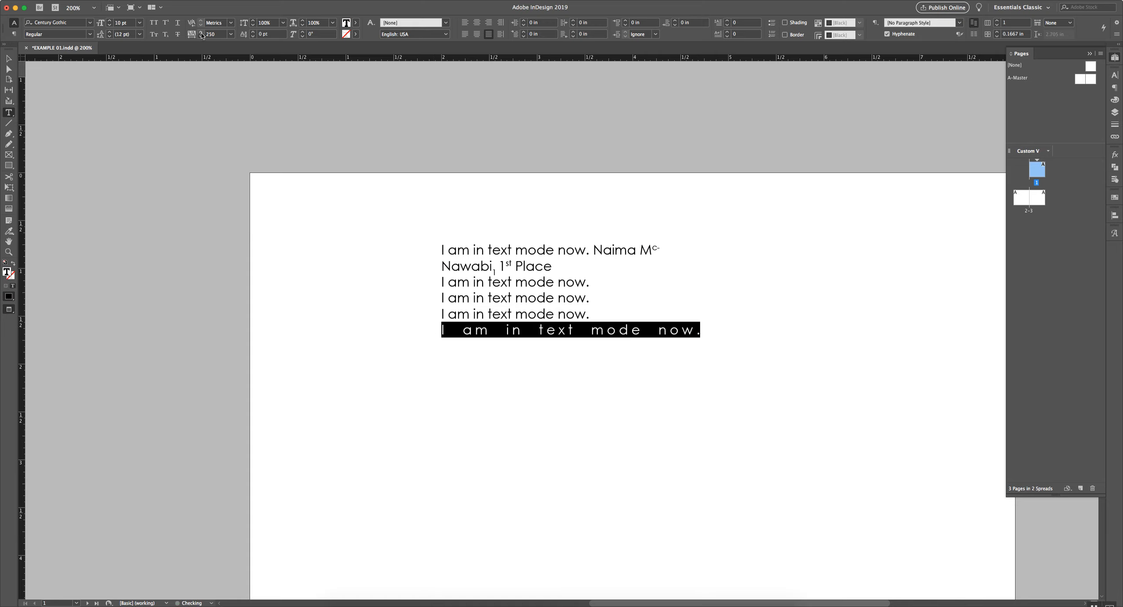
{"action": "left_click", "coordinate": [201, 34]}
{"action": "left_click", "coordinate": [202, 34]}
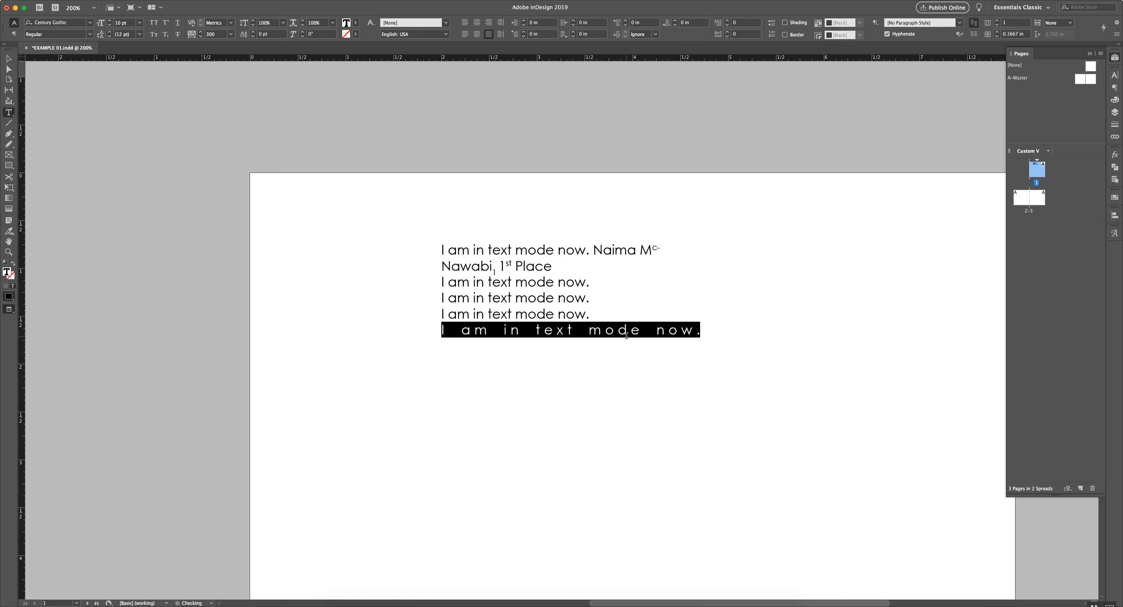
Reselect the last line 'I am in text mode now.' and open Window > Workspace
{"action": "left_click", "coordinate": [664, 332]}
{"action": "left_click", "coordinate": [9, 59]}
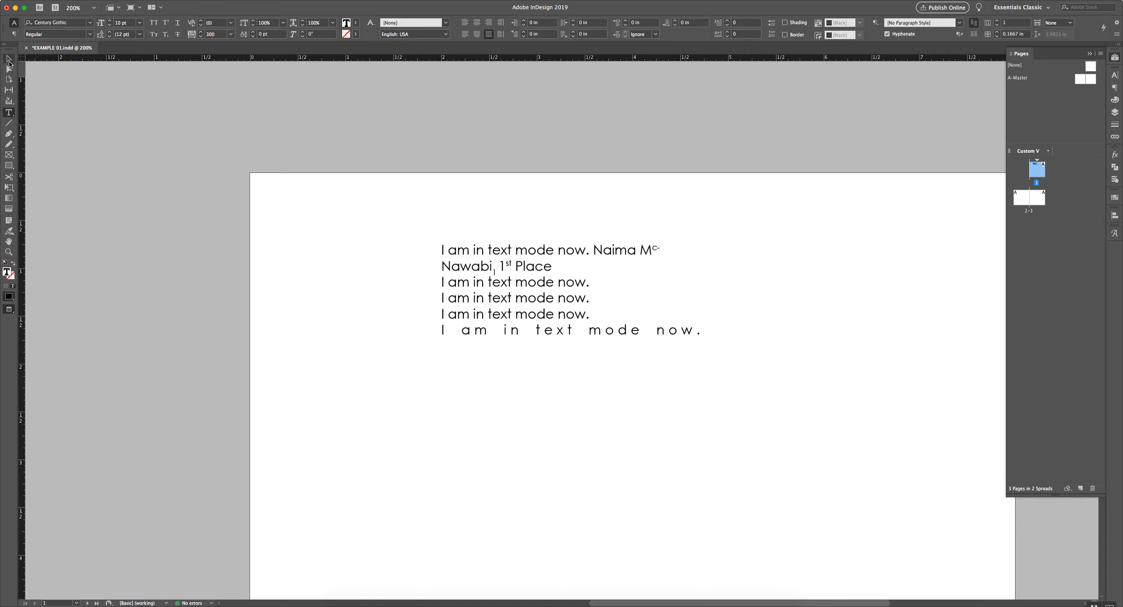
{"action": "left_click", "coordinate": [283, 250]}
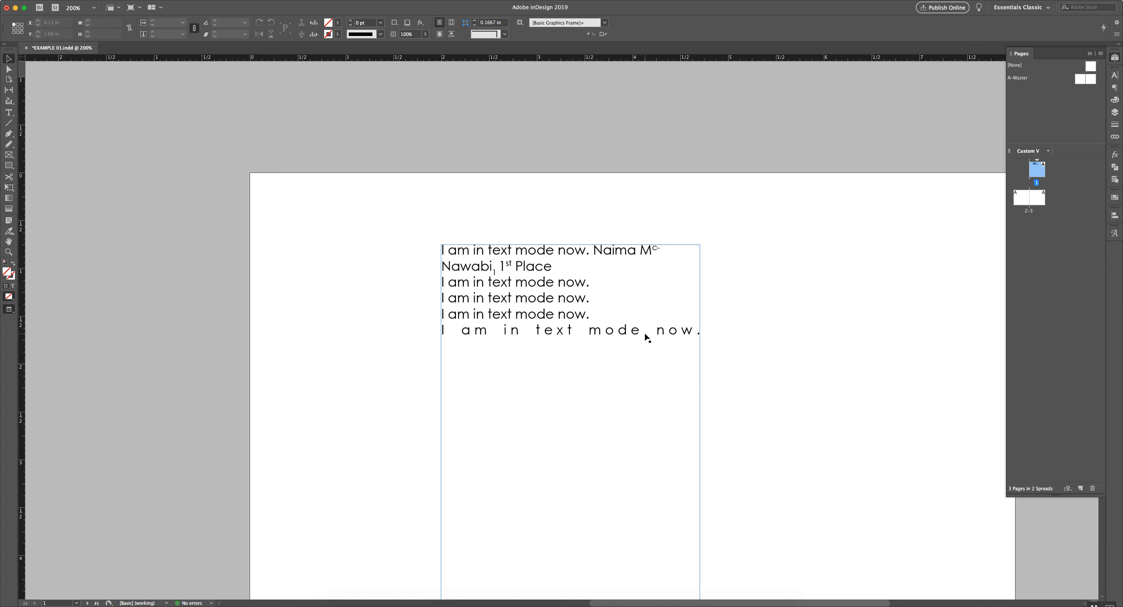
{"action": "double_click", "coordinate": [682, 330]}
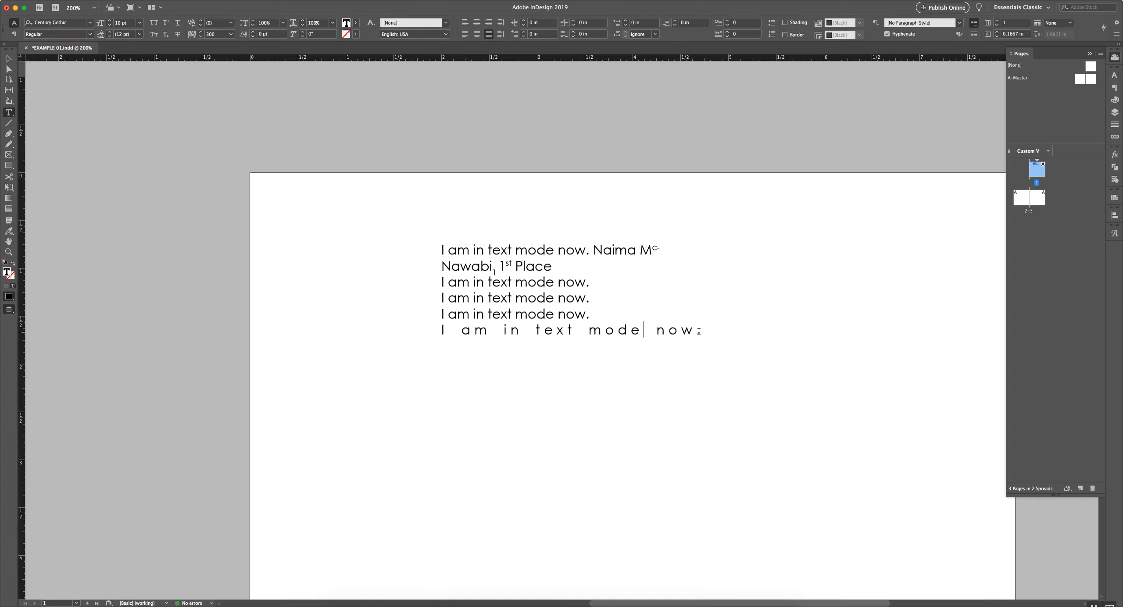
{"action": "left_click_drag", "start_coordinate": [699, 331], "coordinate": [394, 326]}
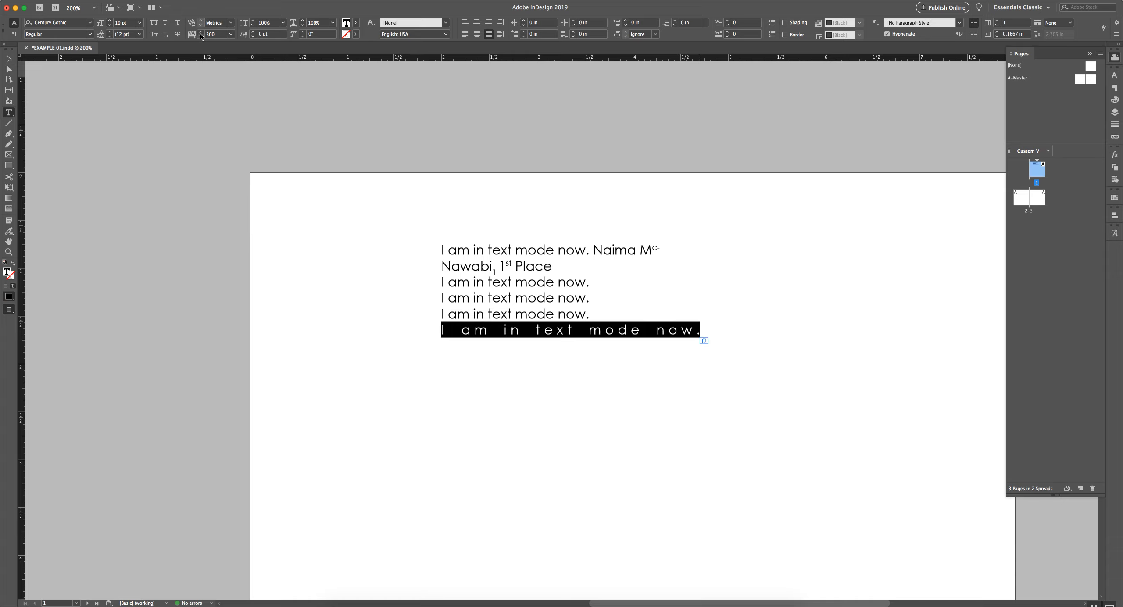
{"action": "left_click", "coordinate": [222, 1]}
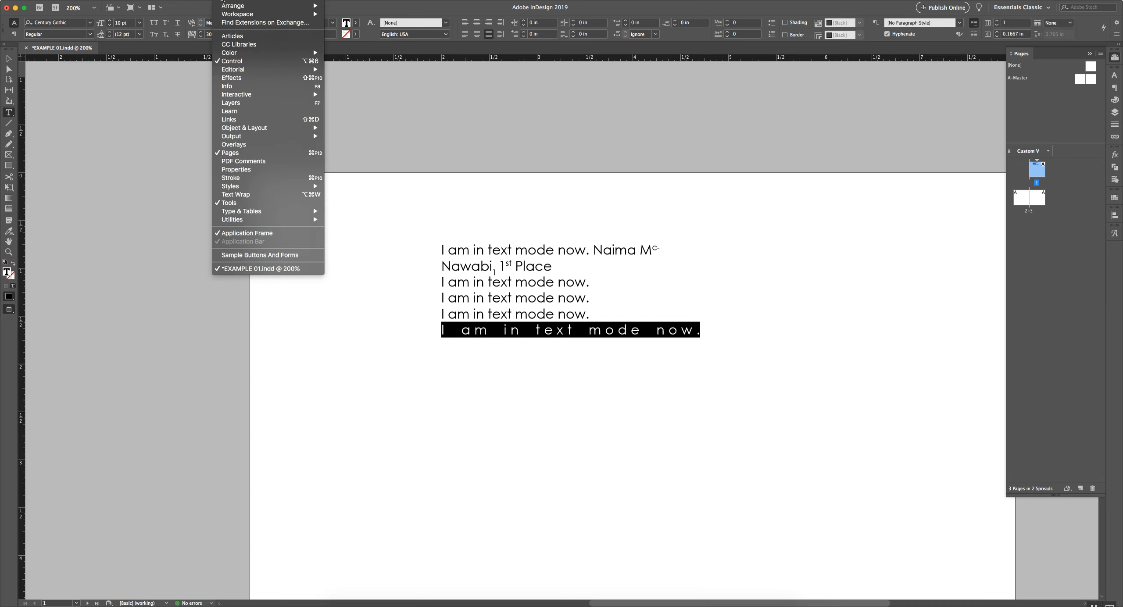
{"action": "mouse_move", "coordinate": [307, 14]}
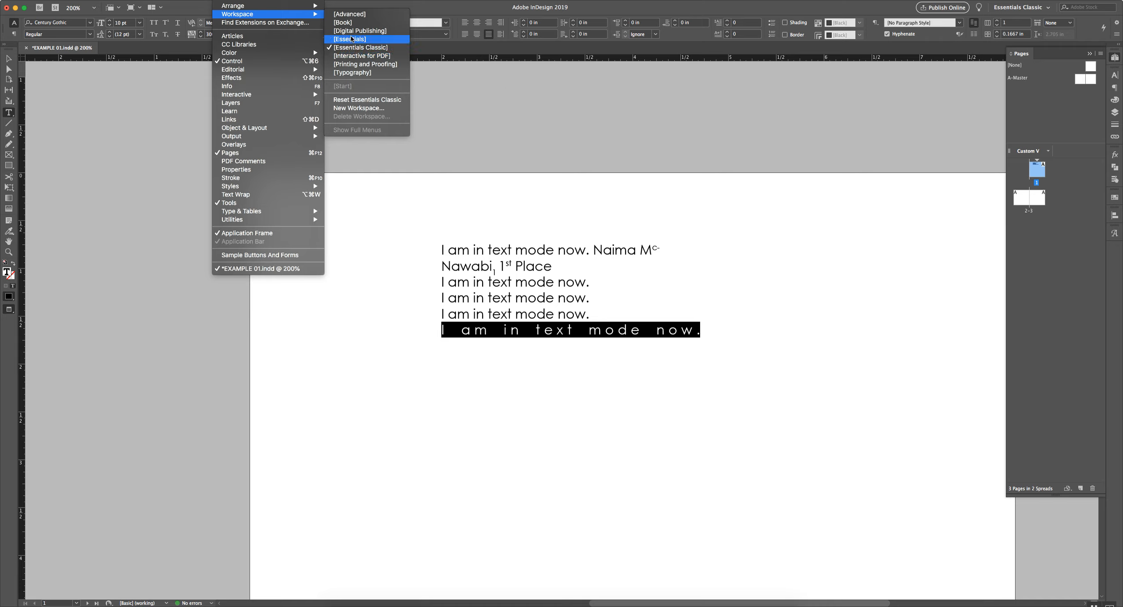
Close the workspace list and stretch the last line's vertical scale up to 119%
{"action": "left_click", "coordinate": [477, 90]}
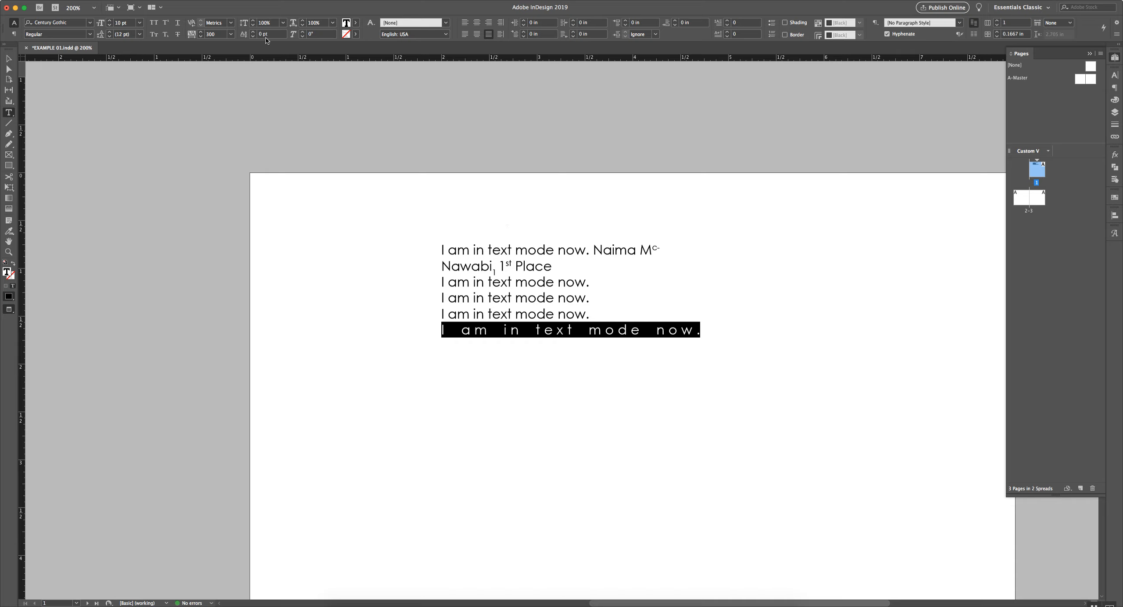
{"action": "left_click", "coordinate": [253, 20]}
{"action": "left_click", "coordinate": [253, 20]}
{"action": "left_click", "coordinate": [253, 20]}
{"action": "left_click", "coordinate": [253, 20]}
{"action": "left_click", "coordinate": [253, 21]}
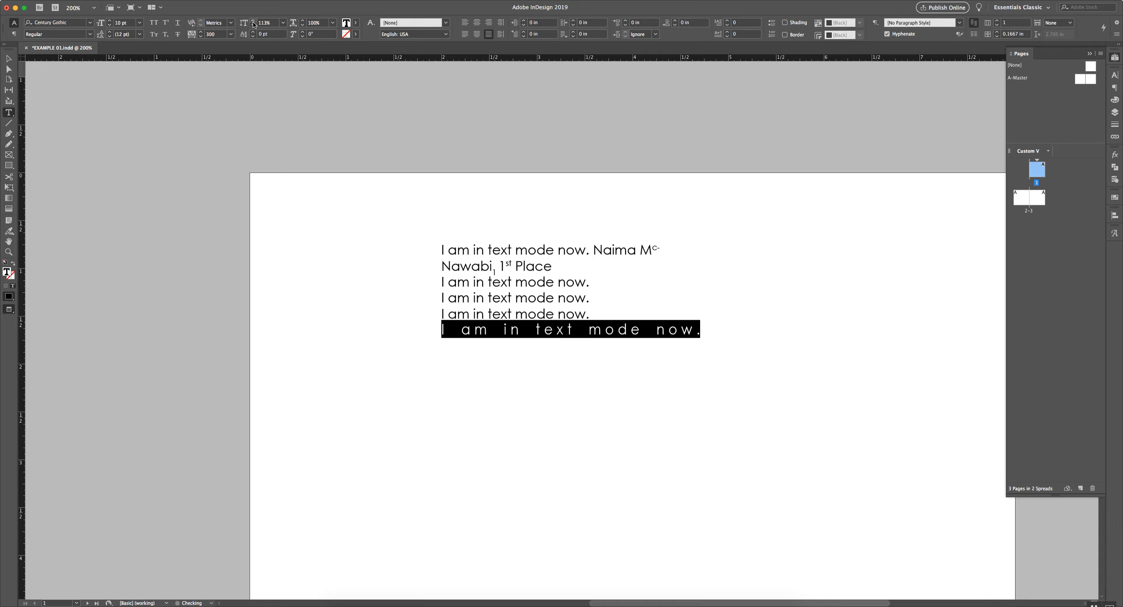
{"action": "left_click", "coordinate": [253, 21]}
{"action": "left_click", "coordinate": [253, 21]}
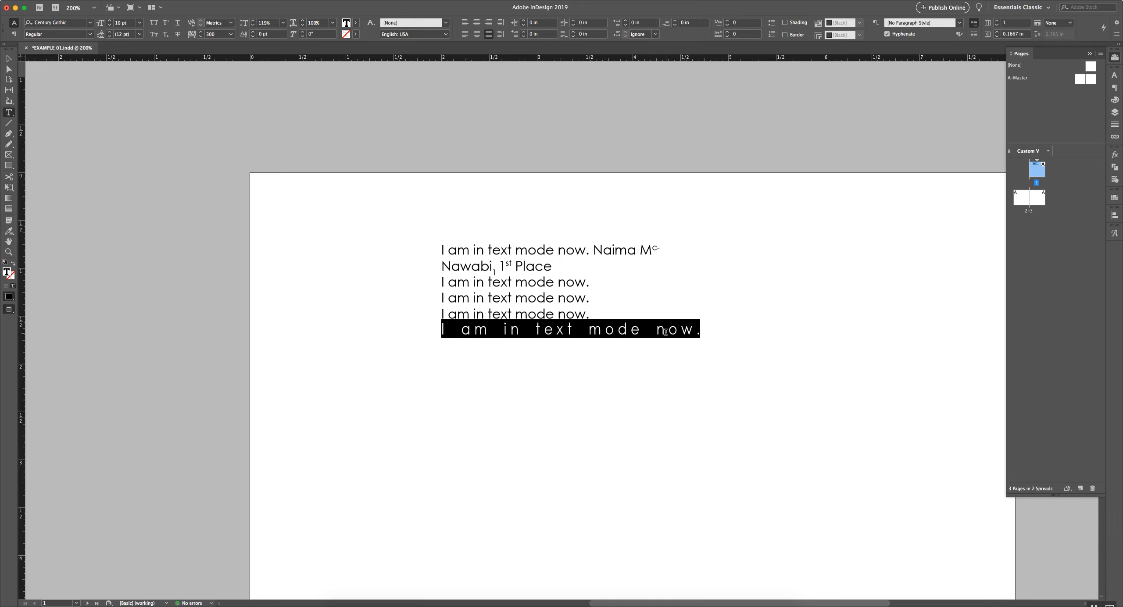
Try vertical scales of 80% and 1000%, then return the last line to 100% height
{"action": "double_click", "coordinate": [276, 22]}
{"action": "type", "text": "100"}
{"action": "key", "text": "Return"}
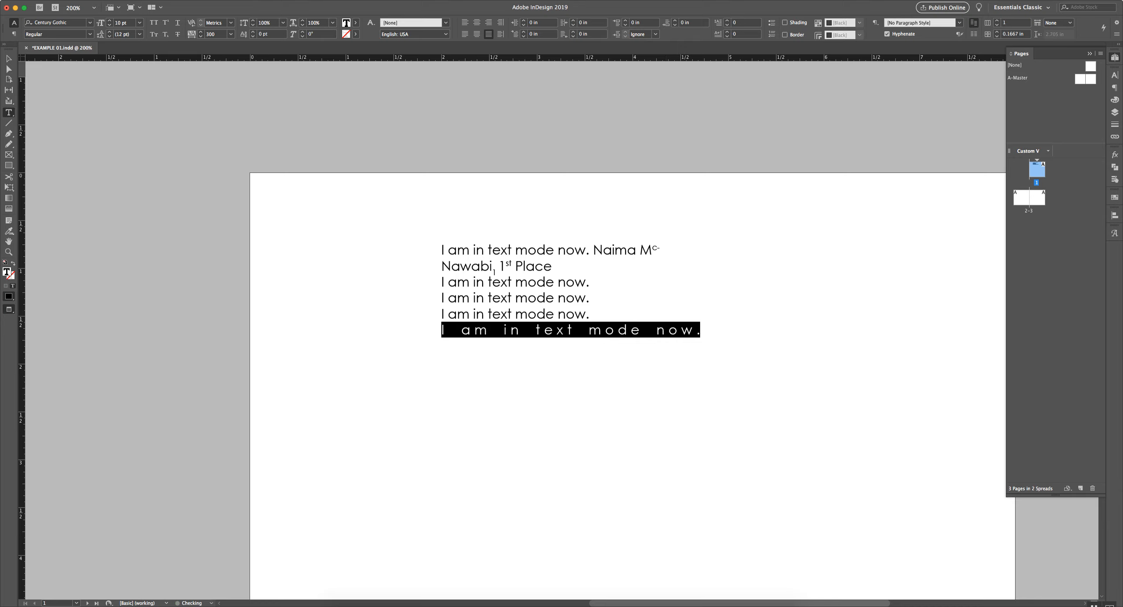
{"action": "double_click", "coordinate": [273, 23]}
{"action": "type", "text": "80"}
{"action": "key", "text": "Return"}
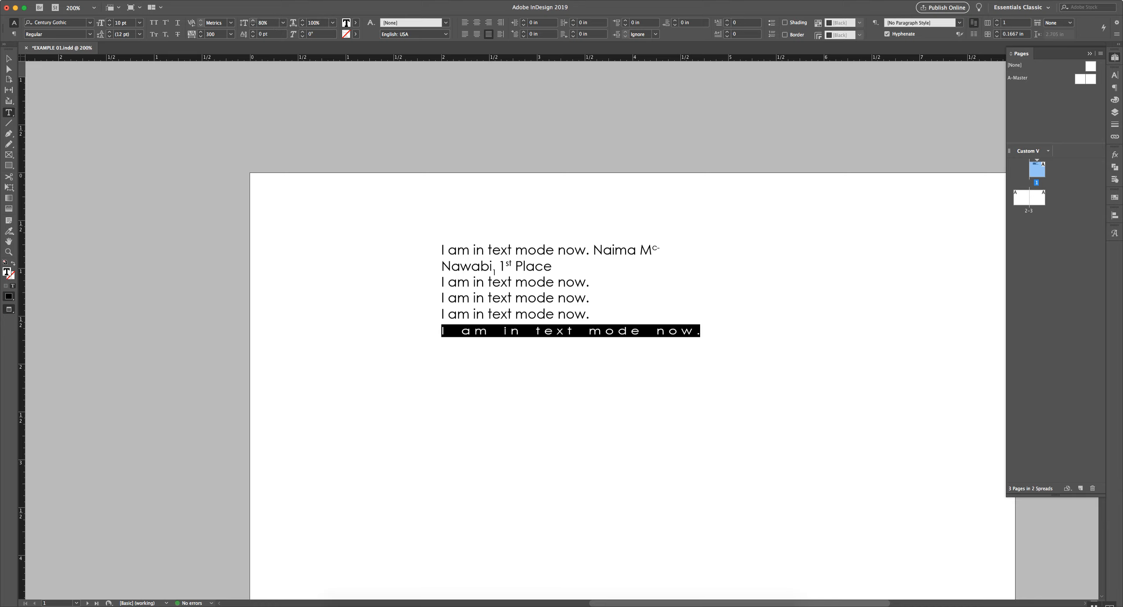
{"action": "double_click", "coordinate": [274, 23]}
{"action": "type", "text": "1000"}
{"action": "key", "text": "Return"}
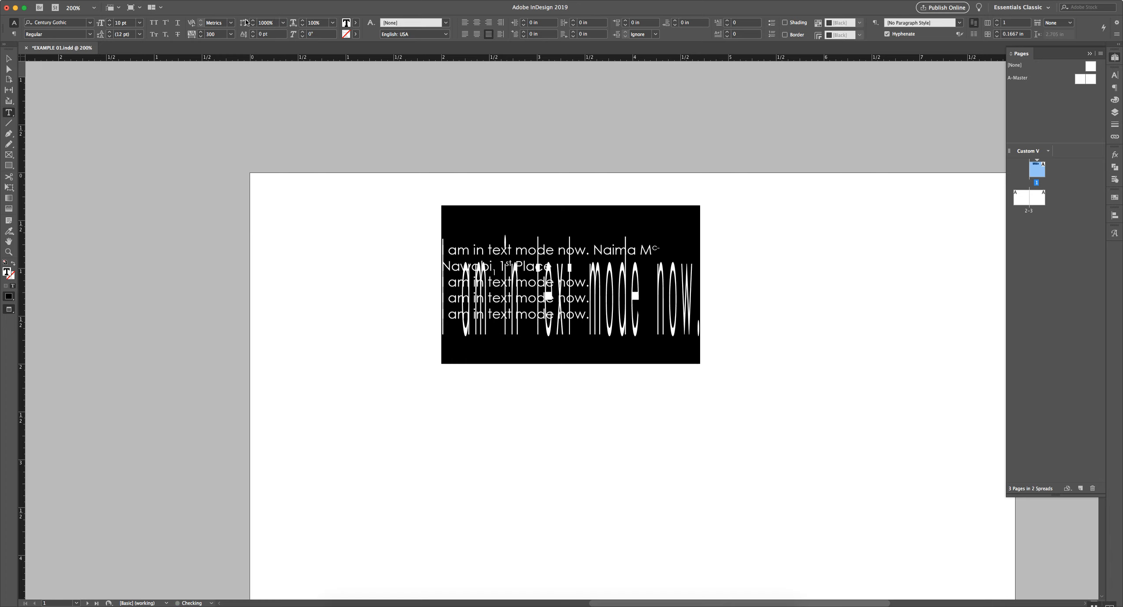
{"action": "left_click", "coordinate": [268, 22]}
{"action": "key", "text": "BackSpace"}
{"action": "key", "text": "Return"}
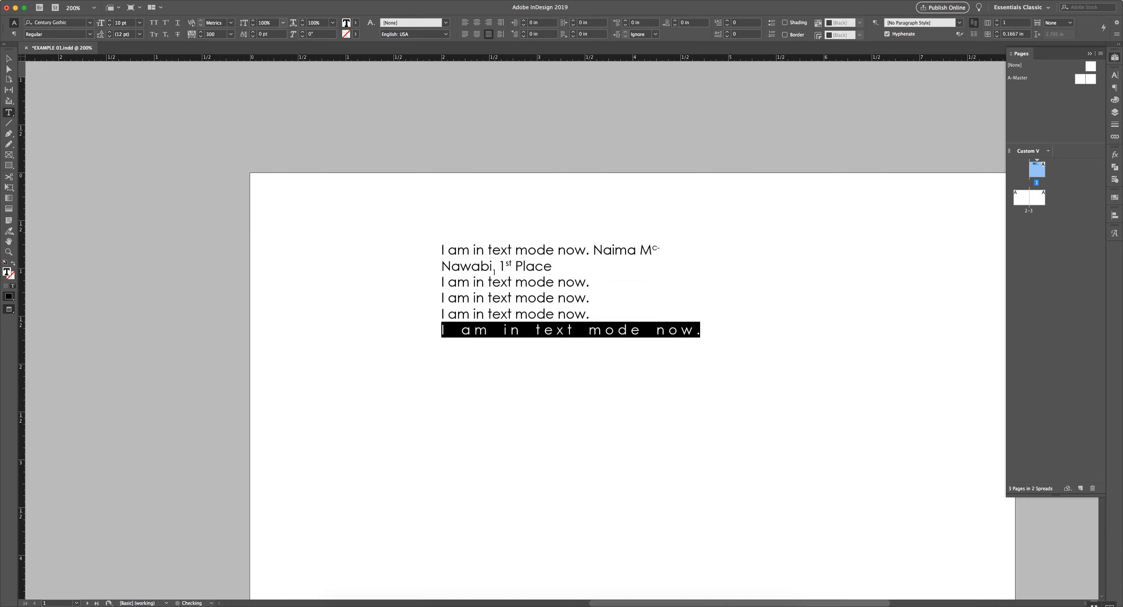
Try horizontal scales of 150% and 50%, then restore the last line to 100% width
{"action": "left_click", "coordinate": [320, 23]}
{"action": "type", "text": "150"}
{"action": "key", "text": "Return"}
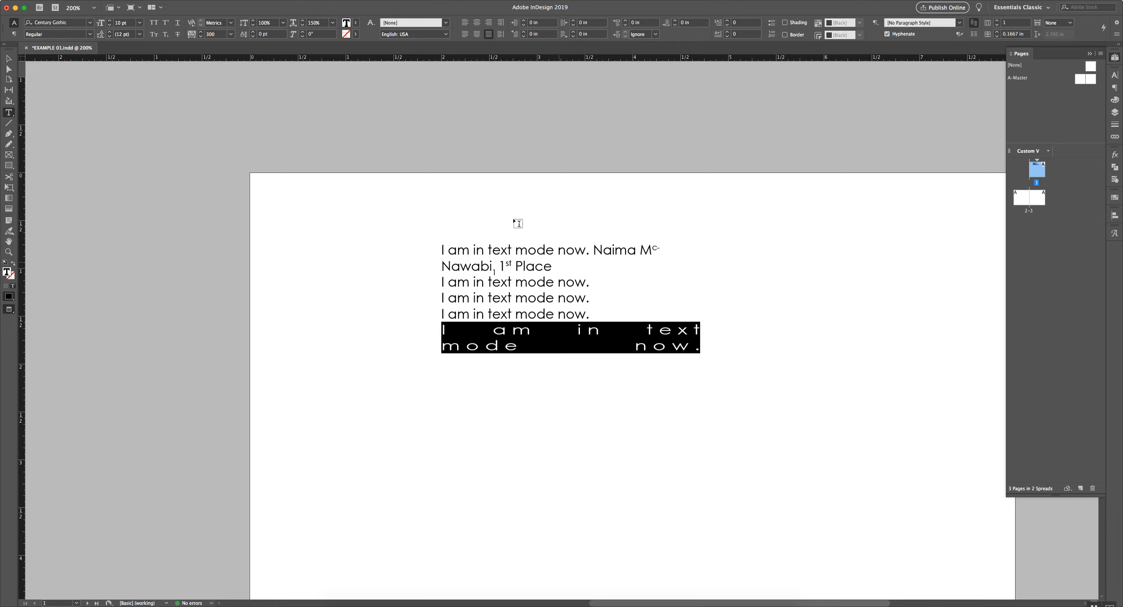
{"action": "left_click", "coordinate": [304, 23]}
{"action": "type", "text": "50"}
{"action": "key", "text": "Return"}
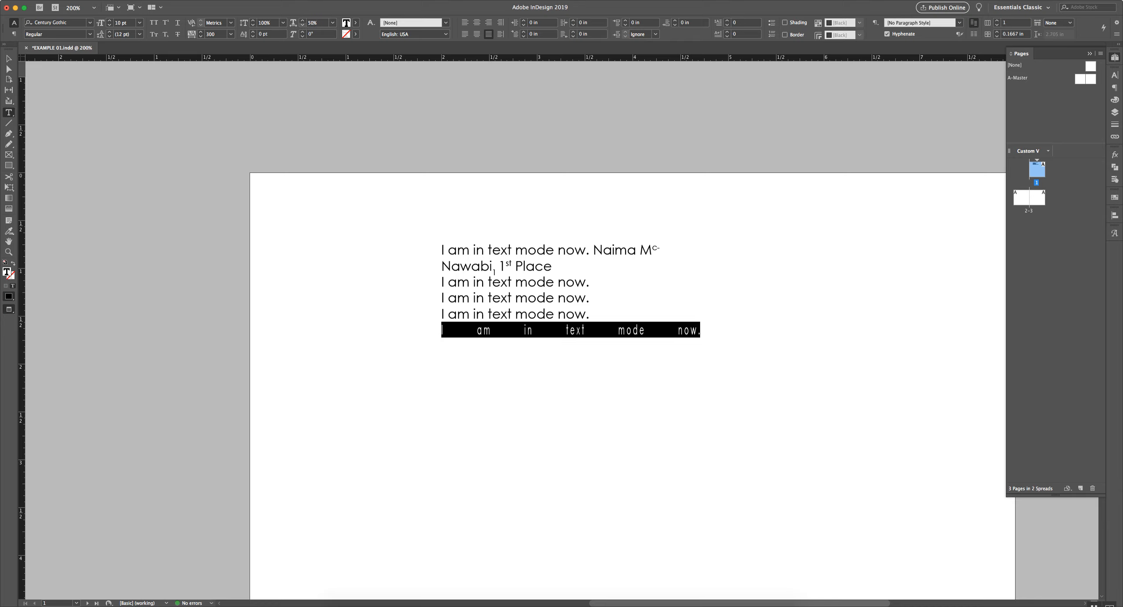
{"action": "left_click", "coordinate": [299, 23]}
{"action": "type", "text": "100"}
{"action": "key", "text": "Return"}
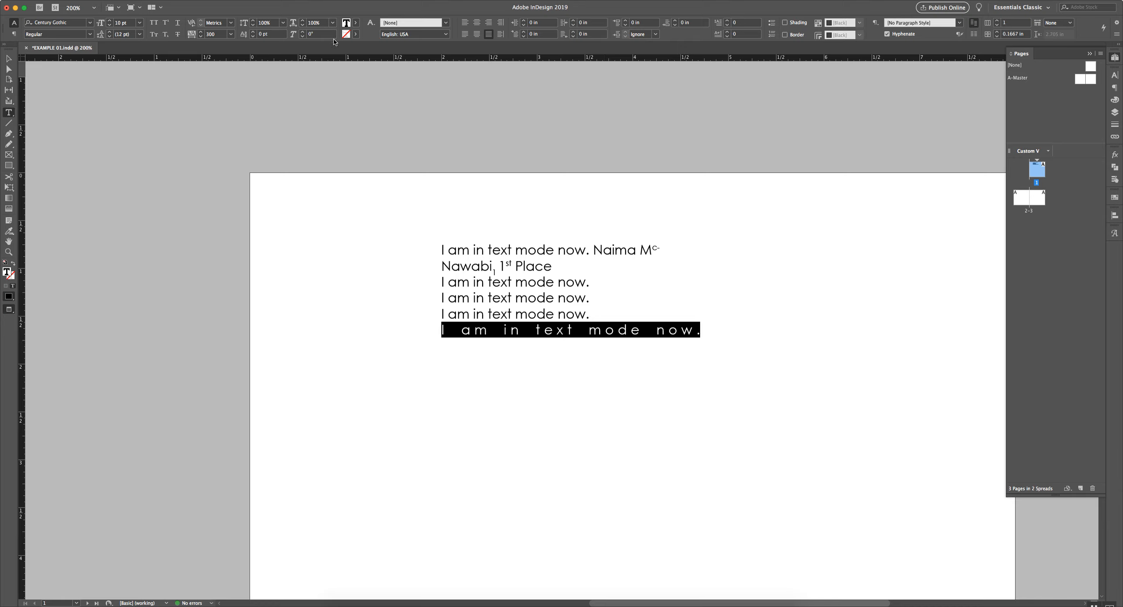
{"action": "left_click", "coordinate": [316, 35]}
{"action": "type", "text": "10"}
{"action": "key", "text": "Return"}
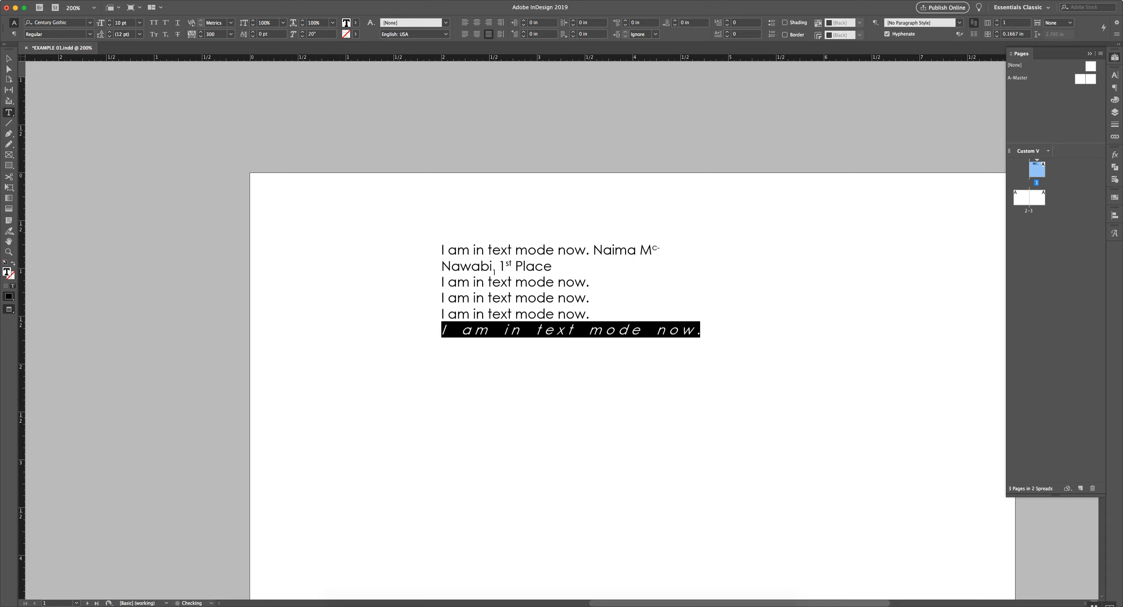
{"action": "left_click", "coordinate": [326, 33]}
{"action": "type", "text": "15"}
{"action": "key", "text": "Return"}
{"action": "left_click", "coordinate": [318, 34]}
{"action": "type", "text": "0"}
{"action": "key", "text": "Return"}
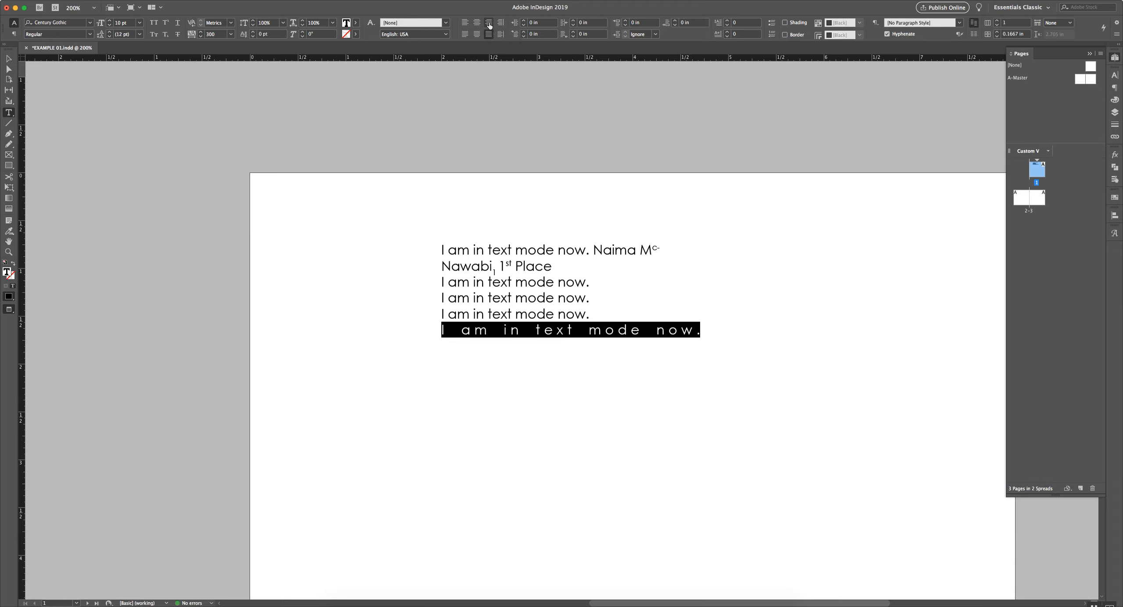
Zoom out to 125%, shorten the text frame to 1.52 in tall, and Alt-drag a copy down-right
{"action": "left_click", "coordinate": [408, 246]}
{"action": "key", "text": "Escape"}
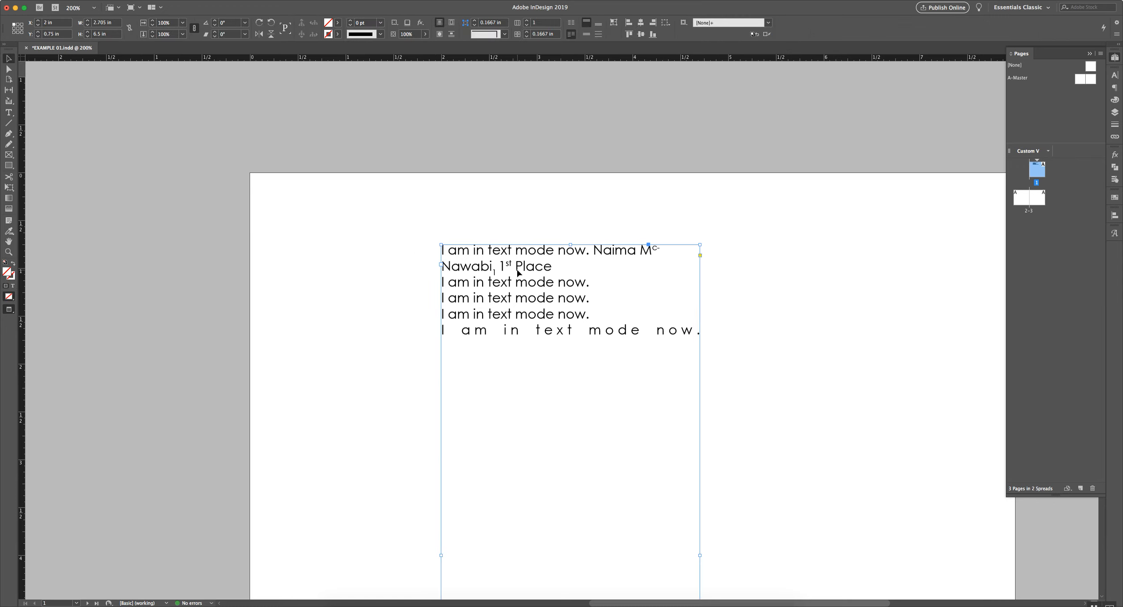
{"action": "key", "text": "super+minus"}
{"action": "key", "text": "super+minus"}
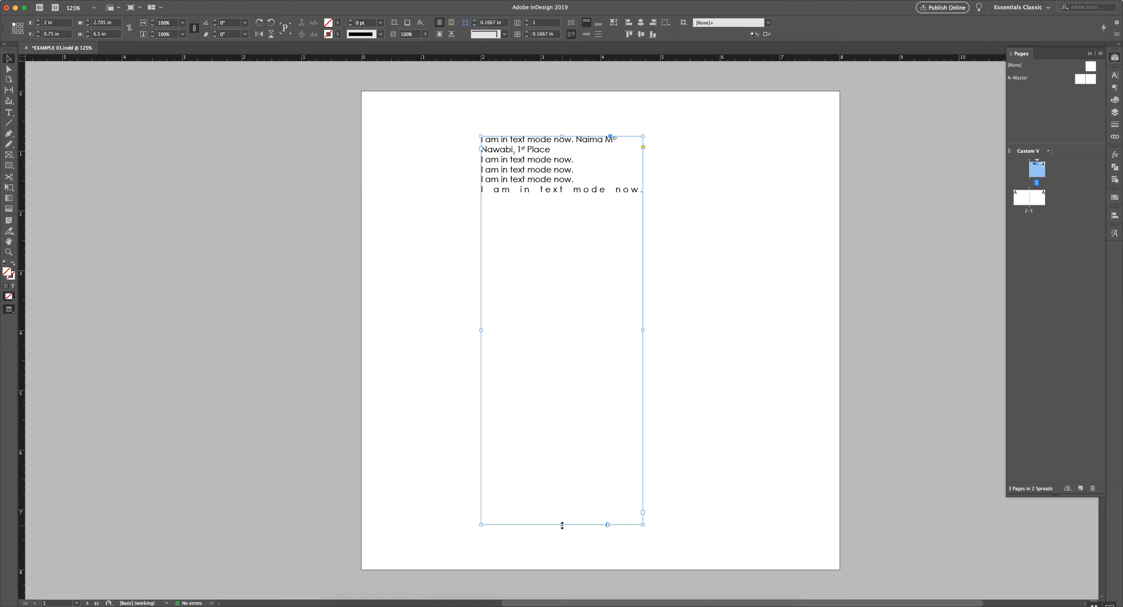
{"action": "left_click_drag", "start_coordinate": [562, 525], "coordinate": [565, 229]}
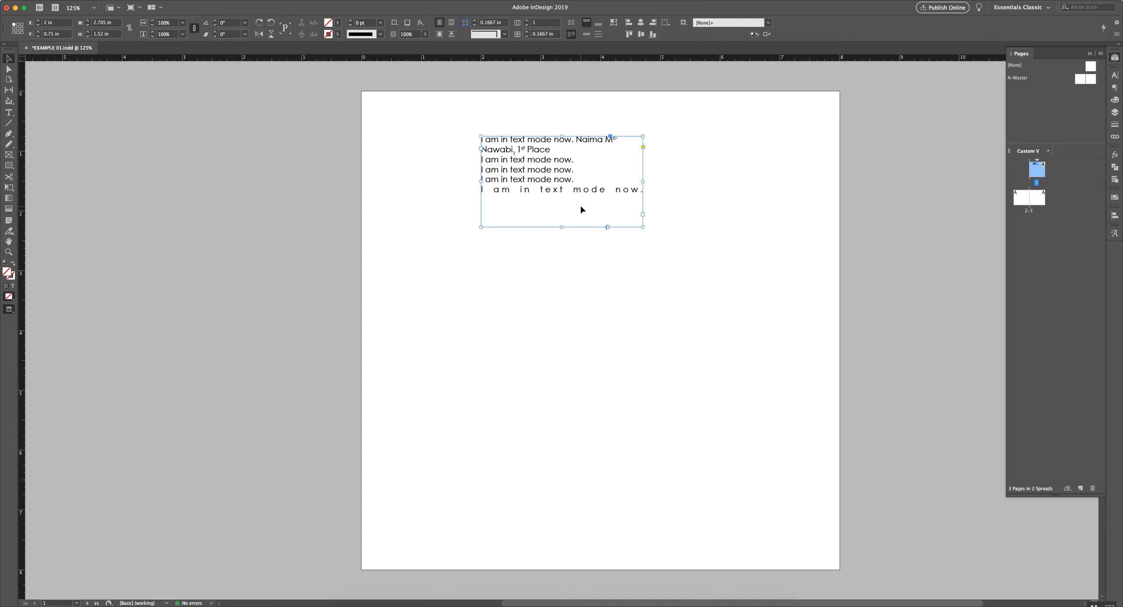
{"action": "left_click", "coordinate": [8, 61]}
{"action": "left_click_drag", "start_coordinate": [556, 194], "coordinate": [584, 312]}
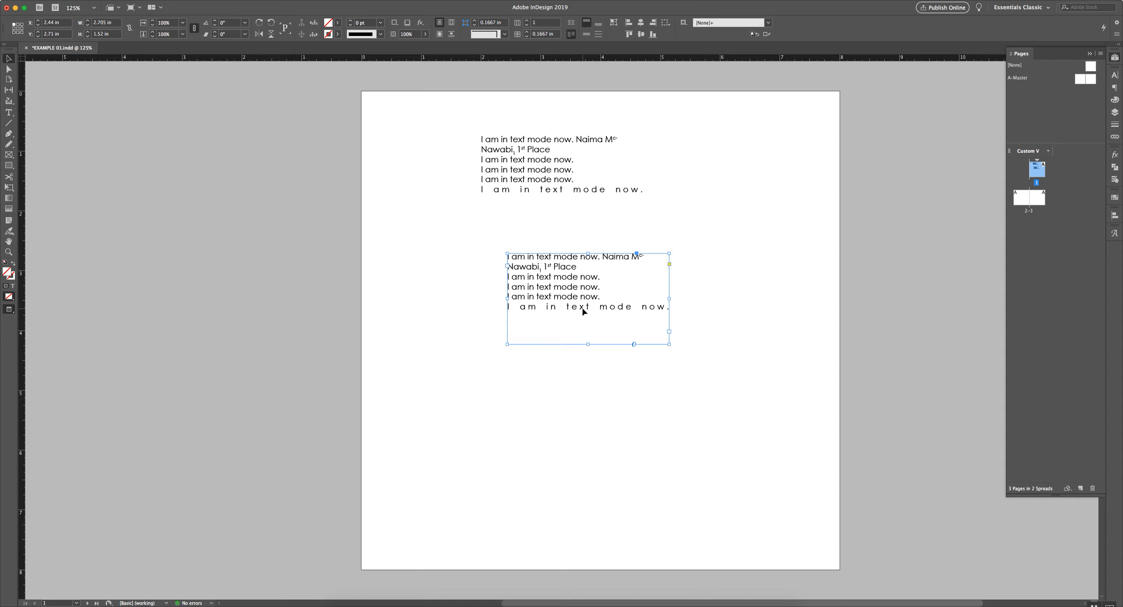
Draw a new rectangle frame below the copied text and enlarge it in both directions
{"action": "left_click", "coordinate": [582, 425]}
{"action": "key", "text": "f"}
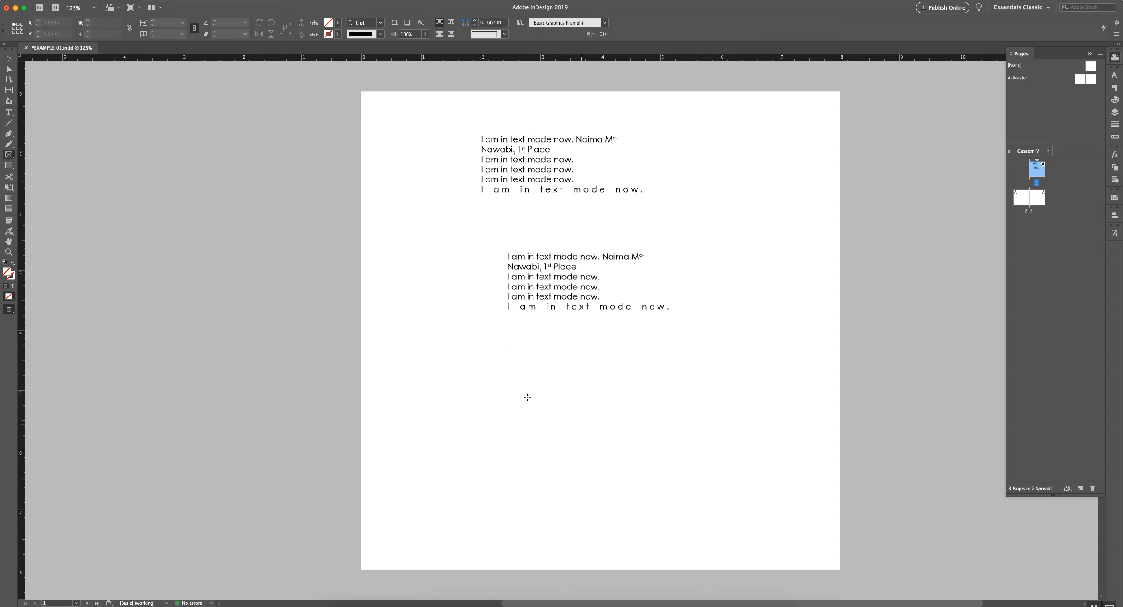
{"action": "left_click_drag", "start_coordinate": [492, 367], "coordinate": [698, 504]}
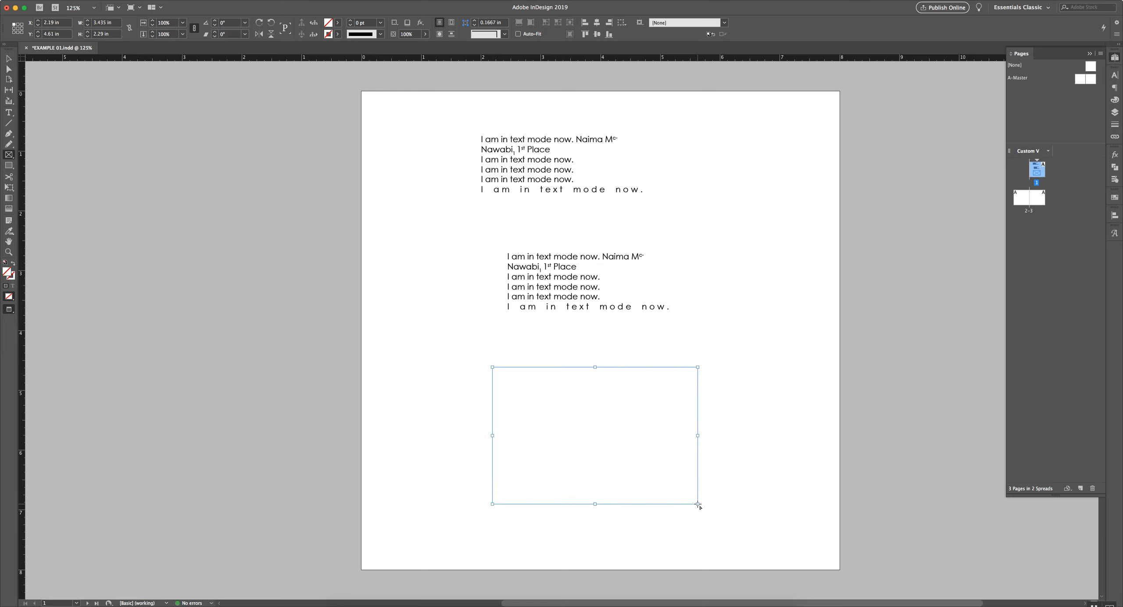
{"action": "key", "text": "v"}
{"action": "left_click_drag", "start_coordinate": [492, 368], "coordinate": [429, 299]}
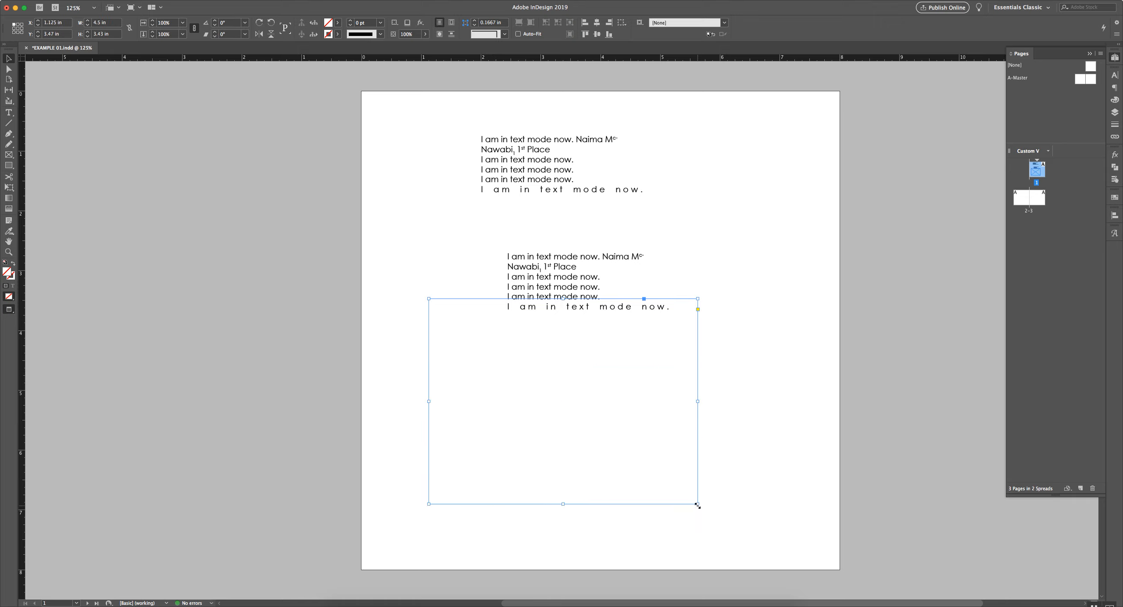
{"action": "left_click_drag", "start_coordinate": [698, 505], "coordinate": [730, 544]}
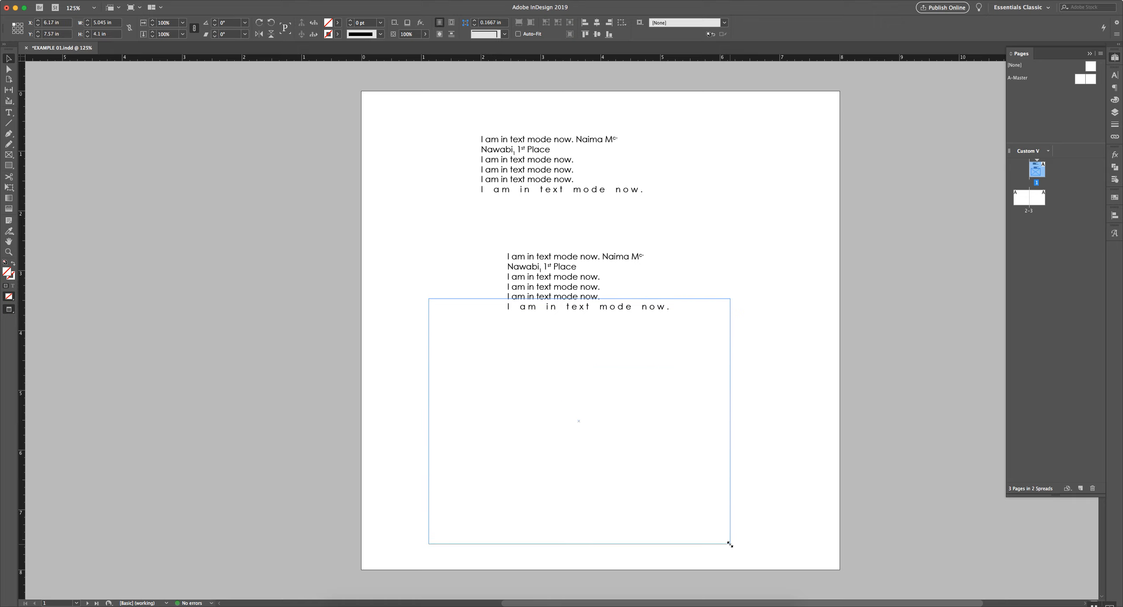
Create a 6 × 6 in rectangle frame and move it up and to the left
{"action": "left_click", "coordinate": [746, 454]}
{"action": "key", "text": "f"}
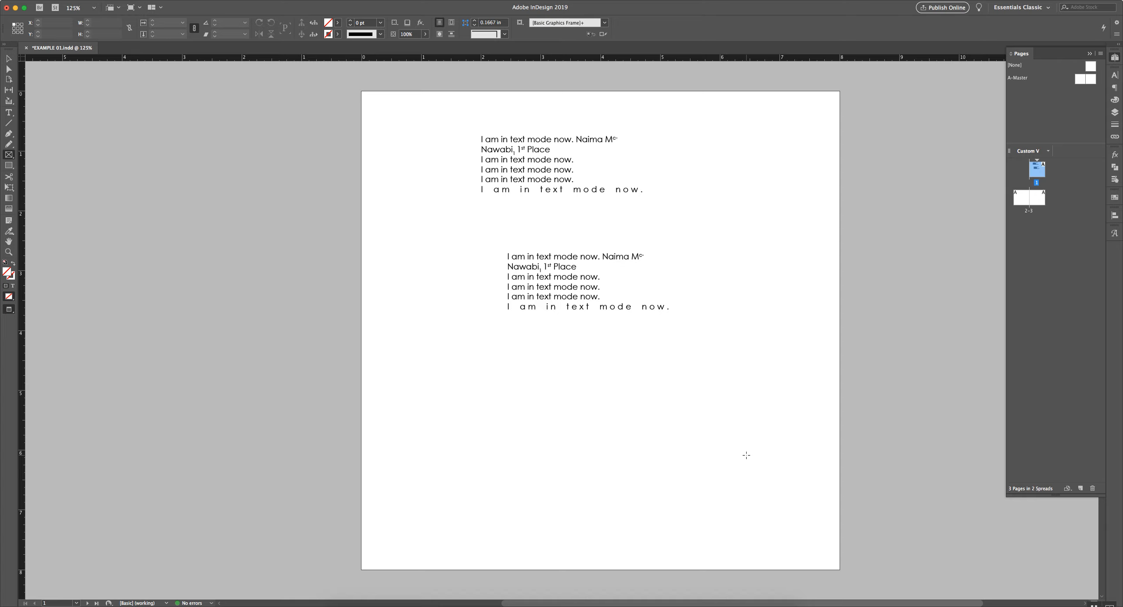
{"action": "left_click", "coordinate": [575, 422]}
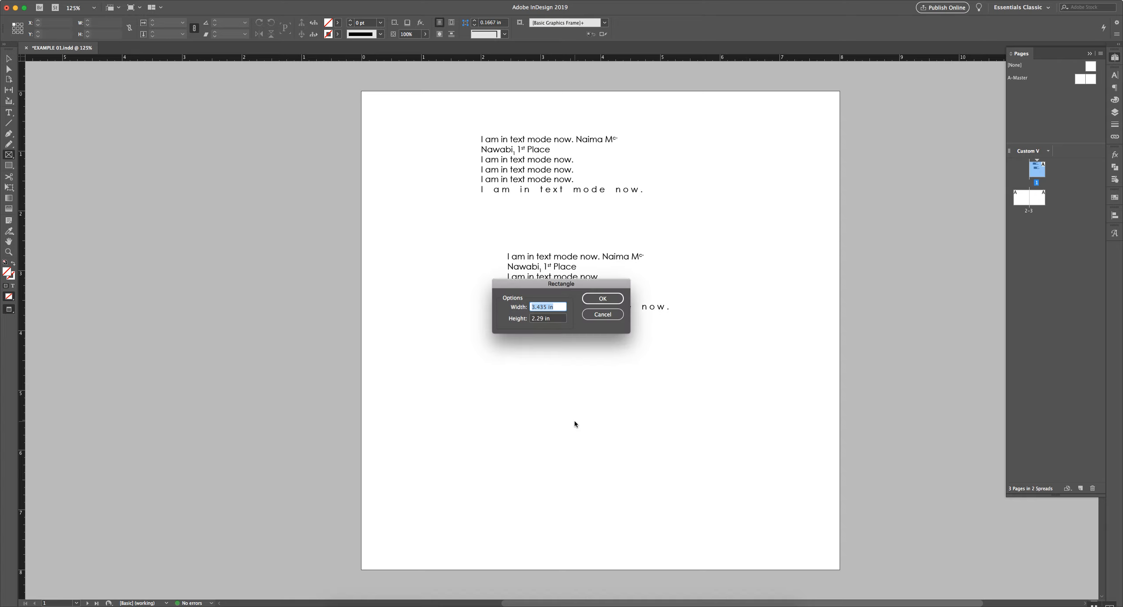
{"action": "type", "text": "6"}
{"action": "key", "text": "Tab"}
{"action": "type", "text": "6"}
{"action": "key", "text": "Return"}
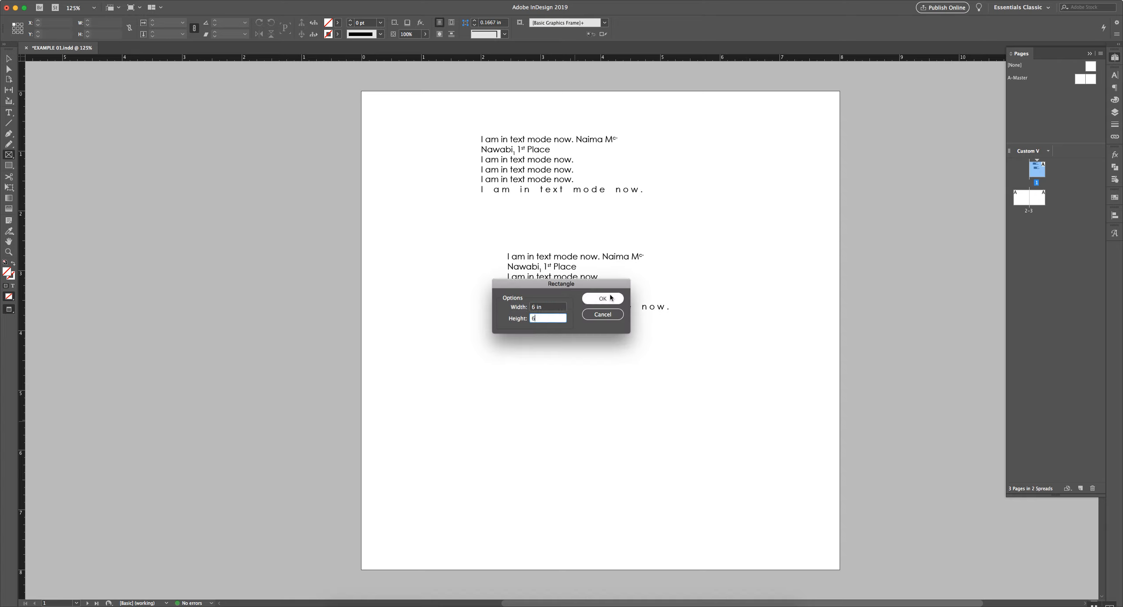
{"action": "key", "text": "v"}
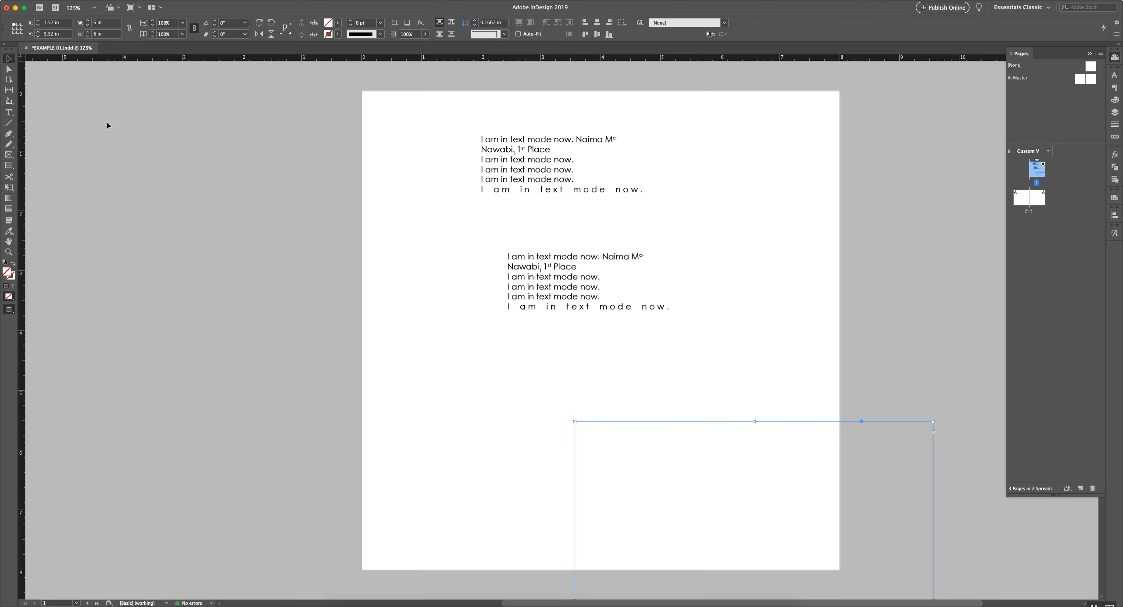
{"action": "left_click_drag", "start_coordinate": [701, 466], "coordinate": [565, 332]}
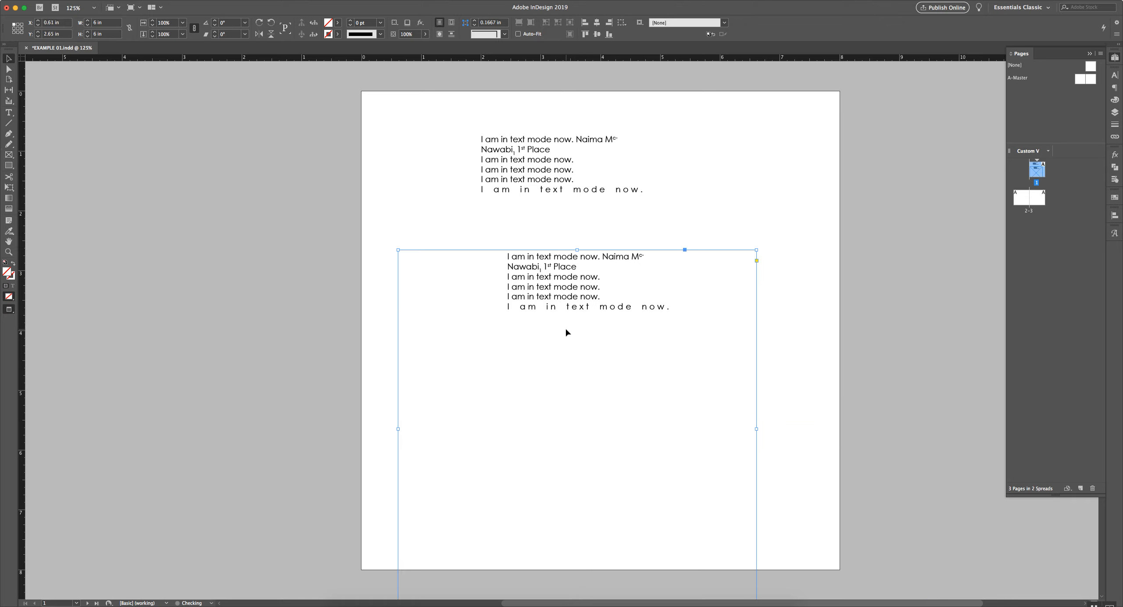
{"action": "left_click", "coordinate": [566, 332]}
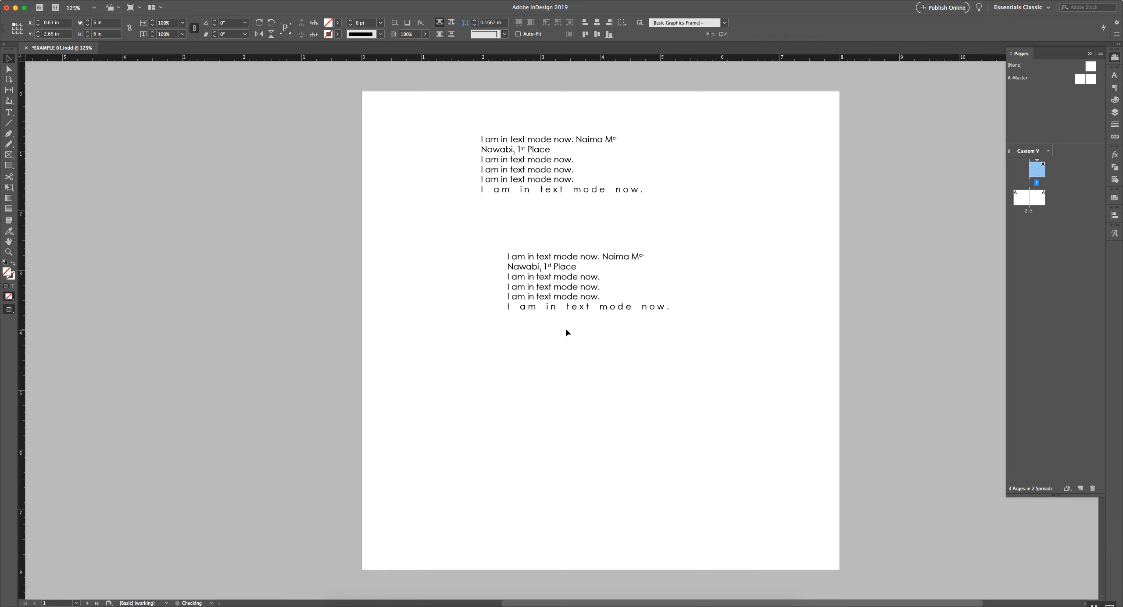
Switch to Normal view showing frame edges, margins and hidden characters
{"action": "left_click", "coordinate": [556, 296]}
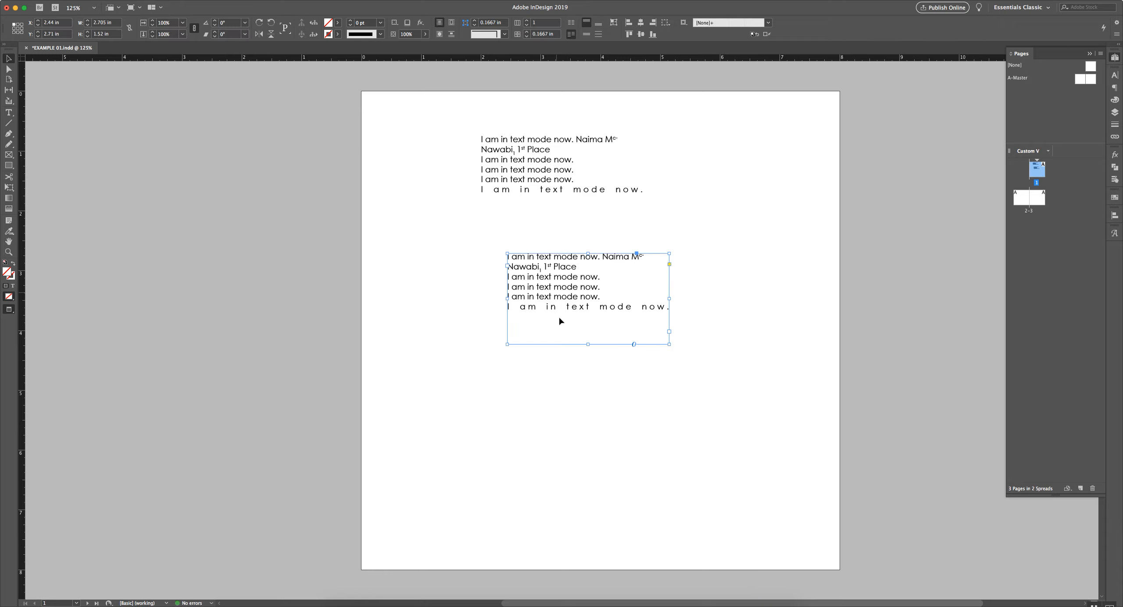
{"action": "left_click", "coordinate": [576, 415]}
{"action": "key", "text": "w"}
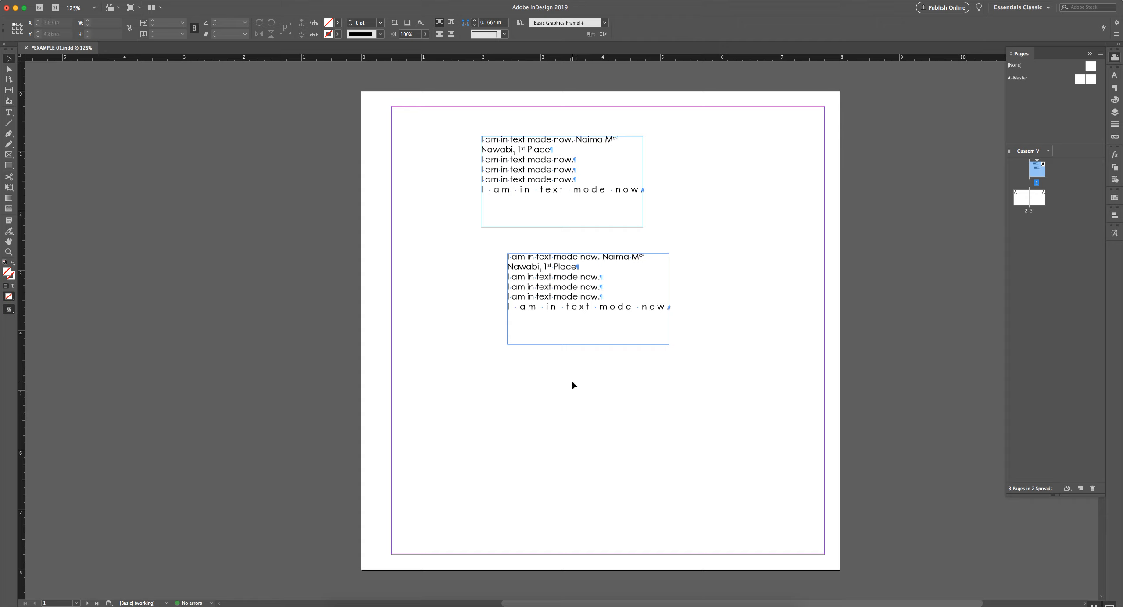
Draw a frame below the middle text frame and type 'And we can start typing.' into it
{"action": "key", "text": "f"}
{"action": "left_click_drag", "start_coordinate": [494, 387], "coordinate": [643, 493]}
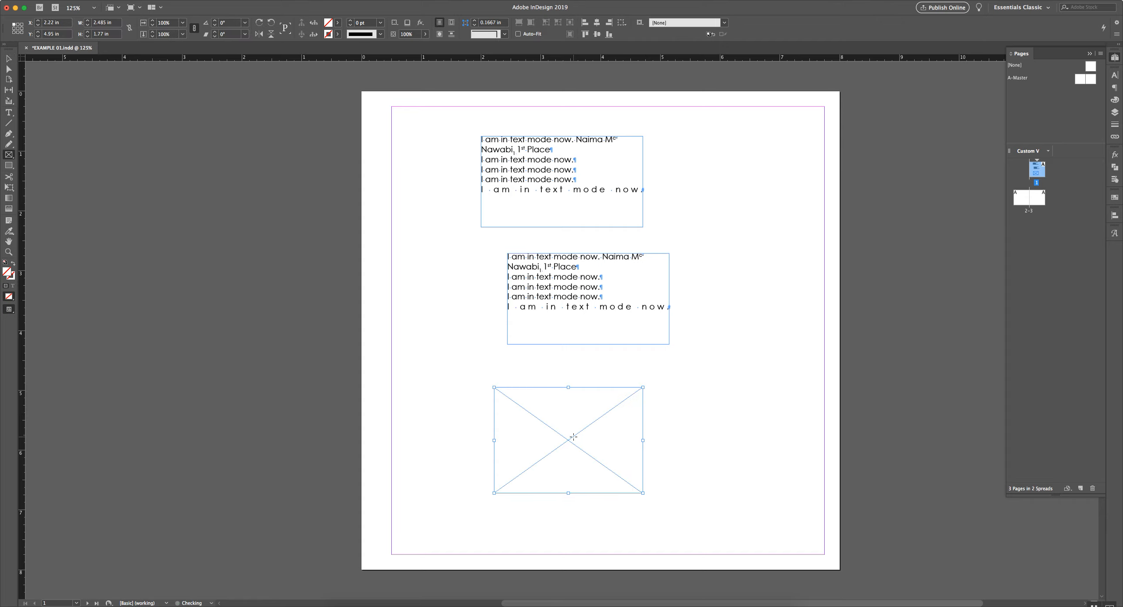
{"action": "key", "text": "t"}
{"action": "left_click", "coordinate": [538, 401]}
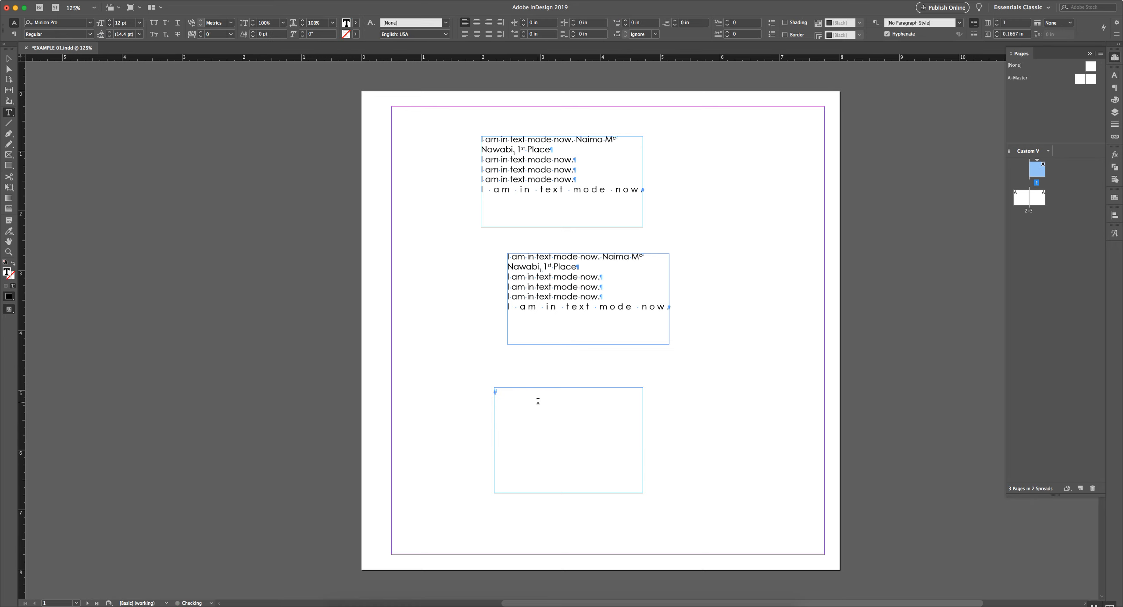
{"action": "type", "text": "And we can start typing."}
{"action": "left_click_drag", "start_coordinate": [594, 391], "coordinate": [467, 391]}
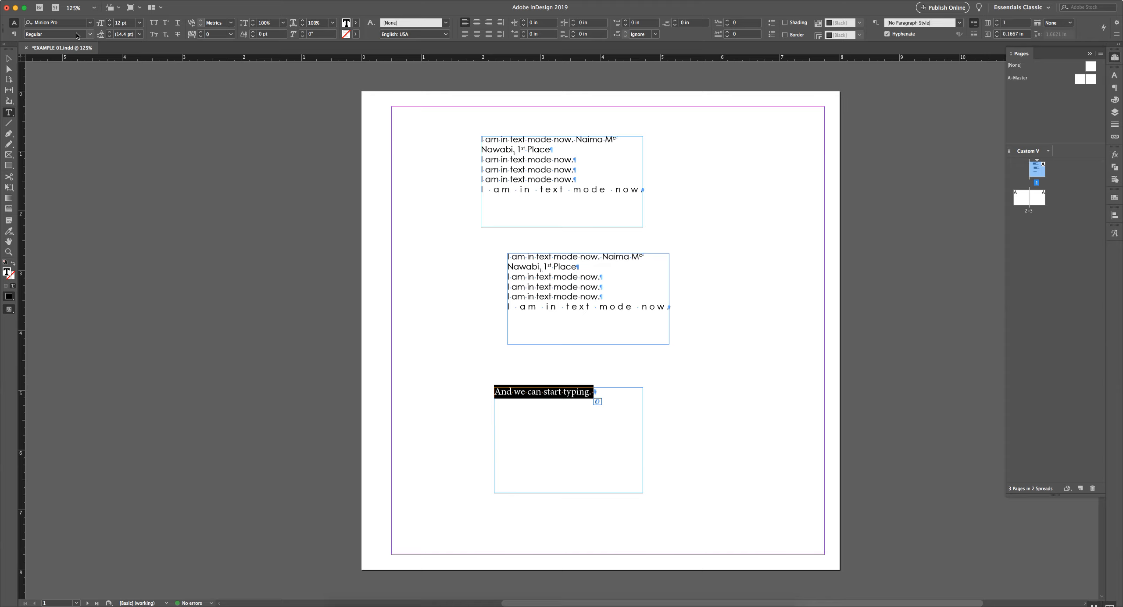
{"action": "left_click", "coordinate": [8, 58]}
{"action": "left_click", "coordinate": [699, 210]}
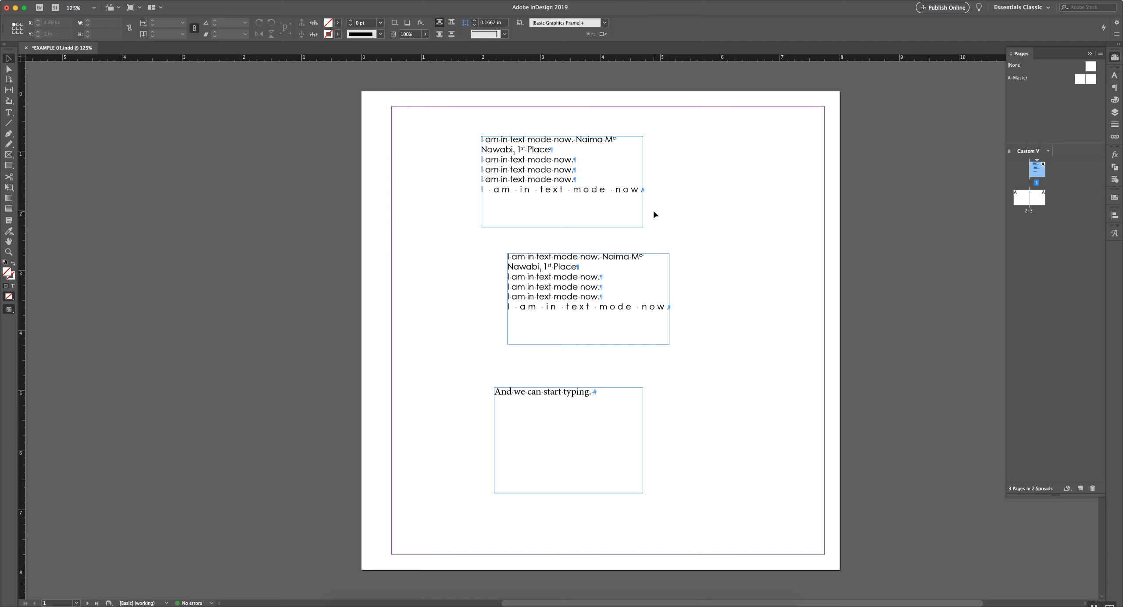
Alt-drag a copy of the middle text frame to the lower right, select it, and show page 3
{"action": "left_click", "coordinate": [606, 327]}
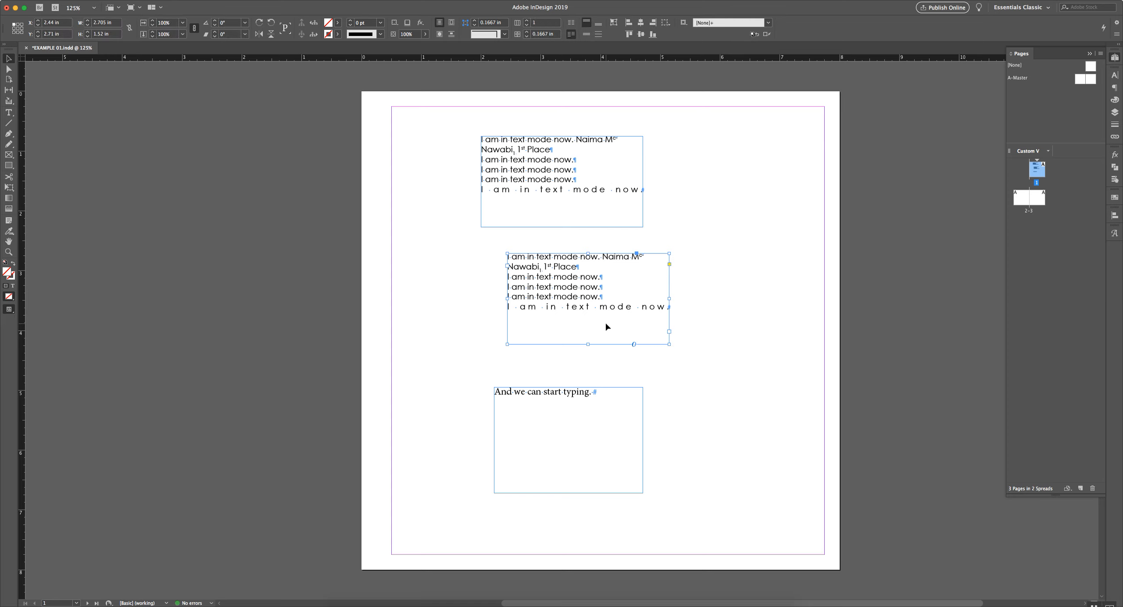
{"action": "left_click_drag", "start_coordinate": [599, 323], "coordinate": [726, 414]}
{"action": "left_click", "coordinate": [704, 325]}
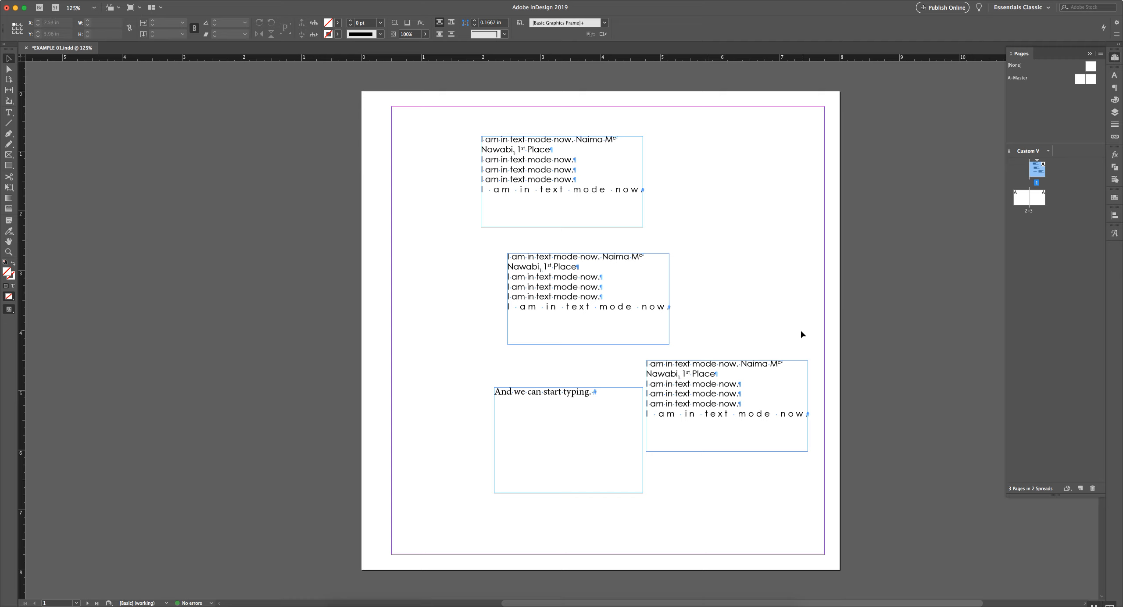
{"action": "left_click", "coordinate": [751, 368]}
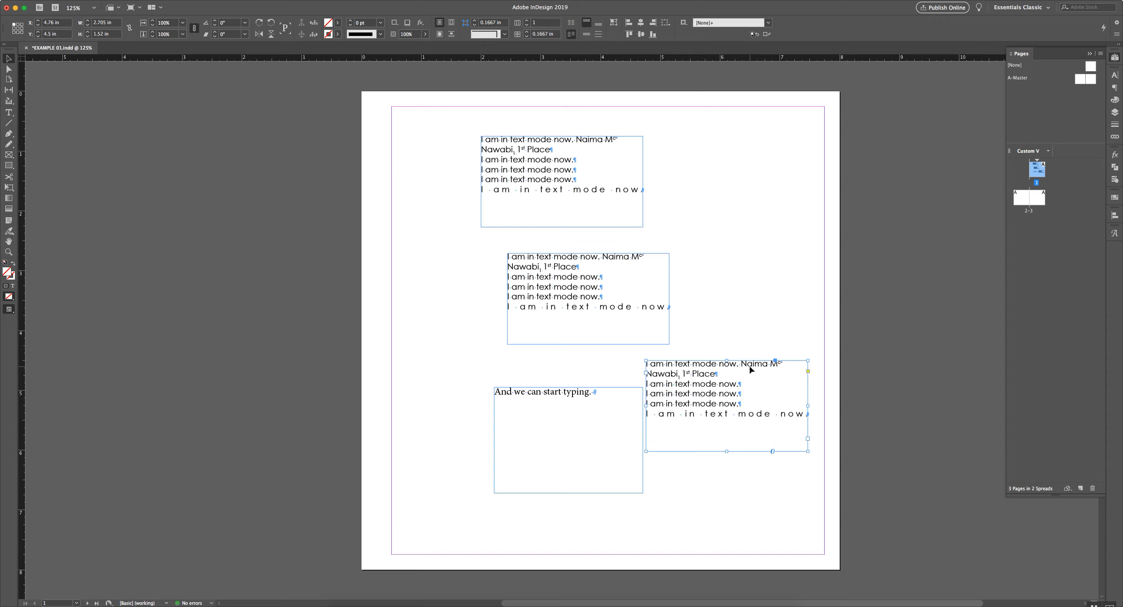
{"action": "double_click", "coordinate": [1039, 195]}
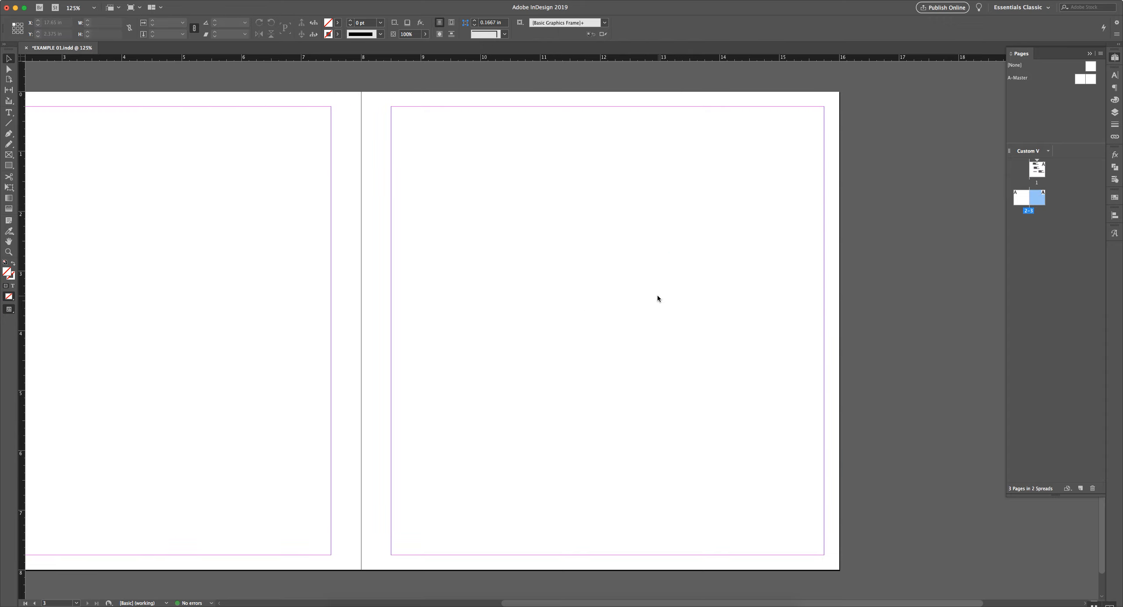
Paste onto page 3, then back on page 1 copy the lower-right text frame
{"action": "key", "text": "ctrl+v"}
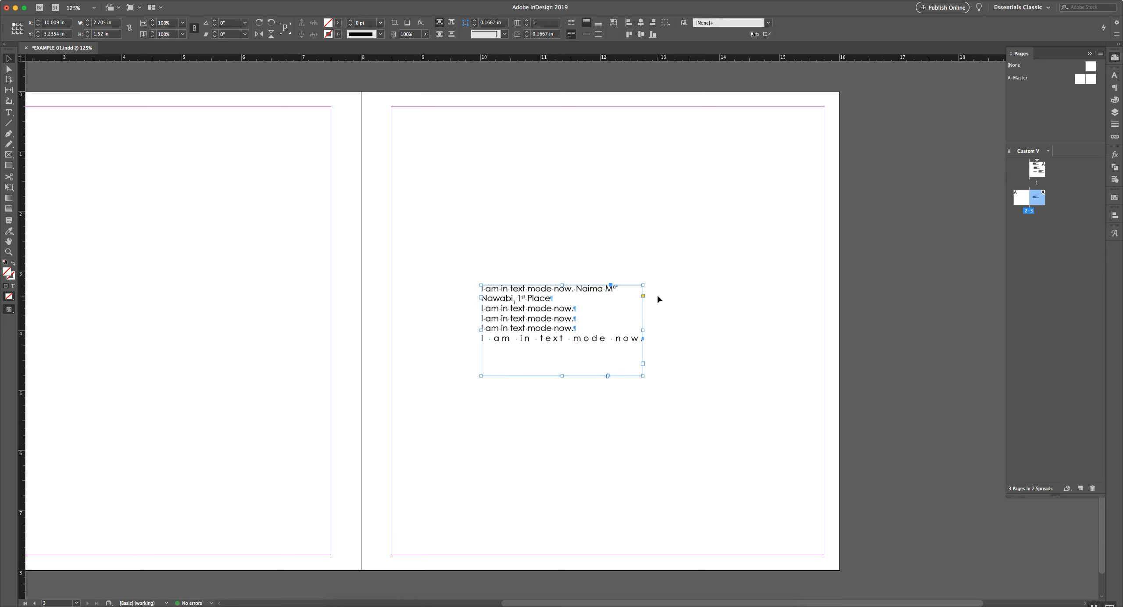
{"action": "left_click", "coordinate": [658, 296]}
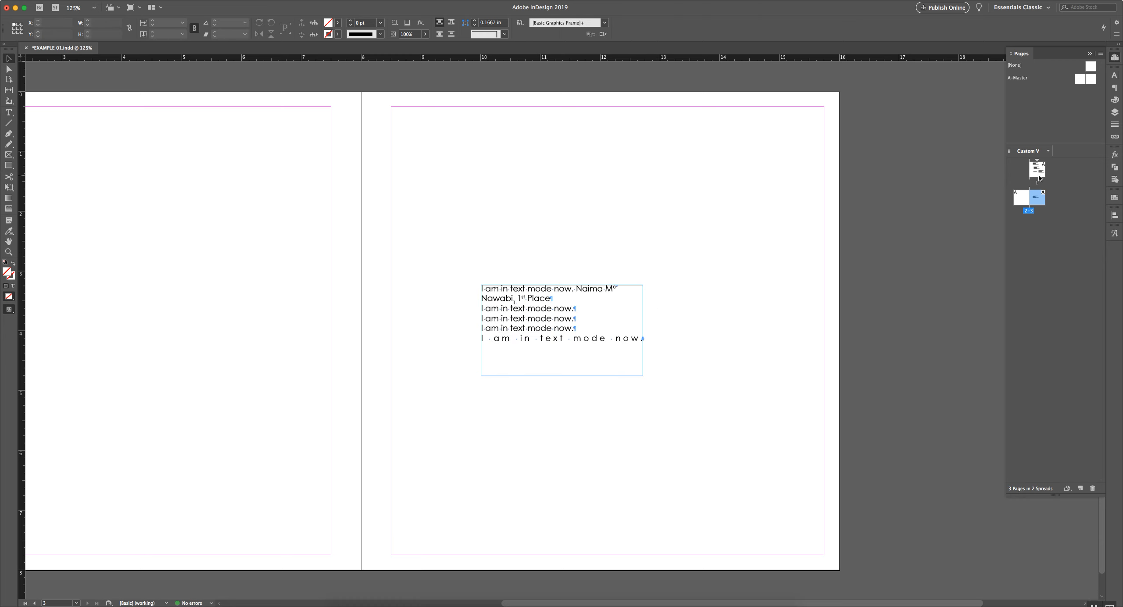
{"action": "double_click", "coordinate": [1037, 174]}
{"action": "right_click", "coordinate": [698, 401]}
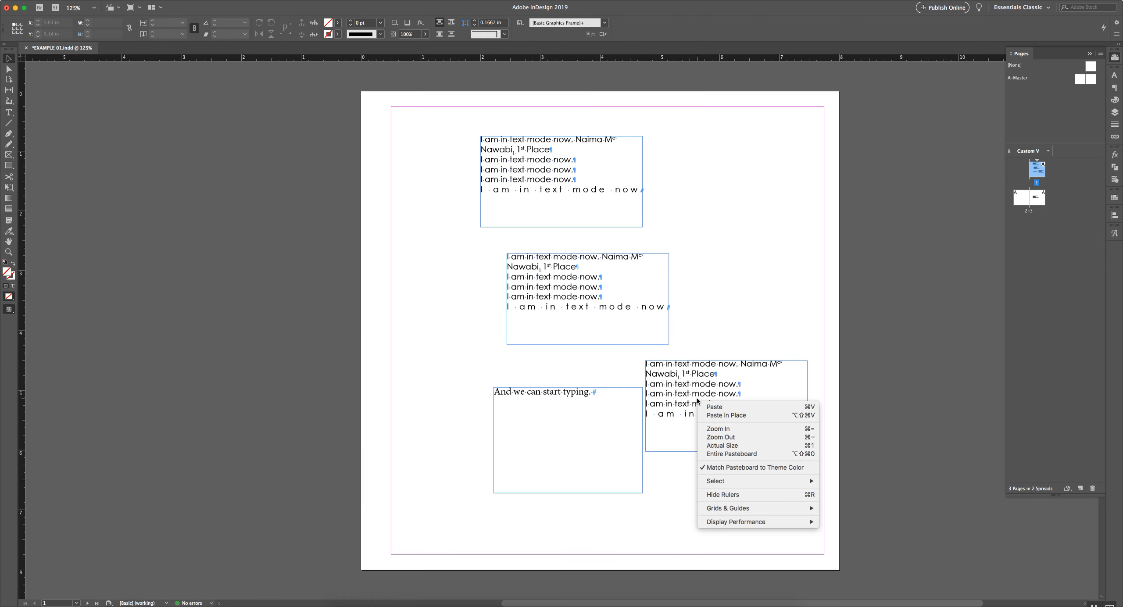
{"action": "left_click", "coordinate": [716, 309]}
{"action": "left_click", "coordinate": [706, 367]}
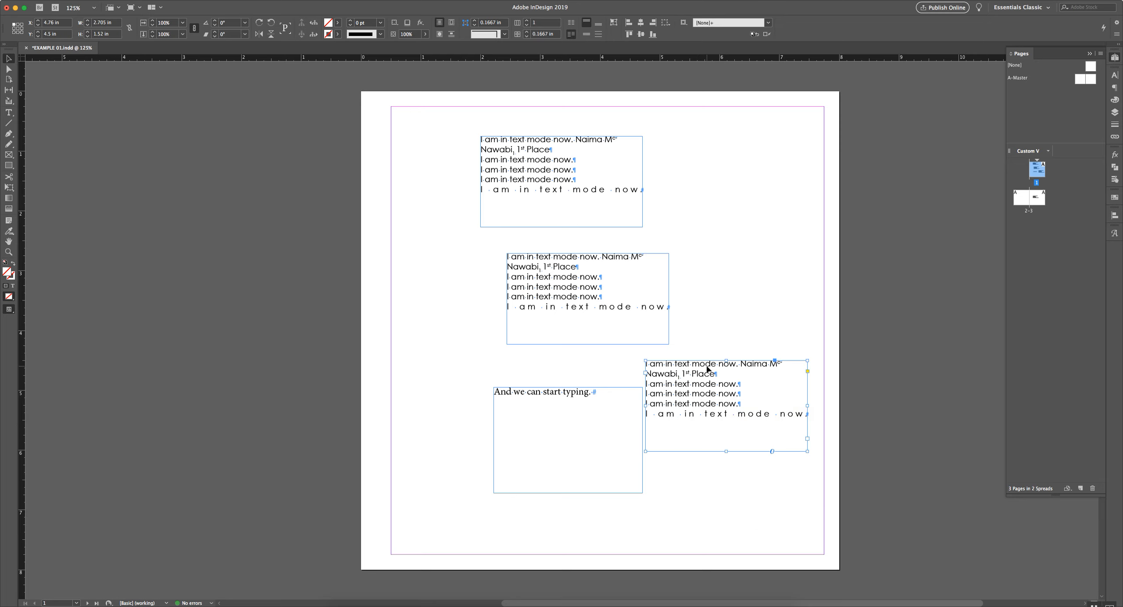
{"action": "right_click", "coordinate": [706, 367]}
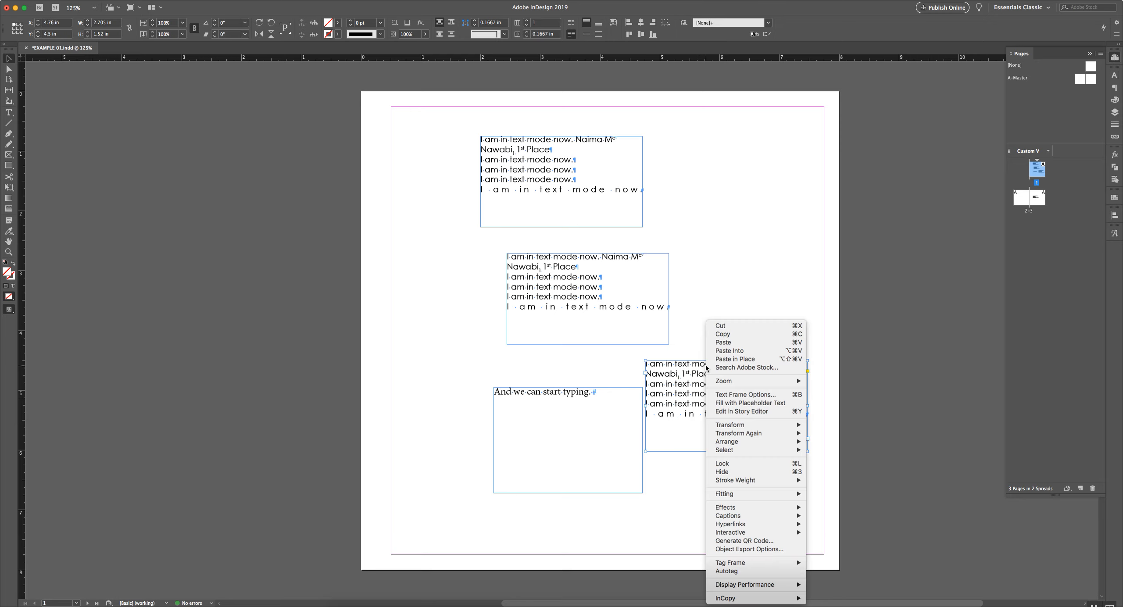
{"action": "left_click", "coordinate": [726, 336]}
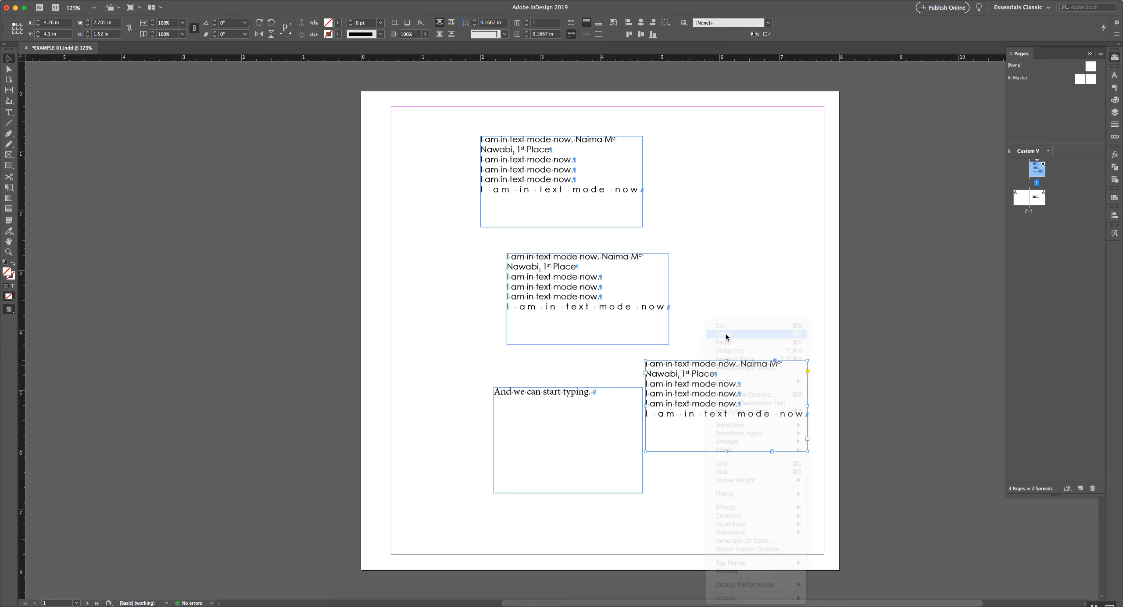
Paste the copied frame in place on page 3, replacing an ordinary paste
{"action": "double_click", "coordinate": [1039, 202]}
{"action": "key", "text": "super+v"}
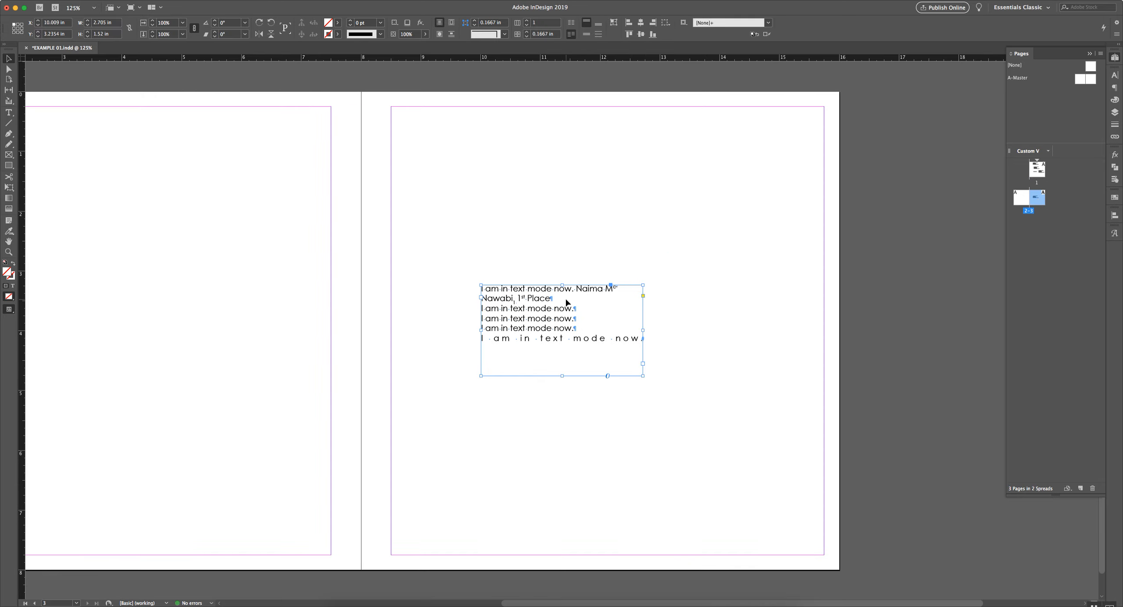
{"action": "key", "text": "super+z"}
{"action": "right_click", "coordinate": [619, 277]}
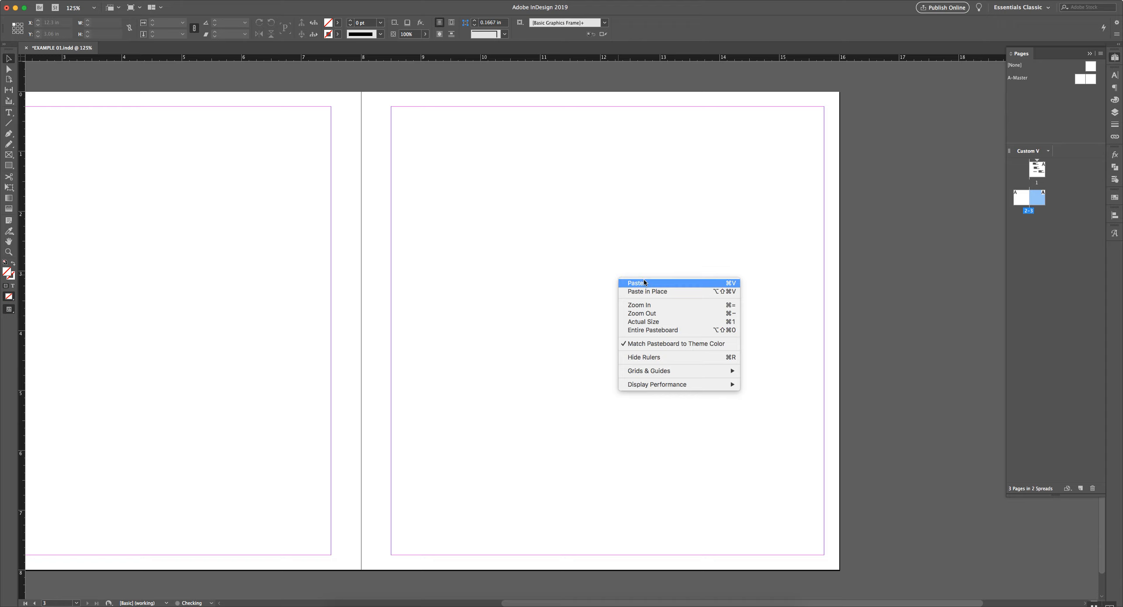
{"action": "left_click", "coordinate": [646, 291]}
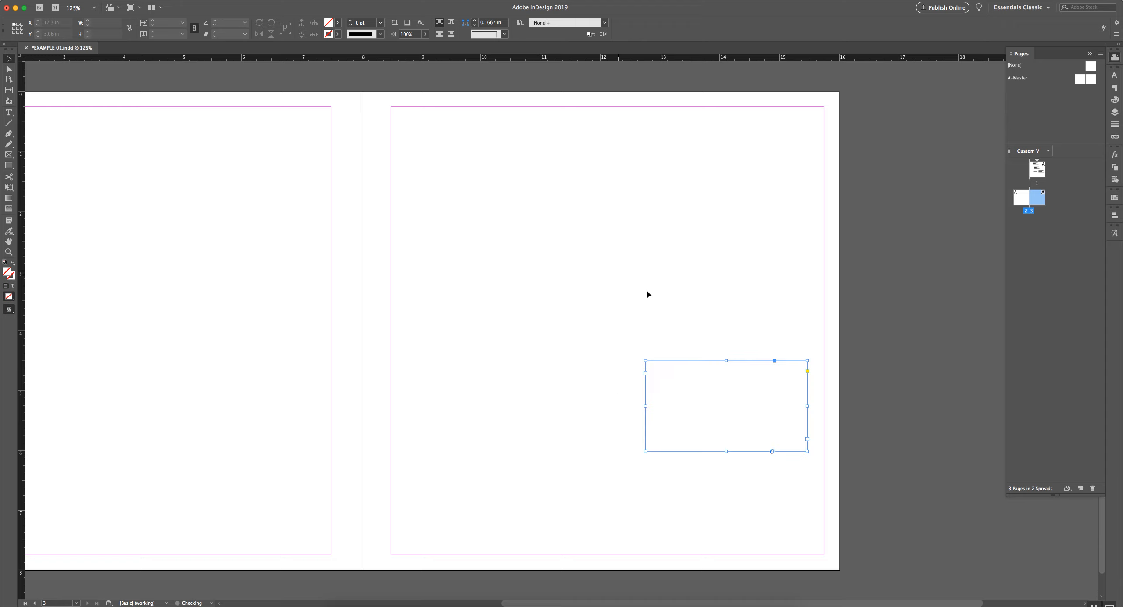
{"action": "left_click", "coordinate": [709, 295]}
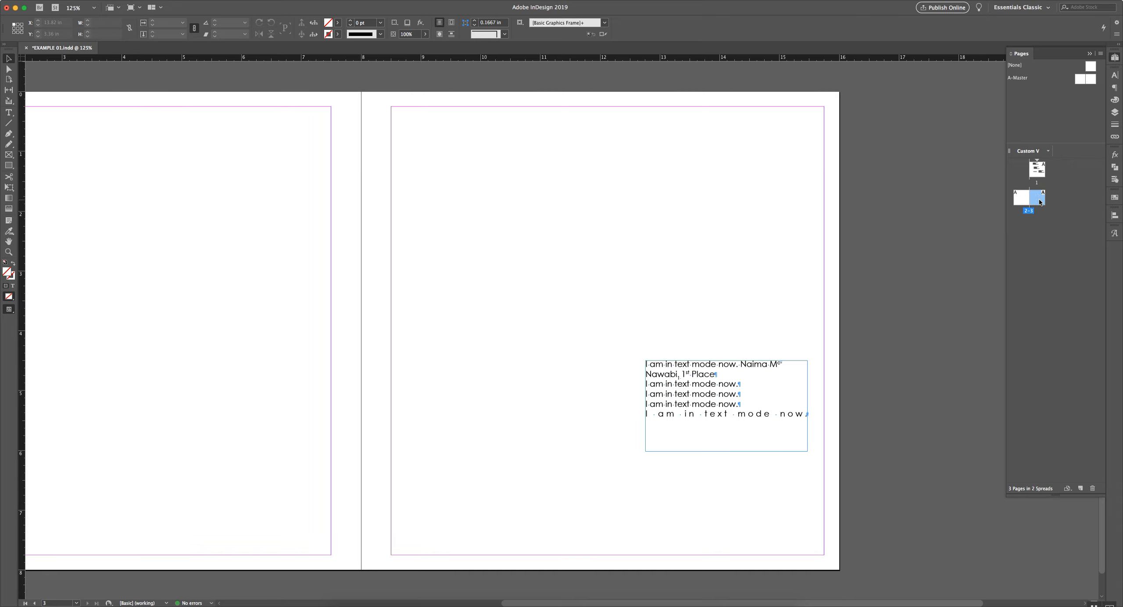
Return to page 1 from the Pages panel
{"action": "left_click", "coordinate": [1039, 175]}
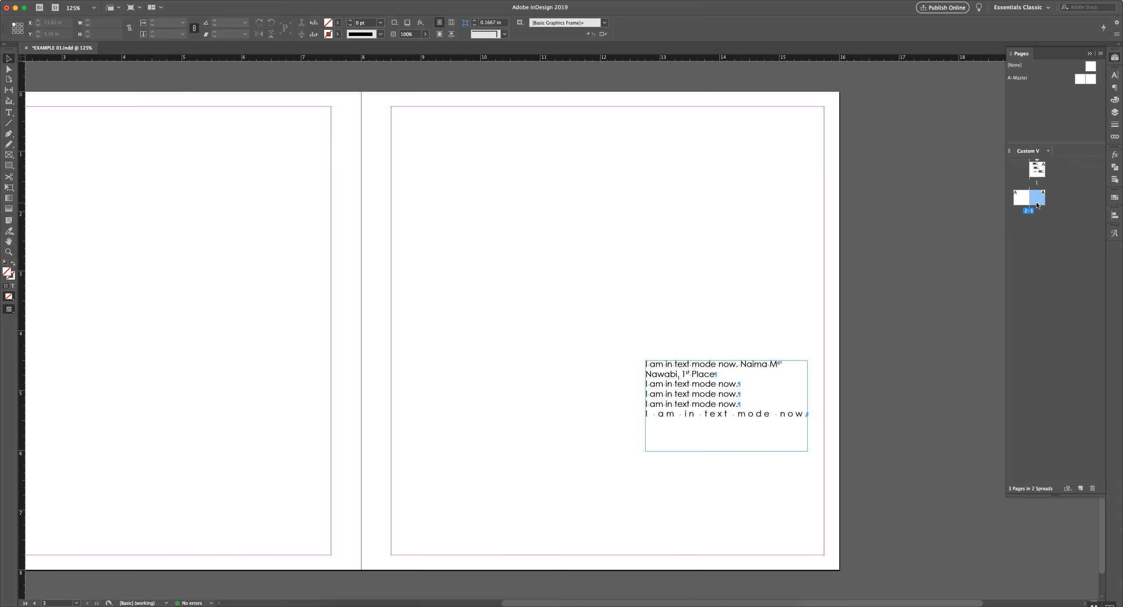
{"action": "left_click", "coordinate": [1037, 201]}
{"action": "double_click", "coordinate": [1039, 169]}
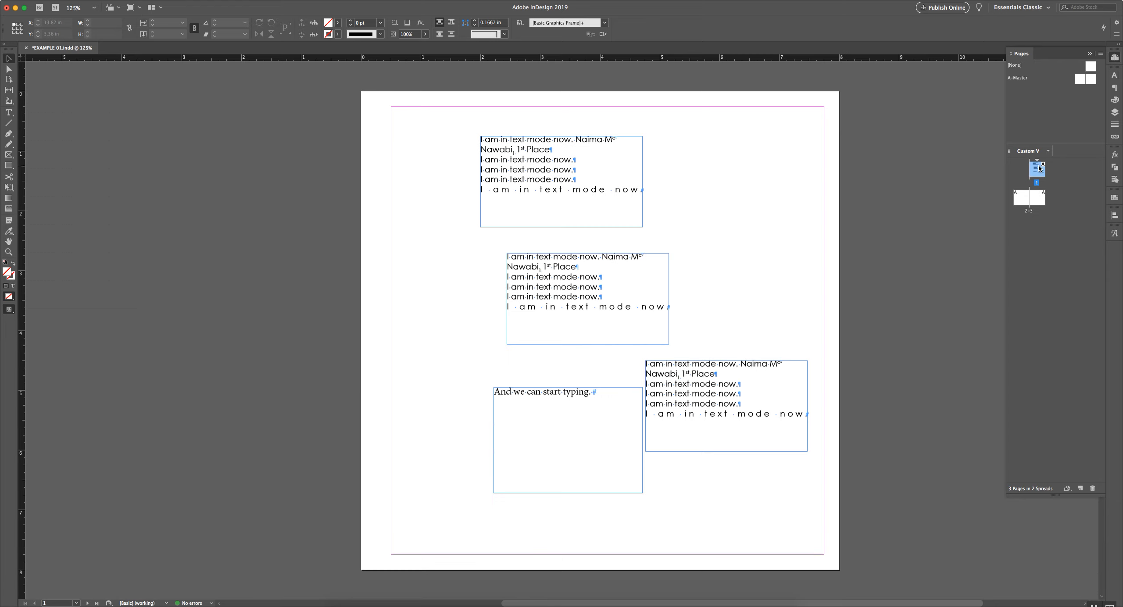